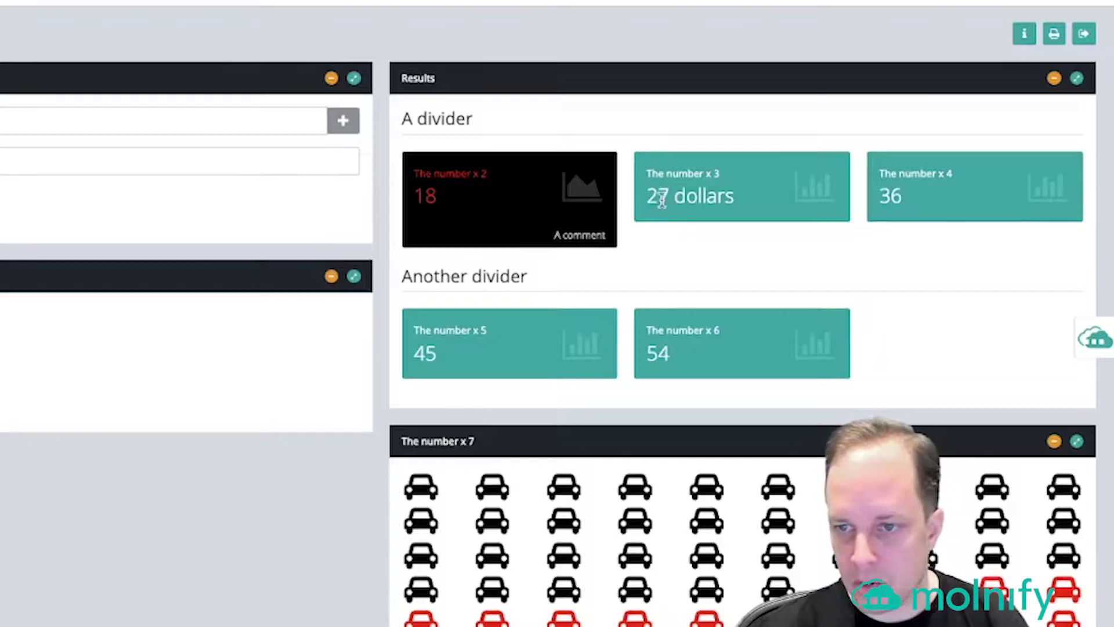
{"action": "left_click_drag", "start_coordinate": [648, 199], "coordinate": [736, 199]}
{"action": "left_click", "coordinate": [757, 206]}
{"action": "scroll", "coordinate": [656, 423], "scroll_direction": "down", "scroll_amount": 1}
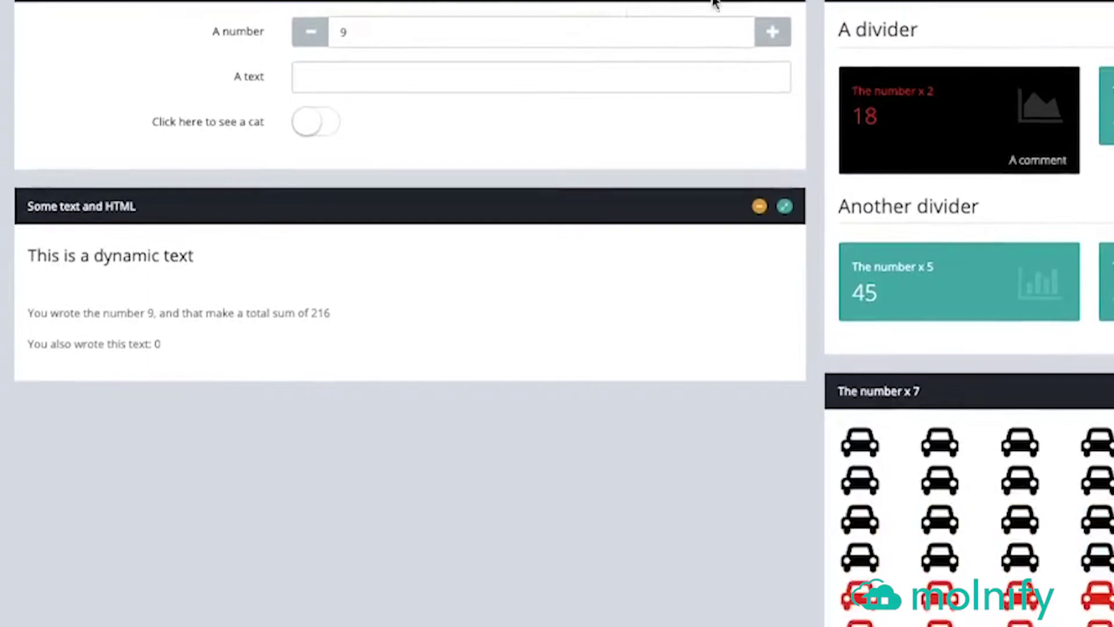
Raise the "A number" input of the example app to 18 and lower it back to 15
{"action": "left_click", "coordinate": [773, 32]}
{"action": "left_click", "coordinate": [772, 32]}
{"action": "left_click", "coordinate": [772, 32]}
{"action": "left_click", "coordinate": [772, 32]}
{"action": "left_click", "coordinate": [773, 32]}
{"action": "left_click", "coordinate": [772, 32]}
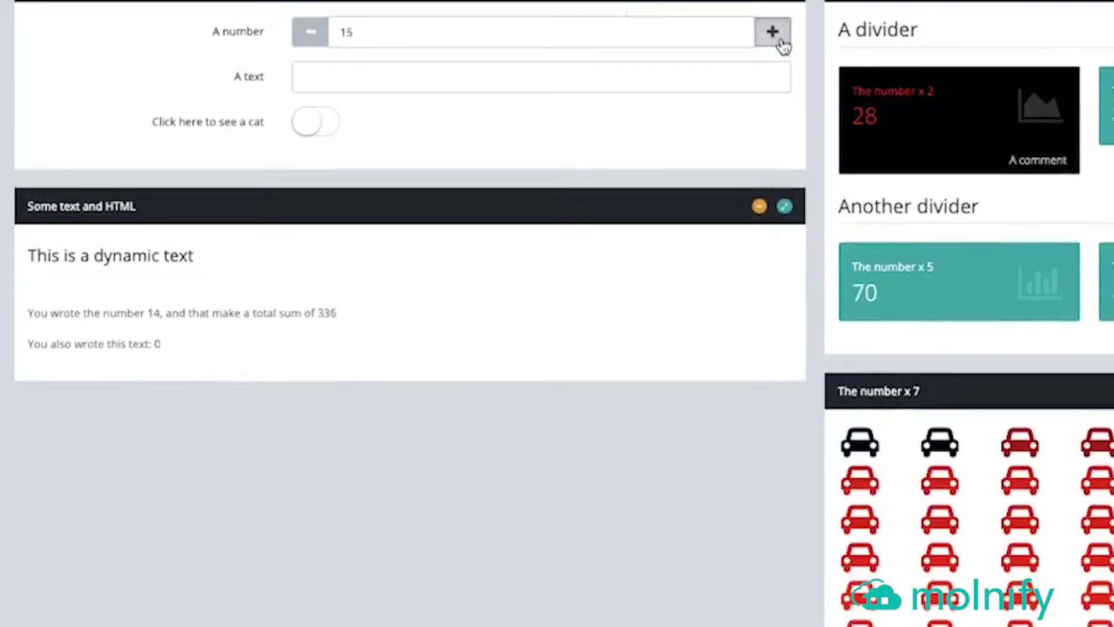
{"action": "left_click", "coordinate": [772, 31]}
{"action": "left_click", "coordinate": [773, 32]}
{"action": "left_click", "coordinate": [773, 32]}
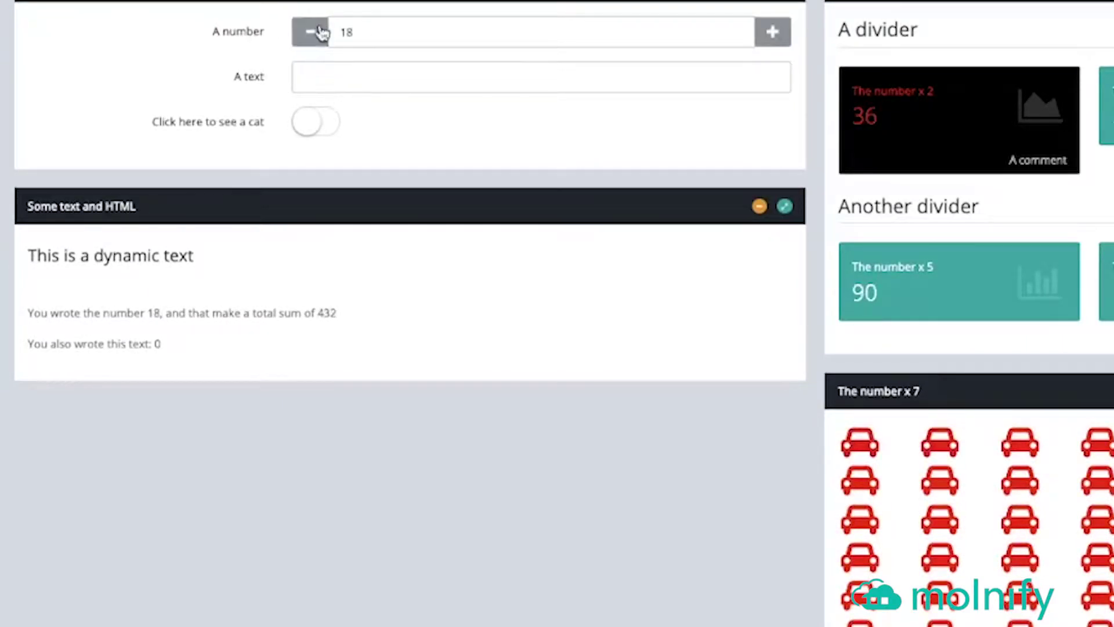
{"action": "left_click", "coordinate": [315, 32]}
{"action": "left_click", "coordinate": [315, 32]}
{"action": "left_click", "coordinate": [316, 32]}
Enter "Hello there" as the "A text" input and switch on the option to see a cat
{"action": "left_click", "coordinate": [338, 86]}
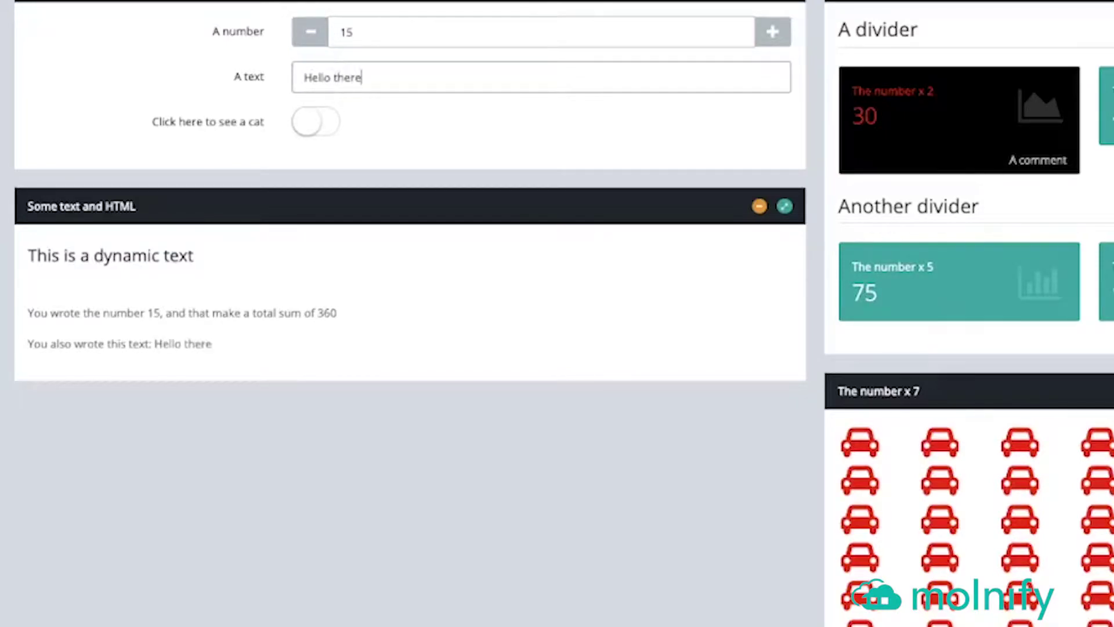
{"action": "left_click", "coordinate": [309, 122]}
{"action": "scroll", "coordinate": [446, 458], "scroll_direction": "down", "scroll_amount": 1}
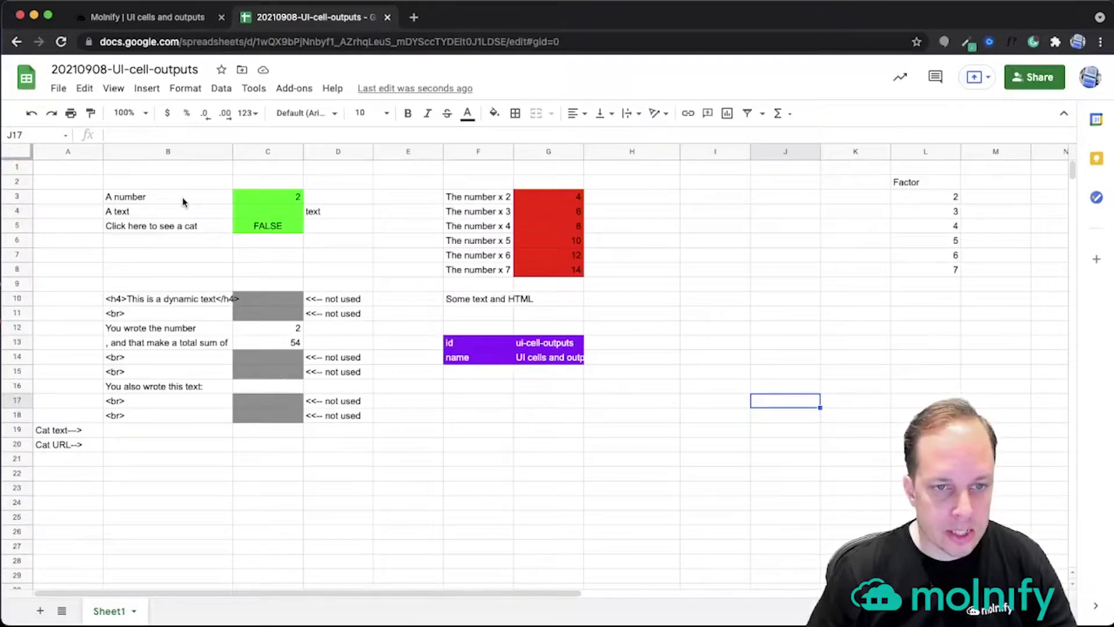
Examine the spreadsheet's green input cells, red output cells, and the purple cells defining the app's id and name
{"action": "left_click_drag", "start_coordinate": [143, 198], "coordinate": [319, 224]}
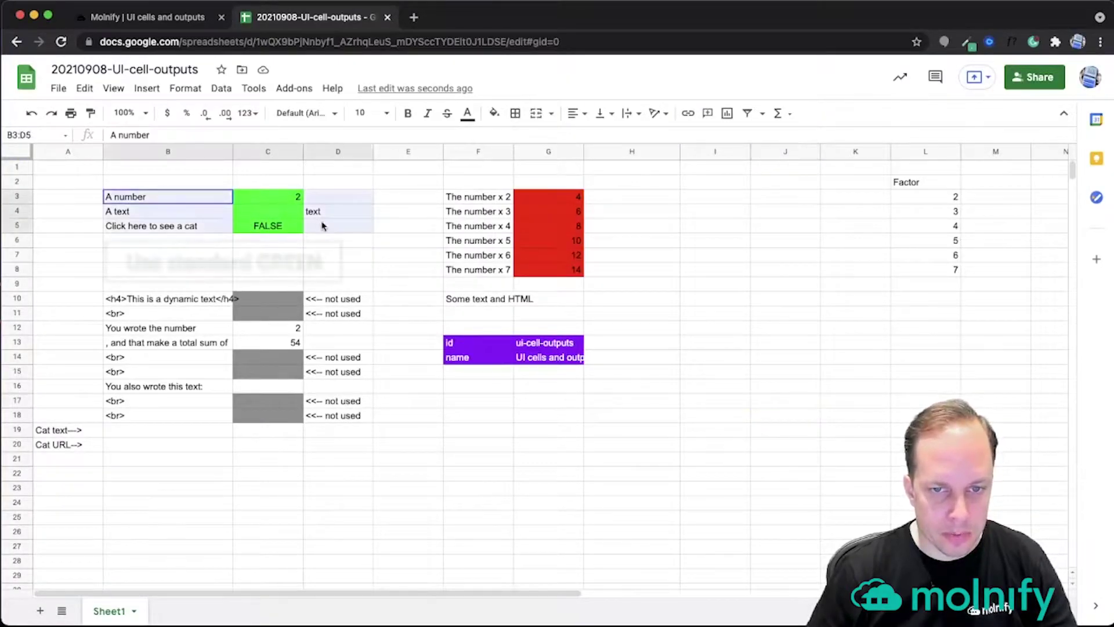
{"action": "left_click_drag", "start_coordinate": [463, 198], "coordinate": [552, 271]}
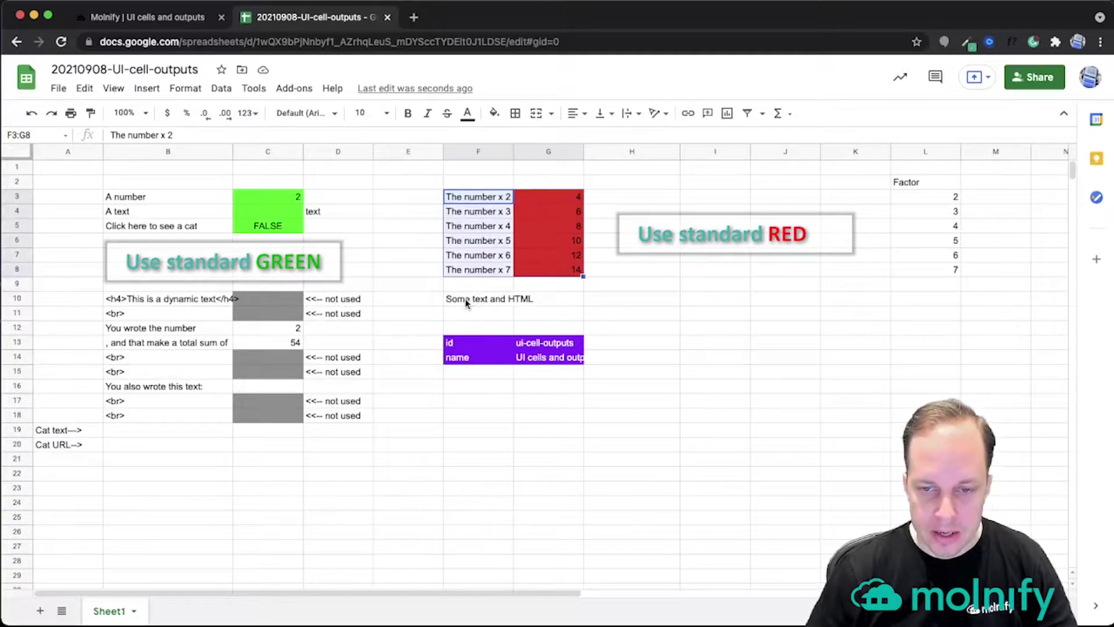
{"action": "left_click_drag", "start_coordinate": [456, 346], "coordinate": [553, 357]}
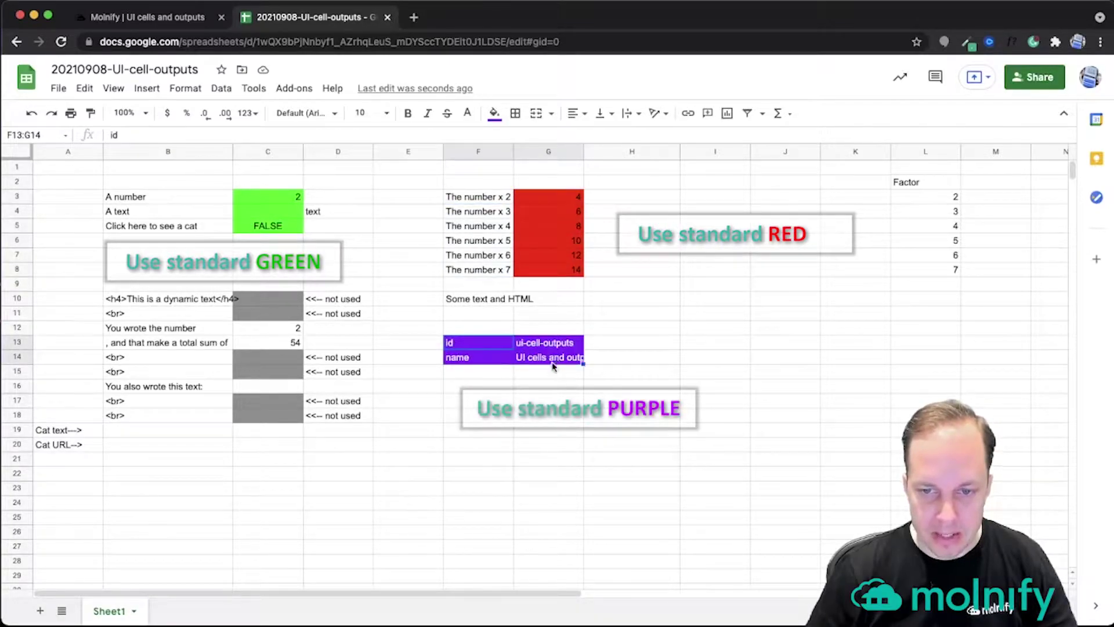
{"action": "left_click", "coordinate": [524, 390]}
{"action": "left_click", "coordinate": [469, 347]}
{"action": "left_click", "coordinate": [553, 348]}
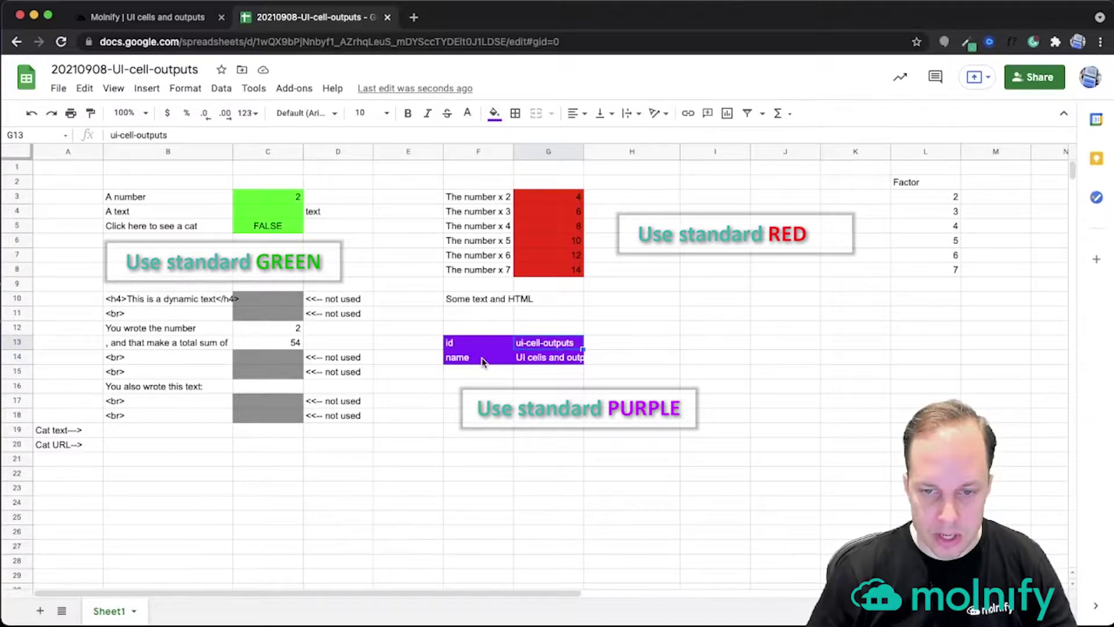
{"action": "left_click", "coordinate": [482, 361]}
{"action": "left_click", "coordinate": [545, 358]}
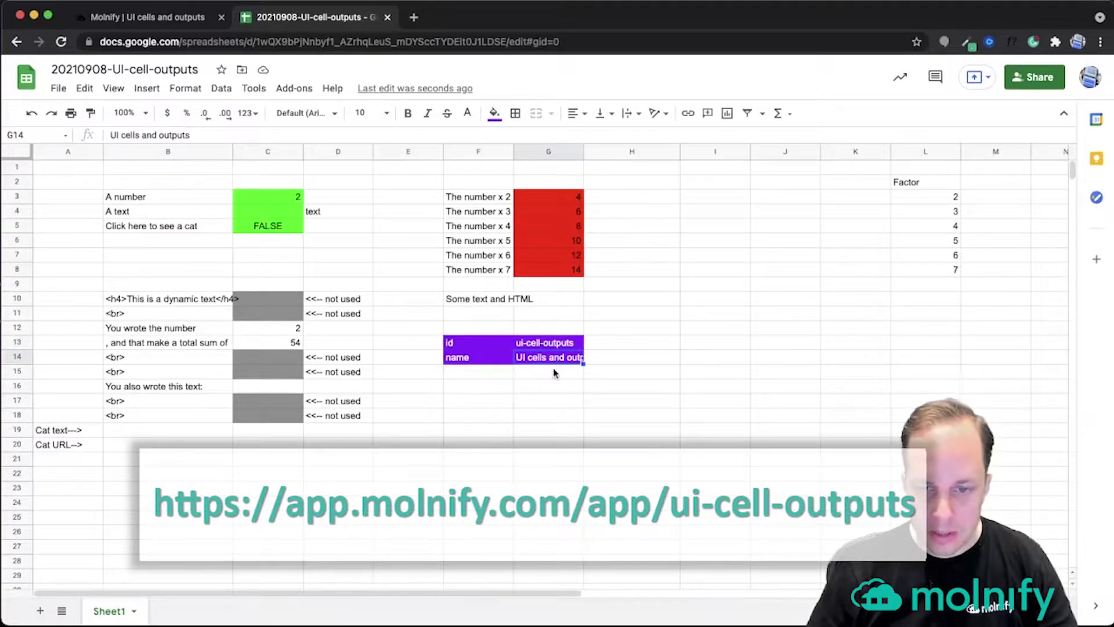
{"action": "left_click", "coordinate": [502, 393]}
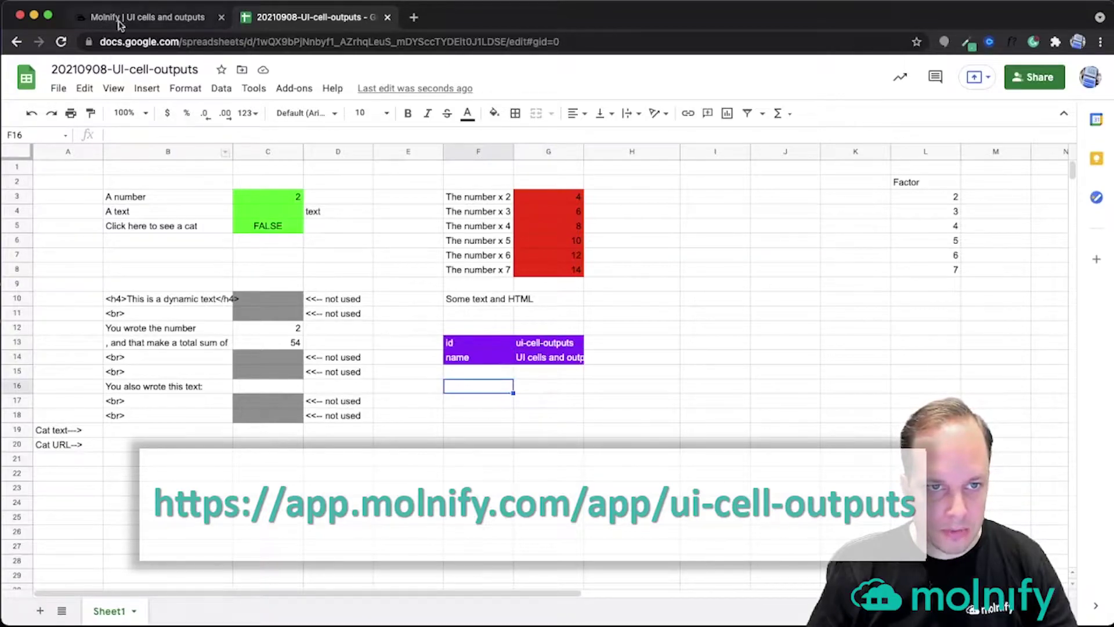
Switch to the Molnify app, toggle the cat option on and off, and raise the number to 6
{"action": "left_click", "coordinate": [142, 19]}
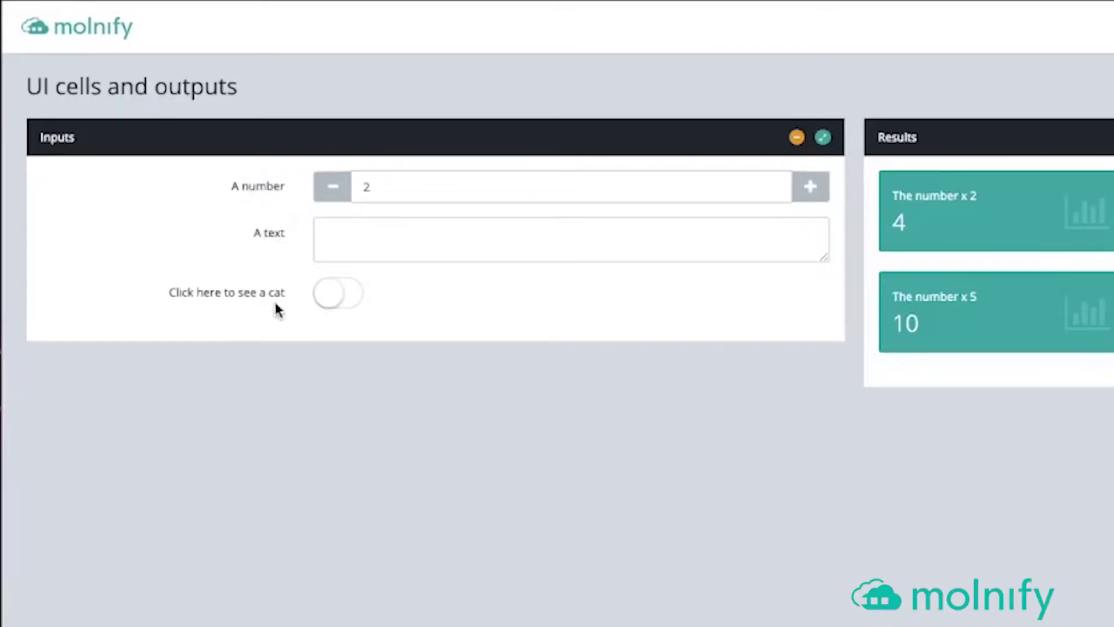
{"action": "left_click", "coordinate": [339, 297]}
{"action": "left_click", "coordinate": [341, 294]}
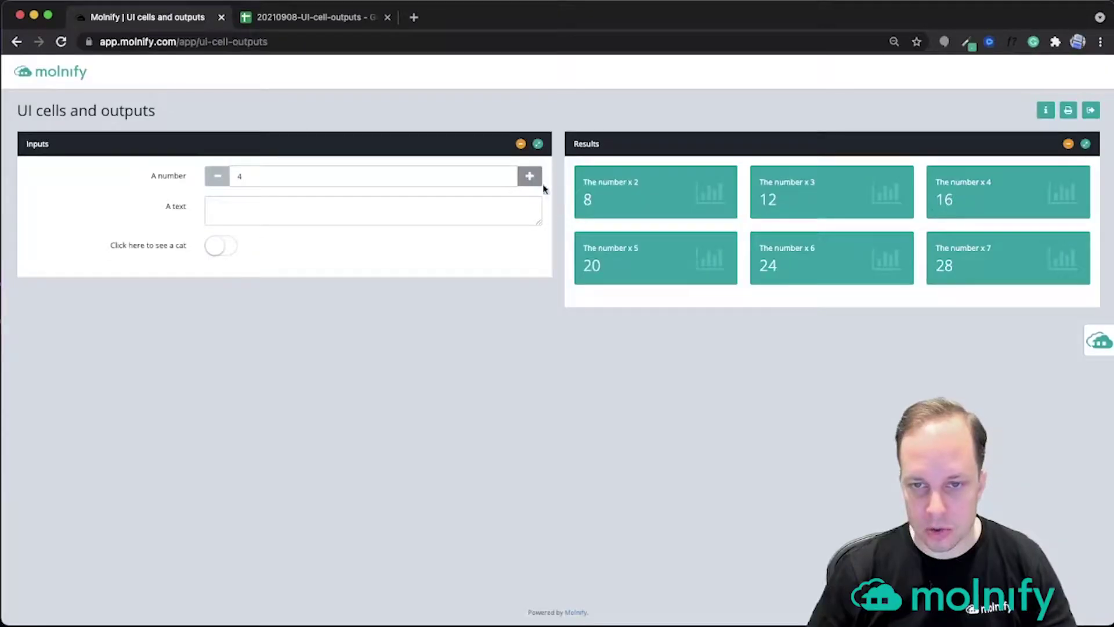
{"action": "left_click", "coordinate": [97, 252]}
{"action": "left_click", "coordinate": [527, 180]}
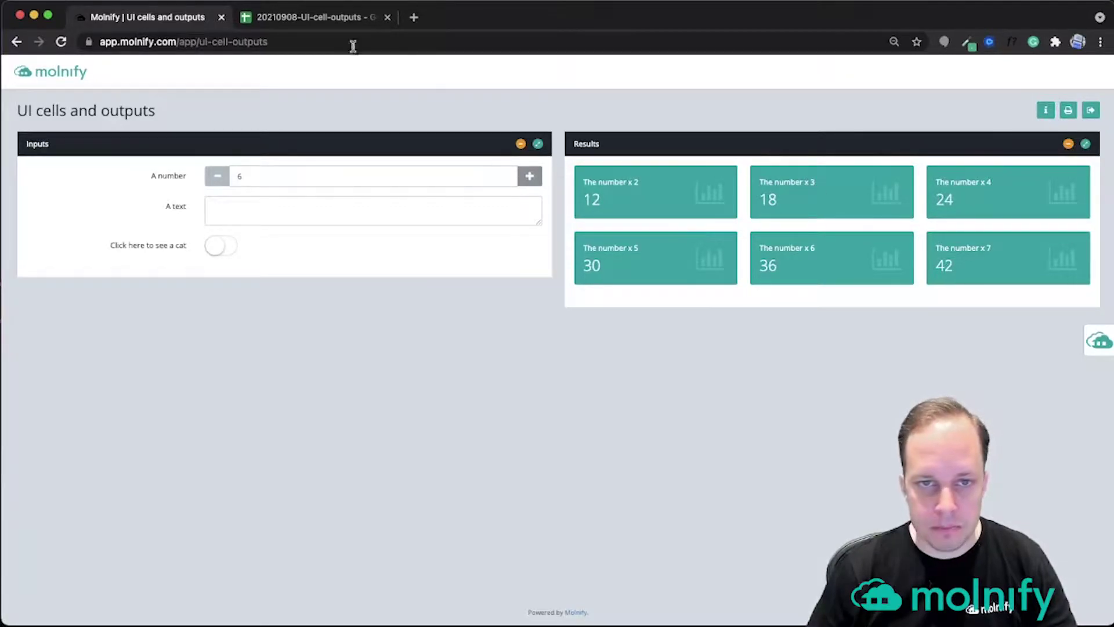
Select cell H3 beside the "The number x 2" output in the spreadsheet and browse the Font Awesome 4.7 icon list
{"action": "left_click", "coordinate": [292, 17]}
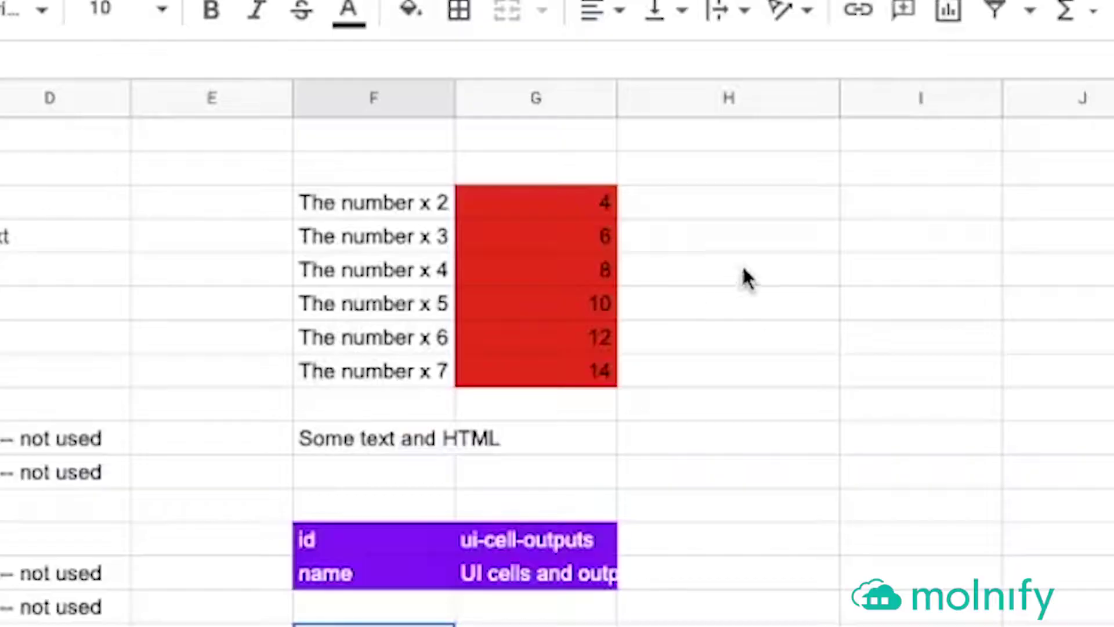
{"action": "left_click", "coordinate": [617, 197]}
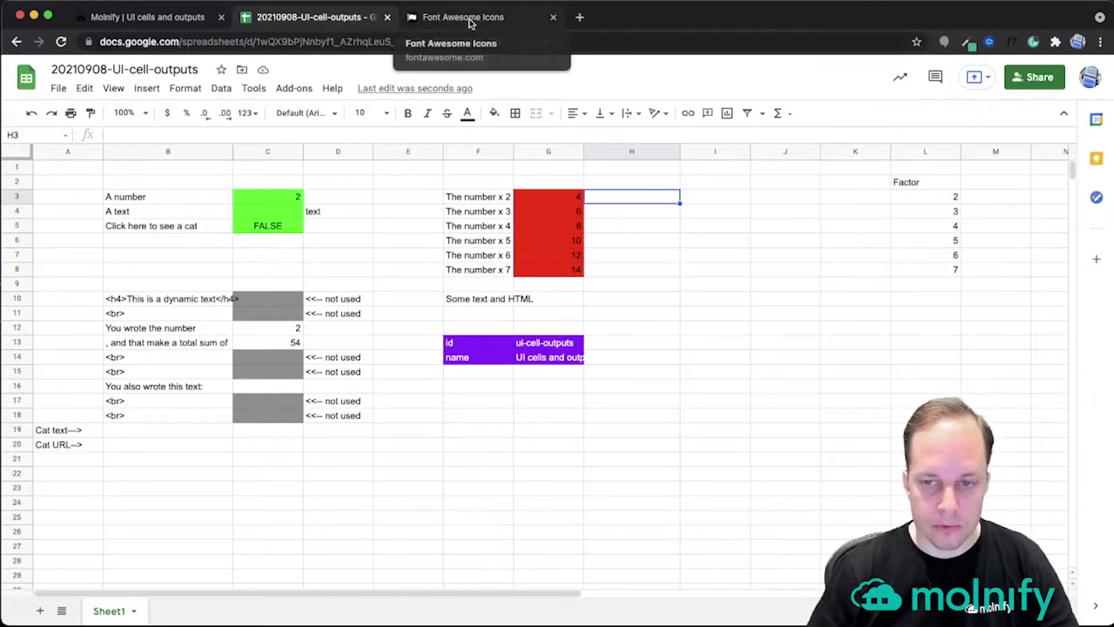
{"action": "left_click", "coordinate": [470, 22]}
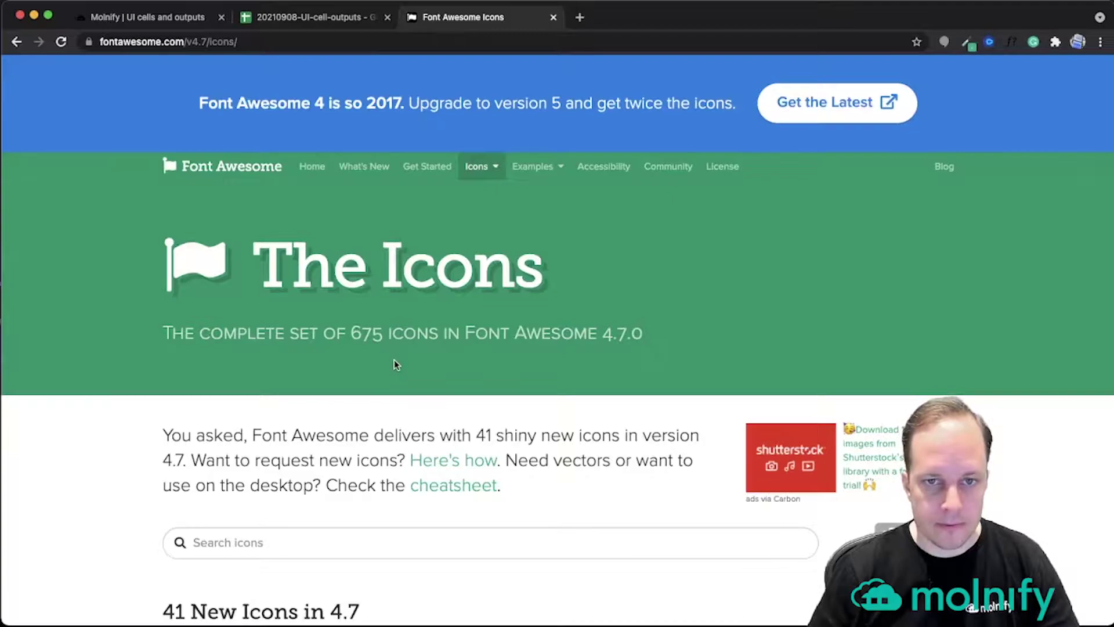
{"action": "scroll", "coordinate": [395, 361], "scroll_direction": "down", "scroll_amount": 6}
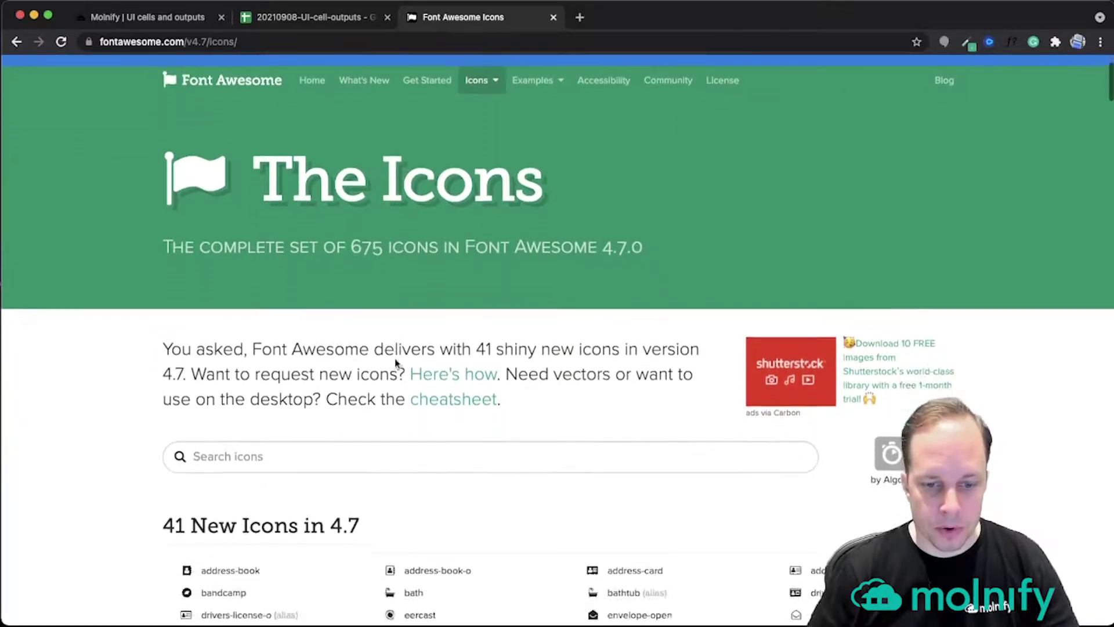
{"action": "scroll", "coordinate": [396, 362], "scroll_direction": "down", "scroll_amount": 3}
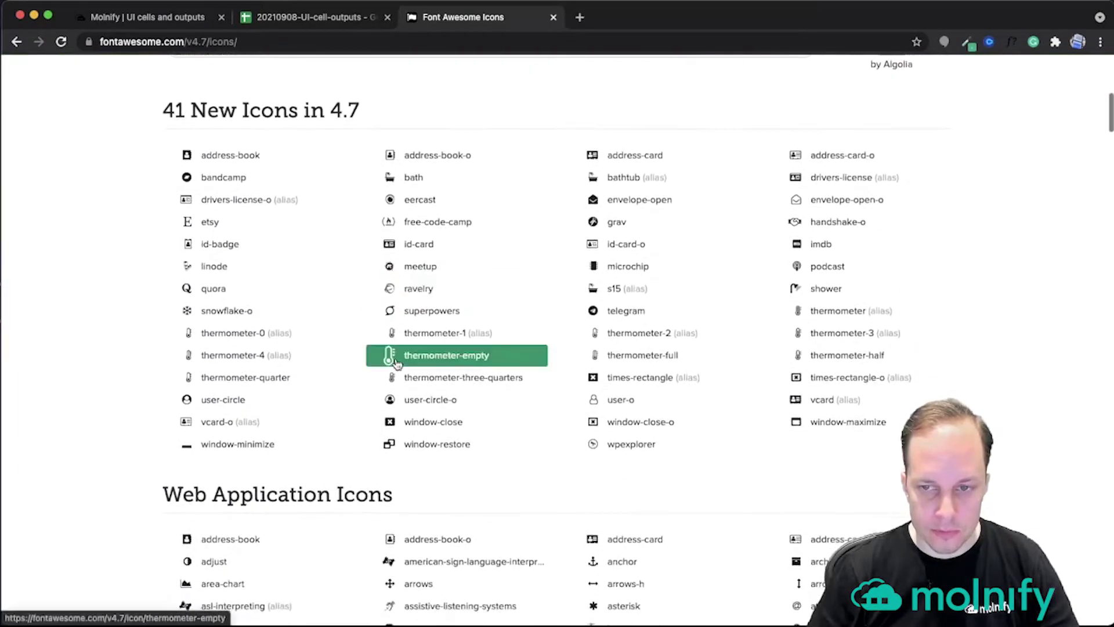
{"action": "scroll", "coordinate": [397, 377], "scroll_direction": "down", "scroll_amount": 3}
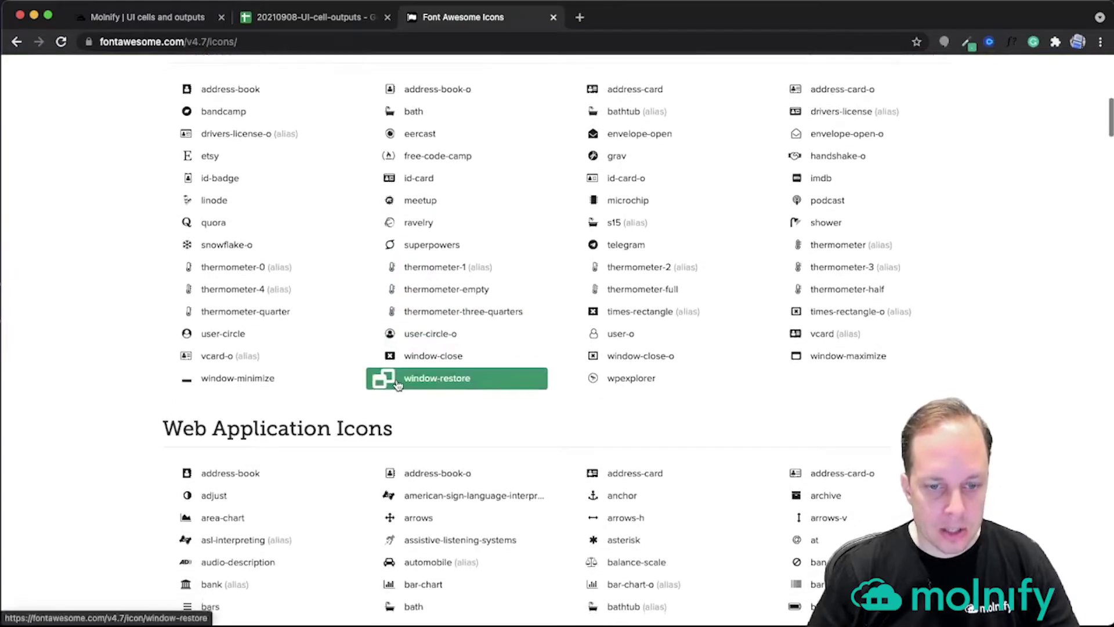
{"action": "scroll", "coordinate": [397, 383], "scroll_direction": "down", "scroll_amount": 2}
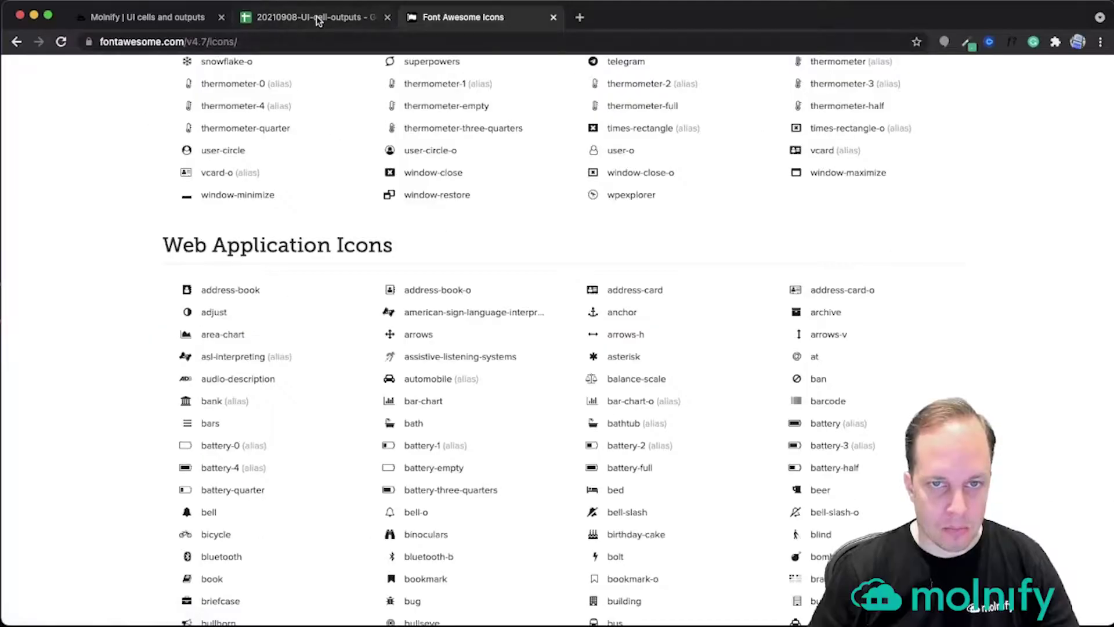
Enter icon=fa-area-chart in cell H3 of the spreadsheet and update the Molnify app from it
{"action": "left_click", "coordinate": [316, 18]}
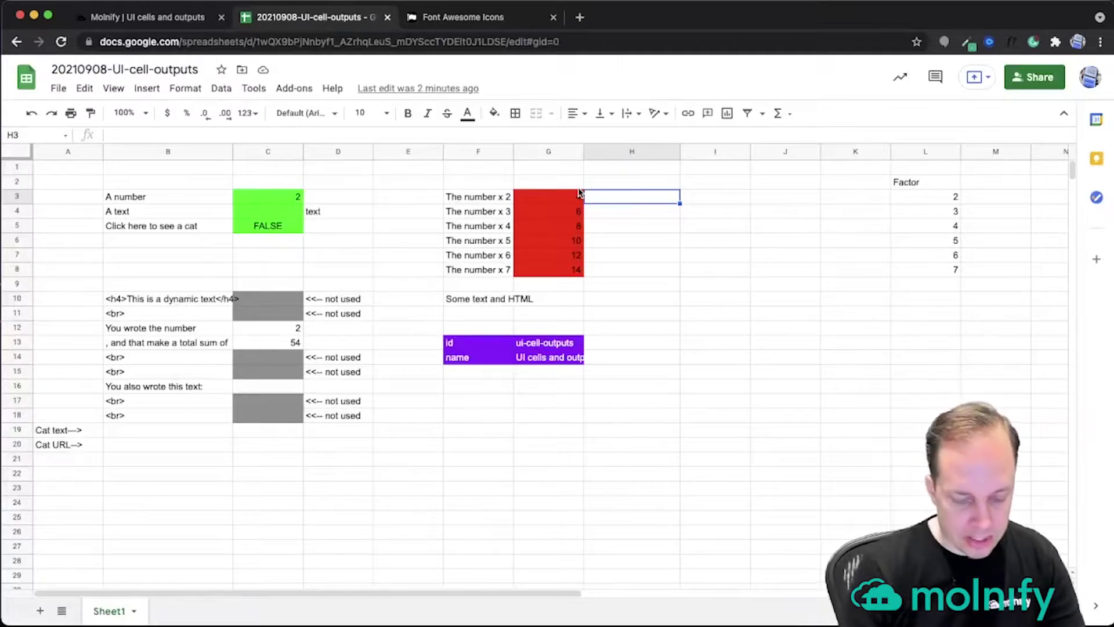
{"action": "type", "text": "icon"}
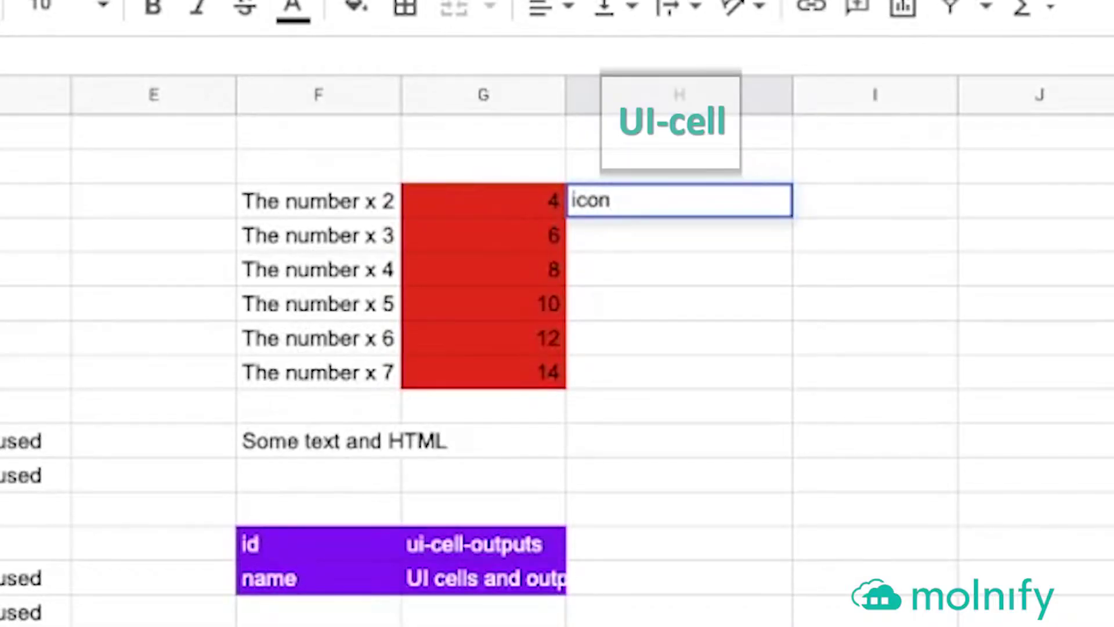
{"action": "type", "text": "=fa-area-chart"}
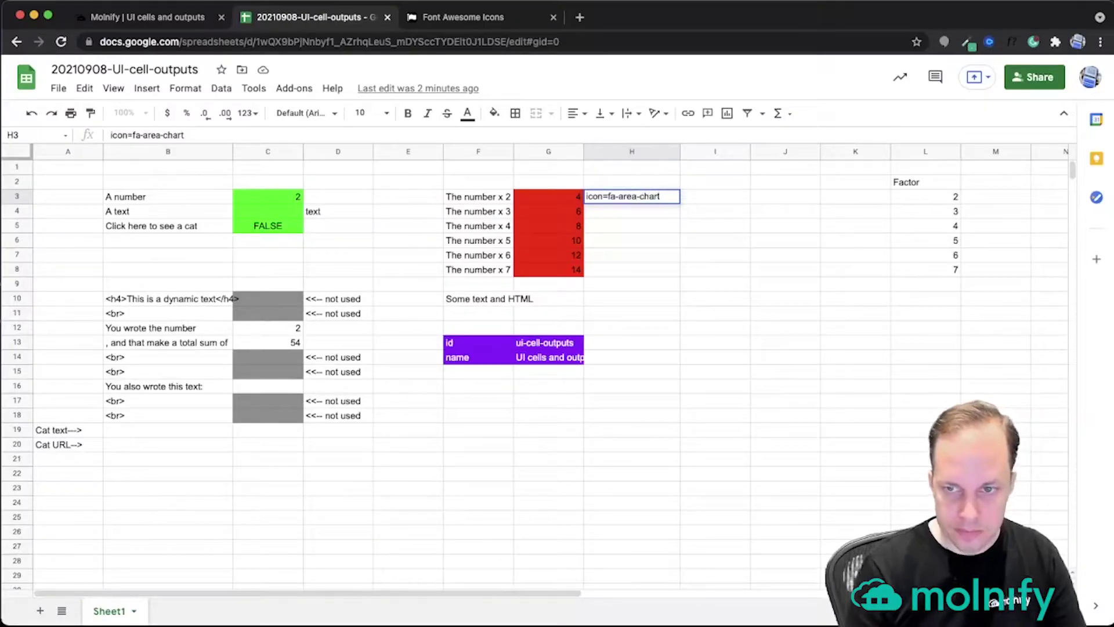
{"action": "key", "text": "Return"}
{"action": "left_click", "coordinate": [179, 17]}
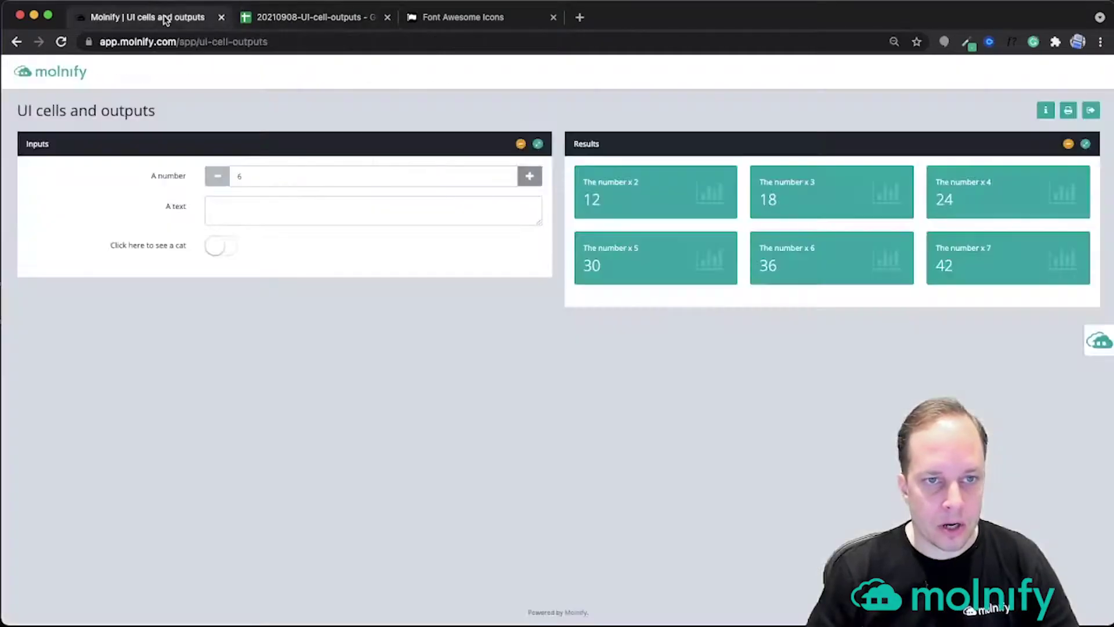
{"action": "left_click", "coordinate": [1101, 343]}
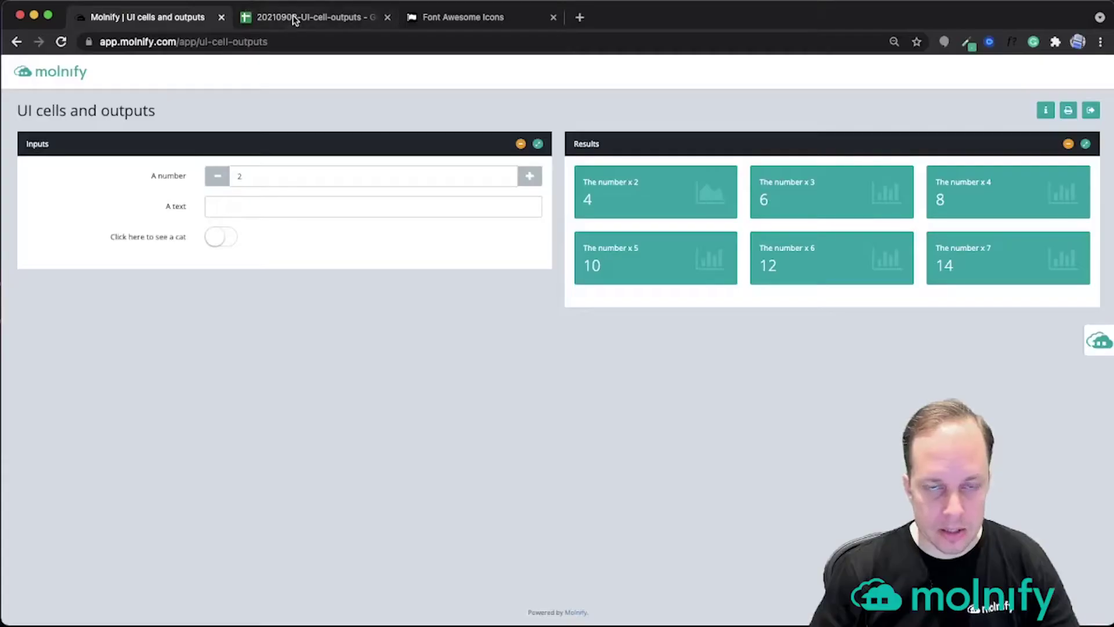
Add the comment "A comment" to output cell G3 for "The number x 2" in the spreadsheet
{"action": "left_click", "coordinate": [291, 19]}
{"action": "left_click", "coordinate": [549, 198]}
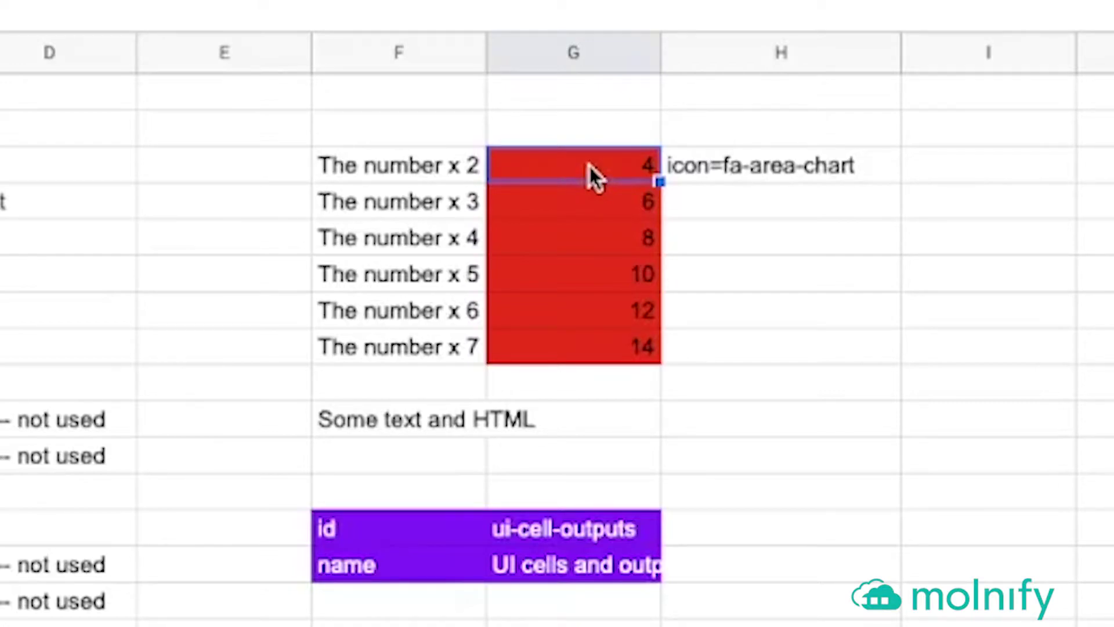
{"action": "right_click", "coordinate": [590, 168]}
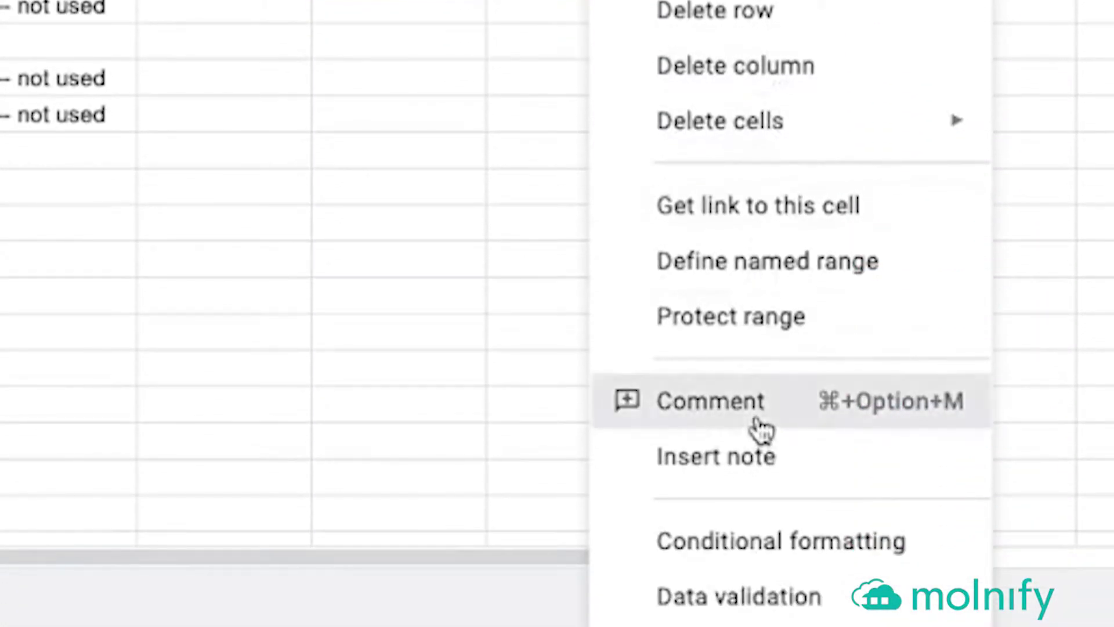
{"action": "left_click", "coordinate": [755, 507]}
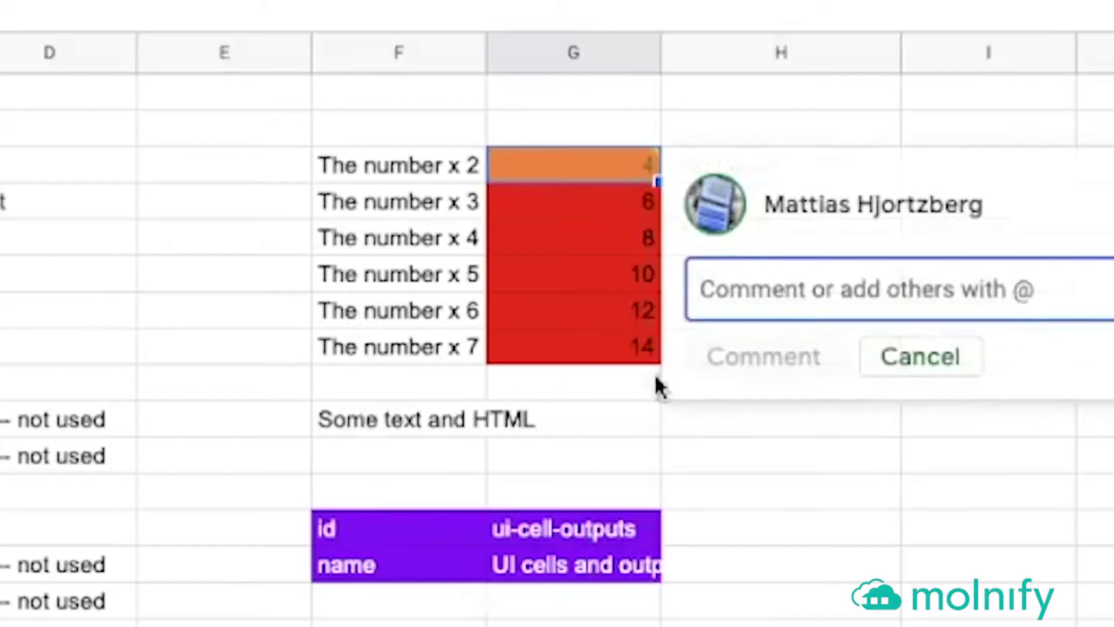
{"action": "type", "text": "A c"}
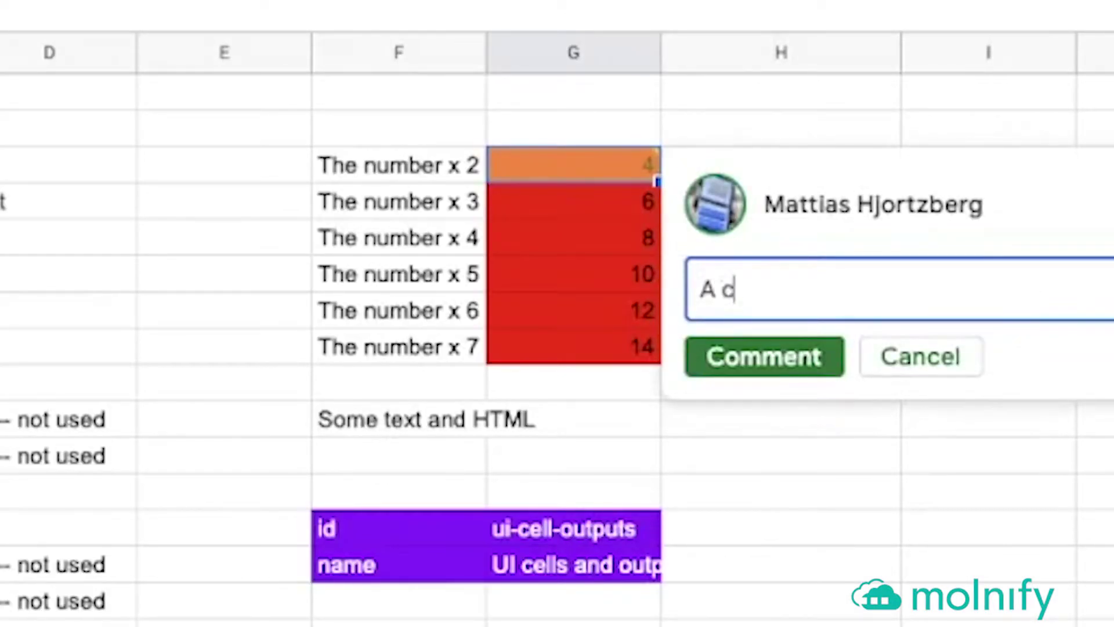
{"action": "type", "text": "omment"}
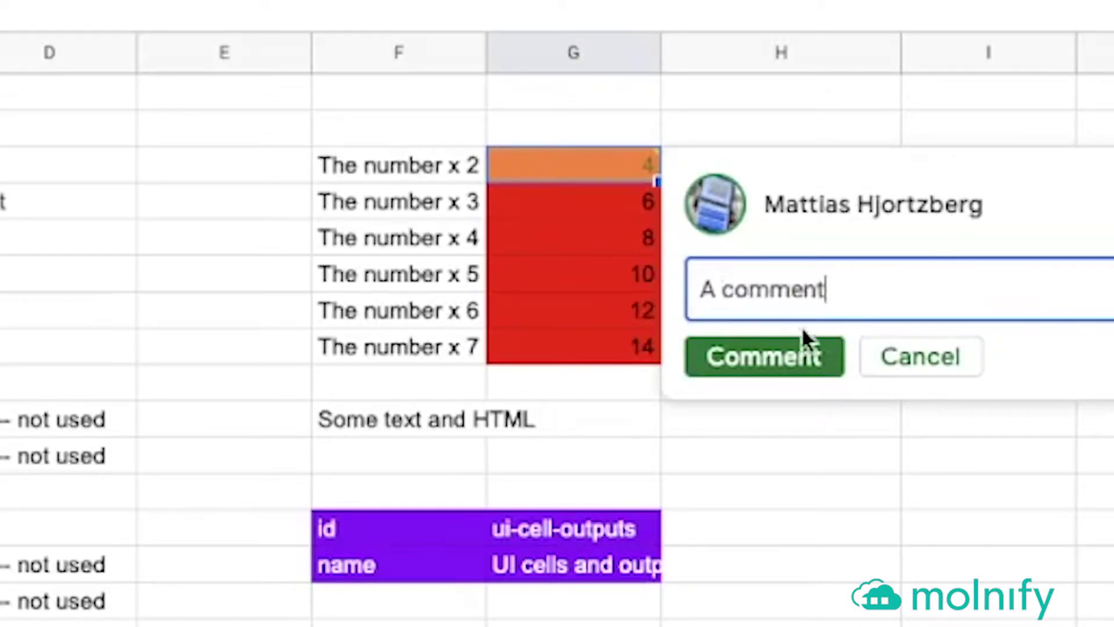
{"action": "left_click", "coordinate": [769, 354]}
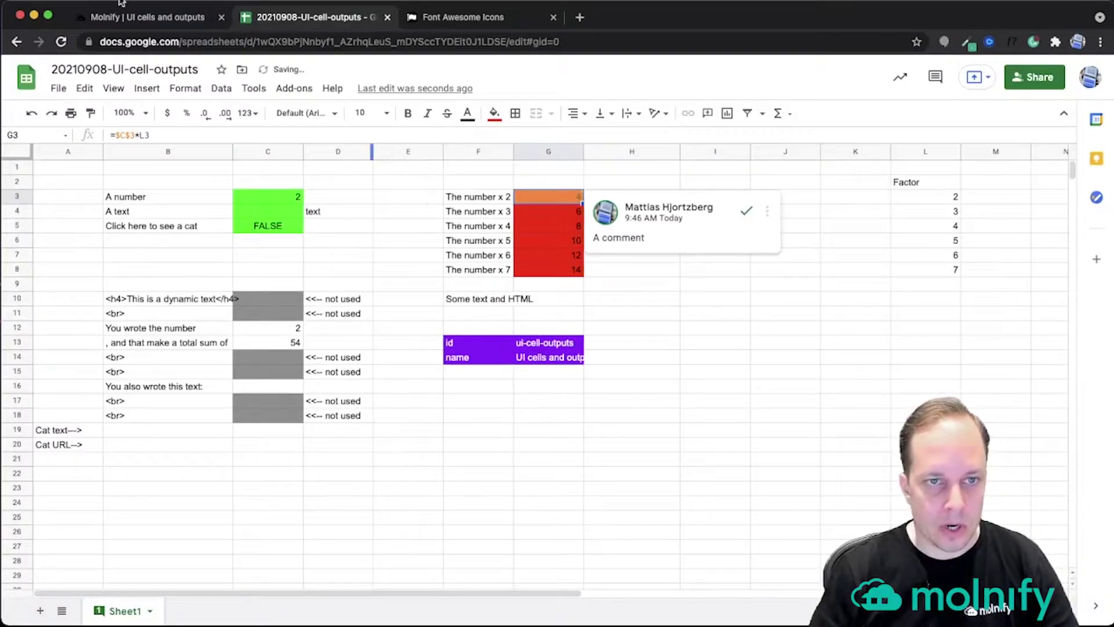
Switch to the Molnify app and update it so it includes the new cell comment
{"action": "left_click", "coordinate": [121, 12]}
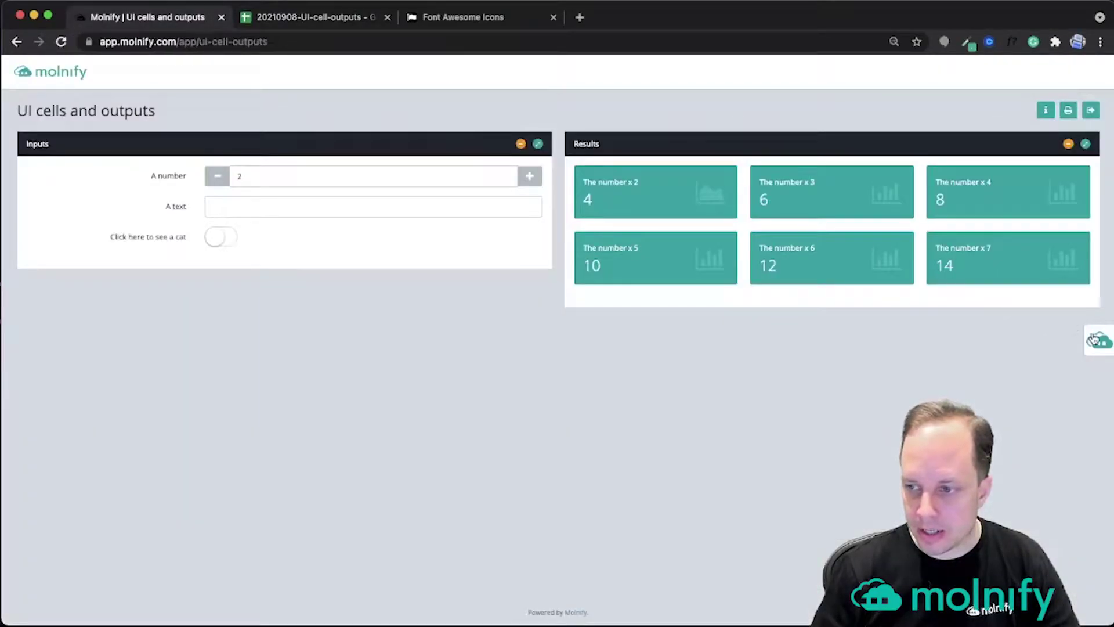
{"action": "left_click", "coordinate": [1095, 339]}
{"action": "left_click", "coordinate": [996, 227]}
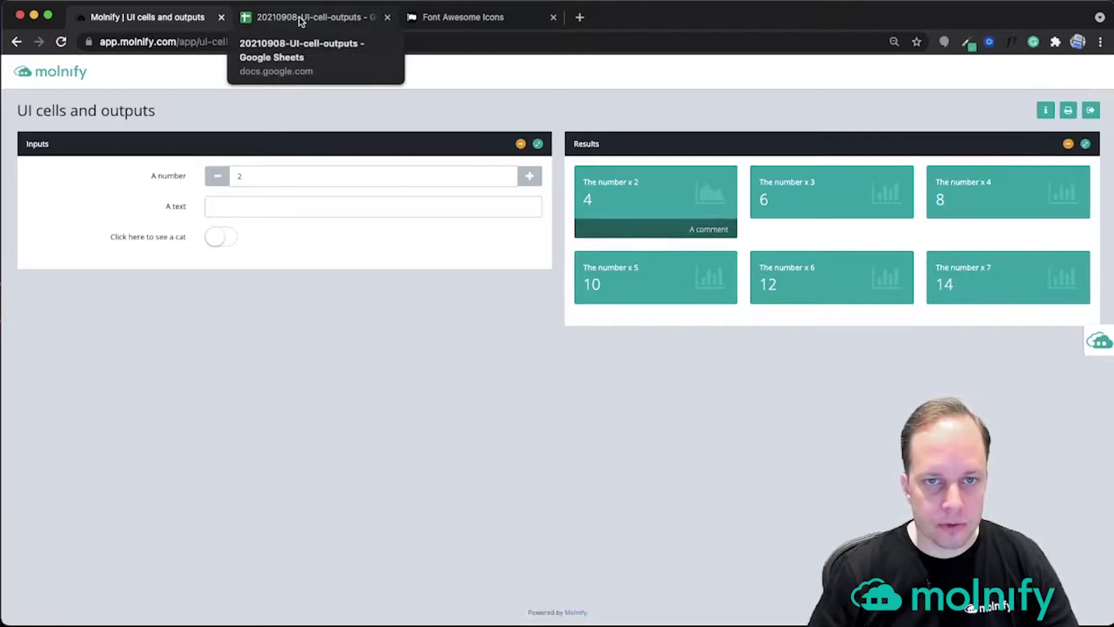
Switch to the spreadsheet and append ;background=#000000 to the UI cell H3 for "The number x 2"
{"action": "left_click", "coordinate": [302, 21]}
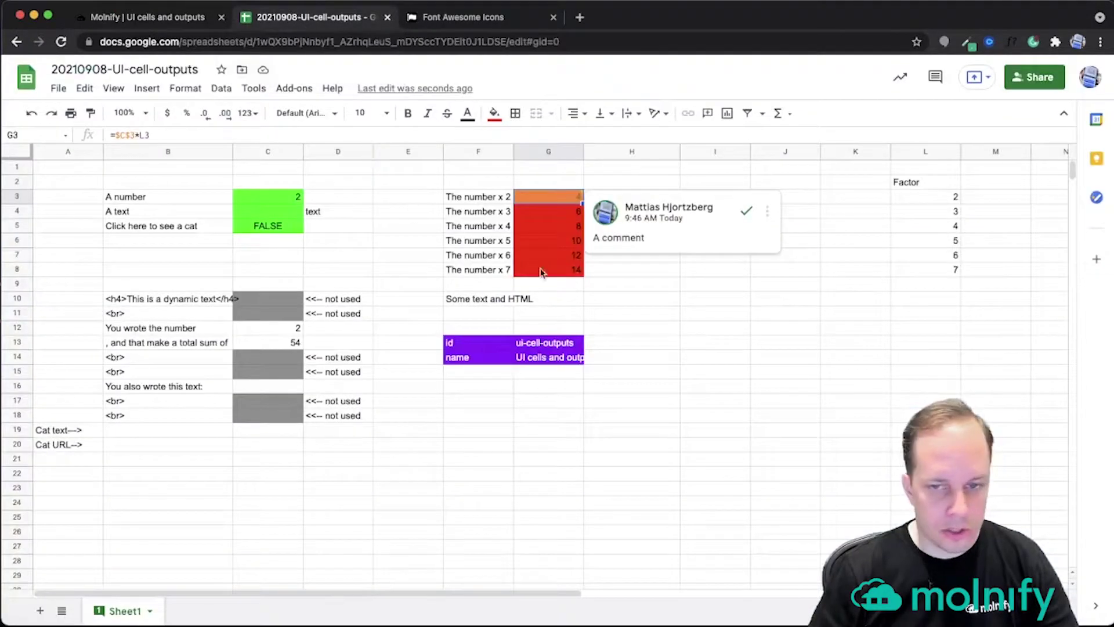
{"action": "left_click", "coordinate": [673, 329]}
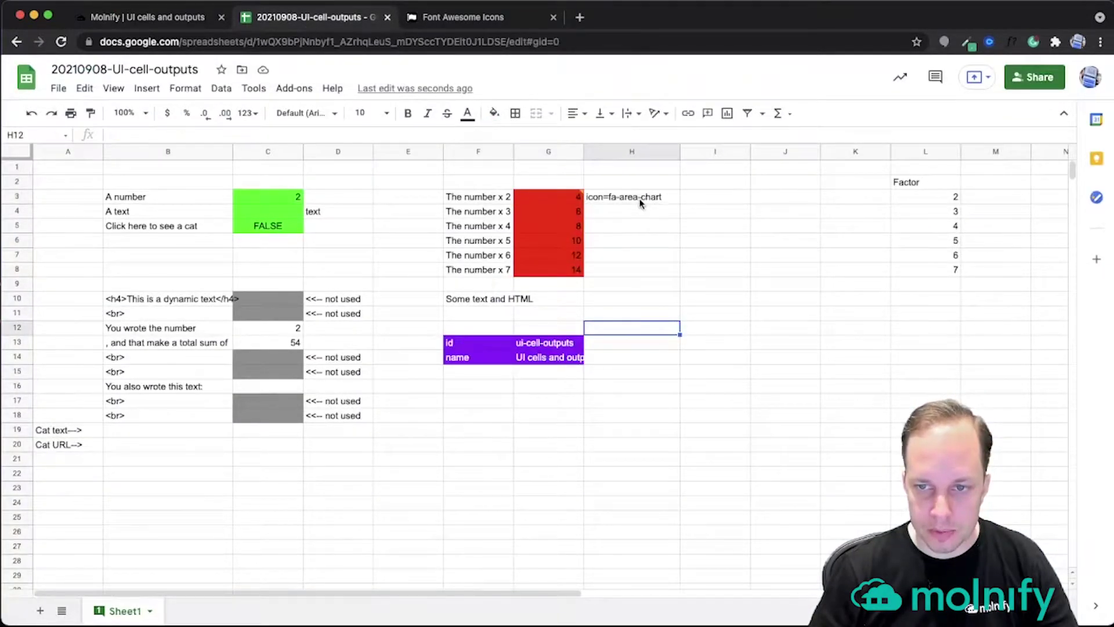
{"action": "left_click_drag", "start_coordinate": [478, 196], "coordinate": [597, 202]}
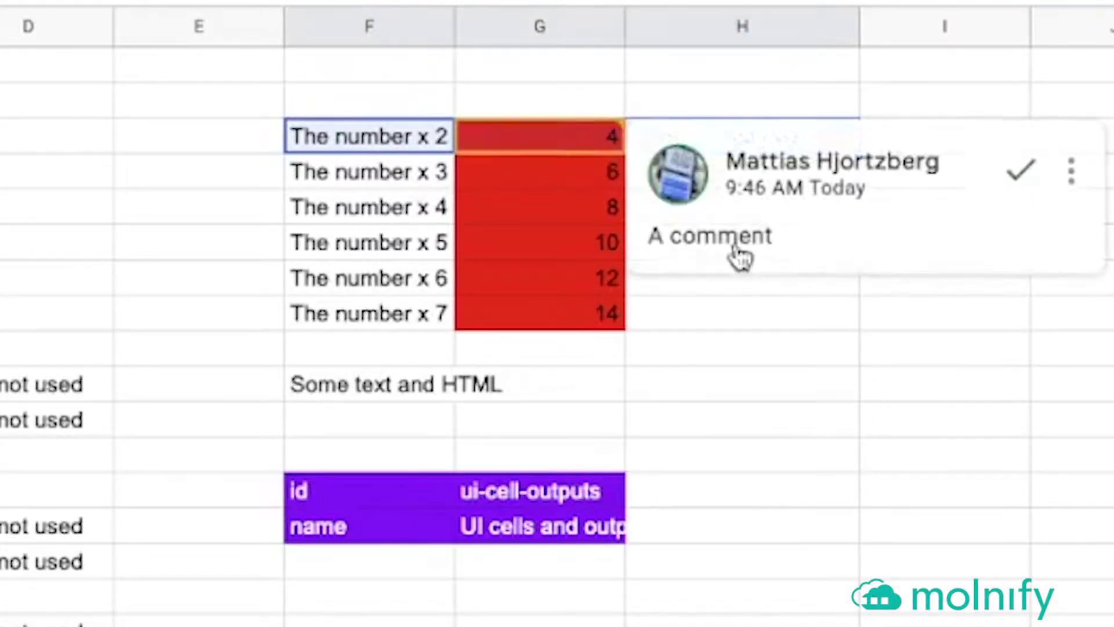
{"action": "left_click", "coordinate": [779, 130]}
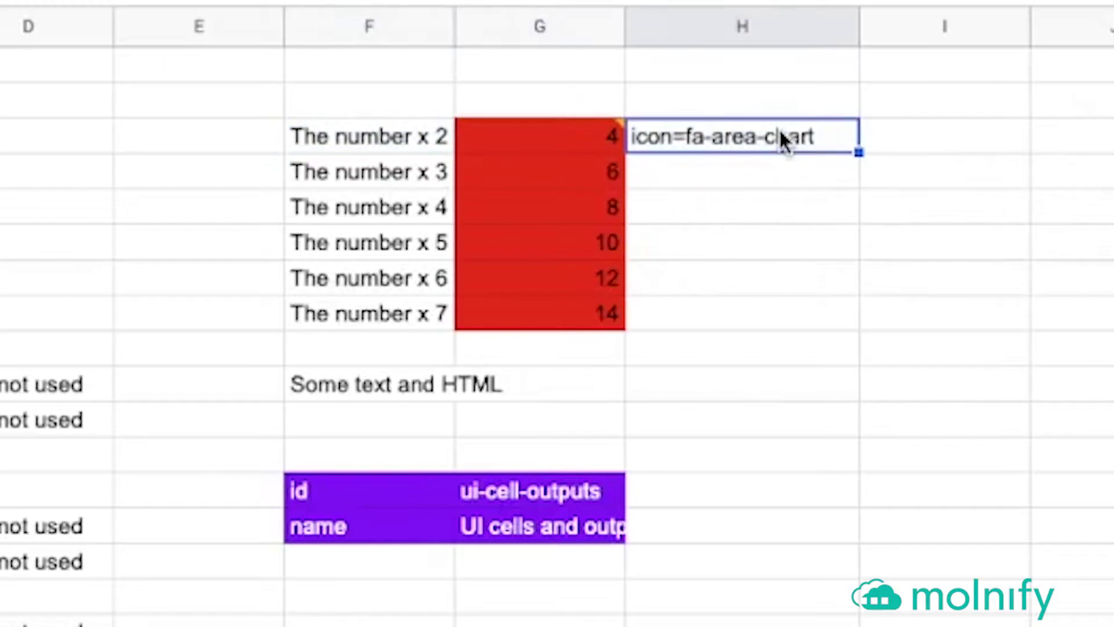
{"action": "key", "text": "Return"}
{"action": "type", "text": ";background="}
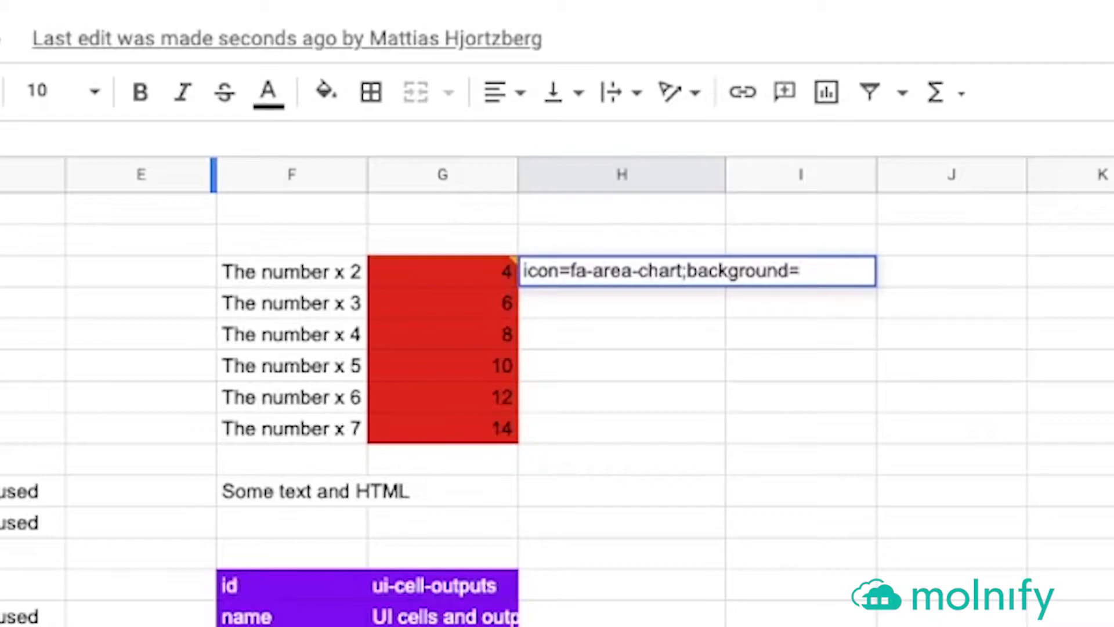
{"action": "type", "text": "#000000"}
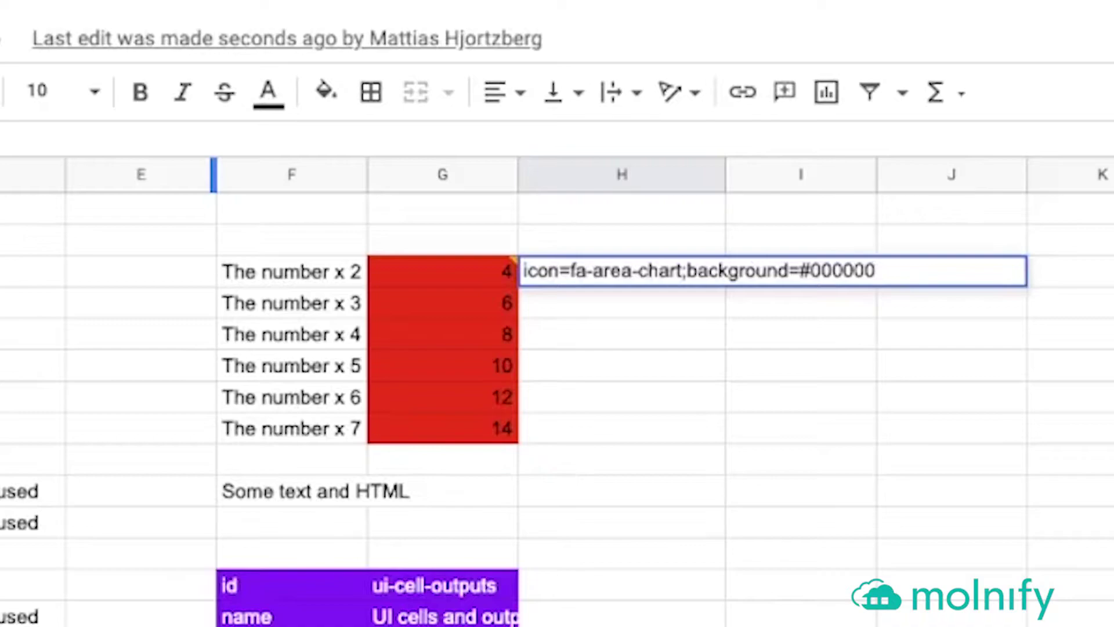
{"action": "key", "text": "Return"}
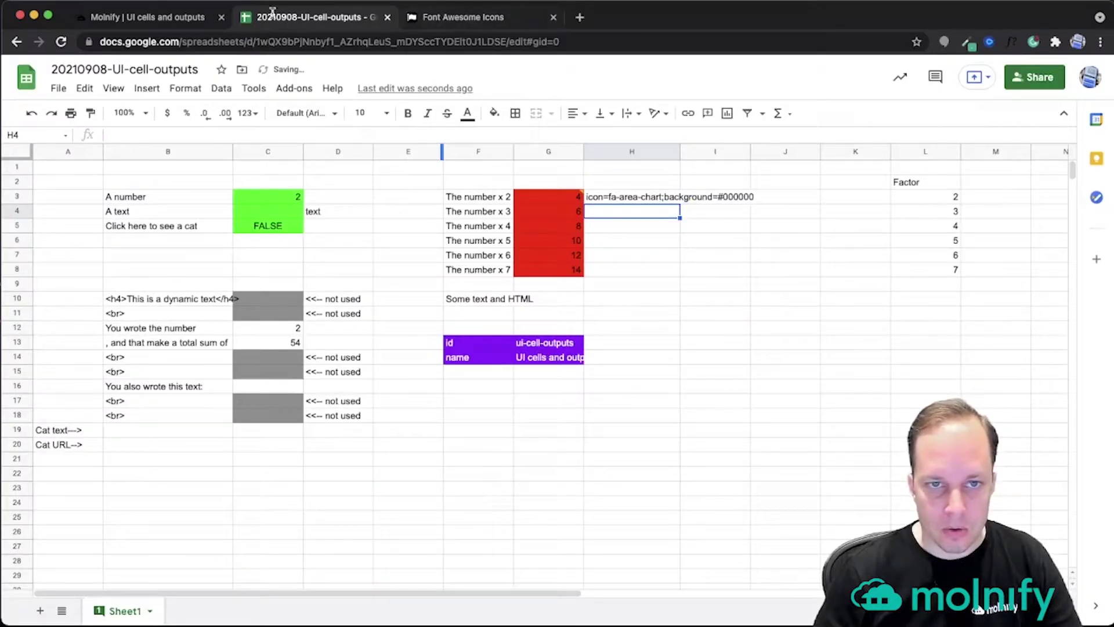
Switch to the Molnify app and update it from the spreadsheet to apply the new background setting
{"action": "left_click", "coordinate": [144, 17]}
{"action": "left_click", "coordinate": [1097, 355]}
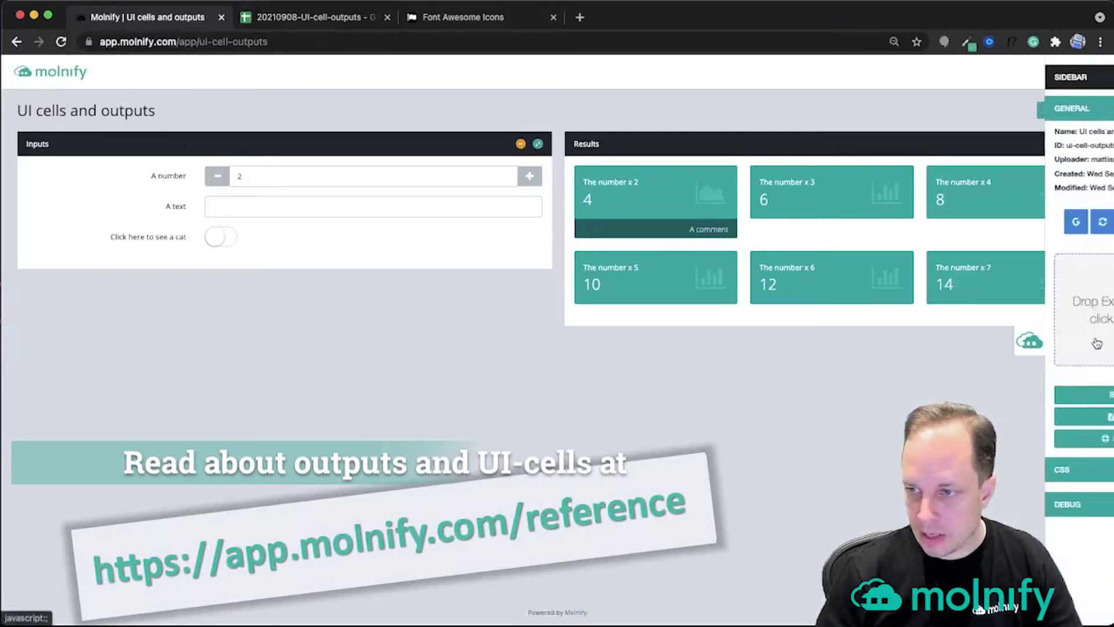
{"action": "left_click", "coordinate": [1004, 224]}
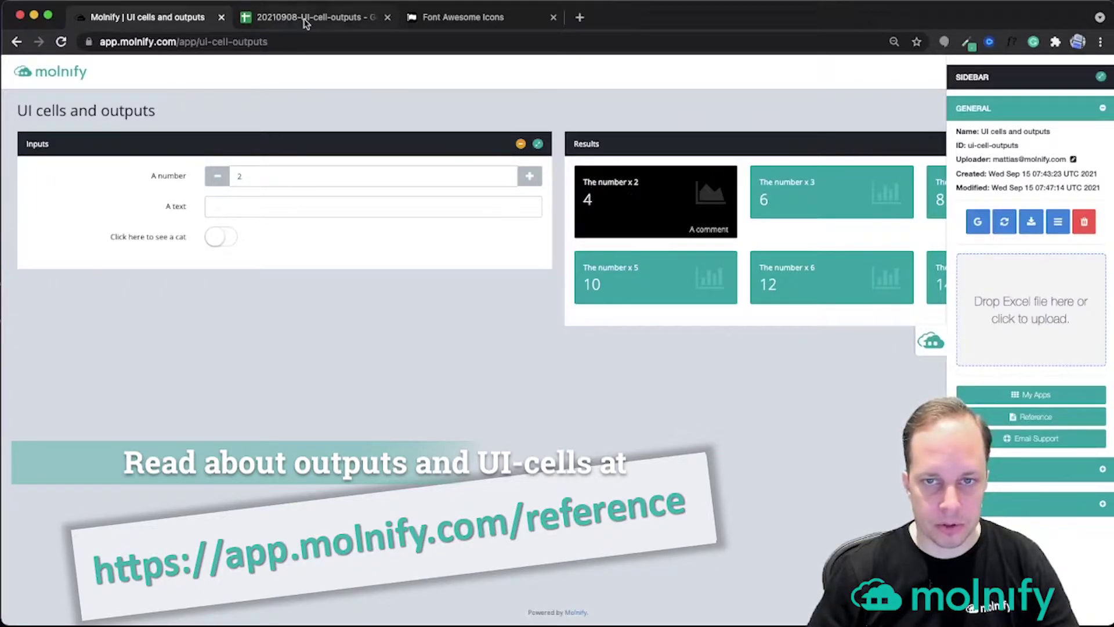
Switch to the spreadsheet and append ;color=#FF0000 to the settings in cell H3
{"action": "left_click", "coordinate": [294, 17]}
{"action": "left_click", "coordinate": [618, 200]}
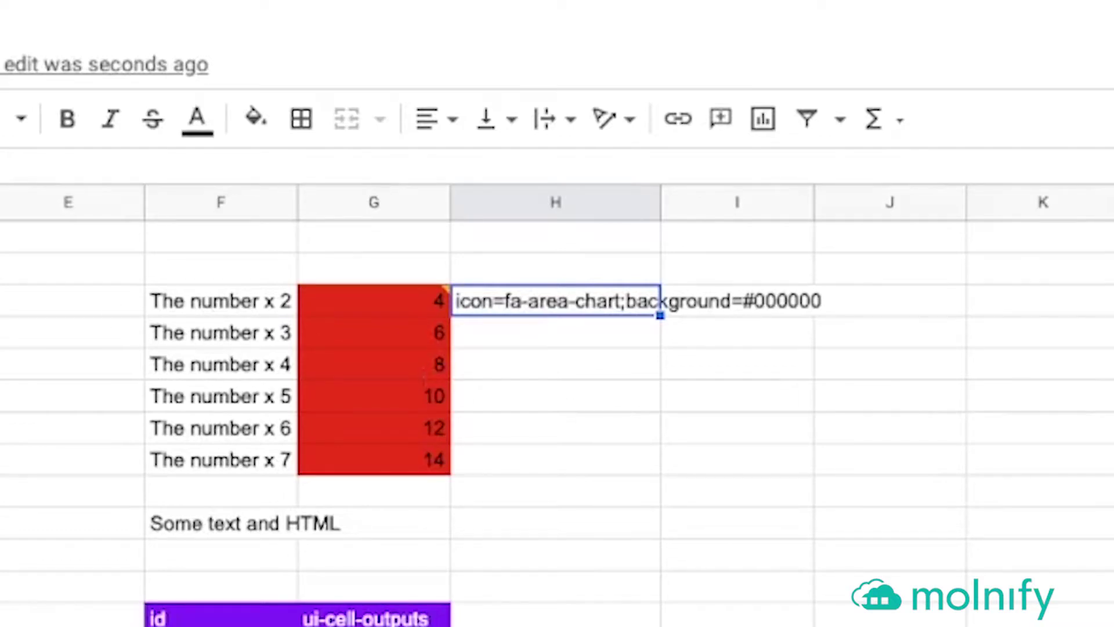
{"action": "key", "text": "Return"}
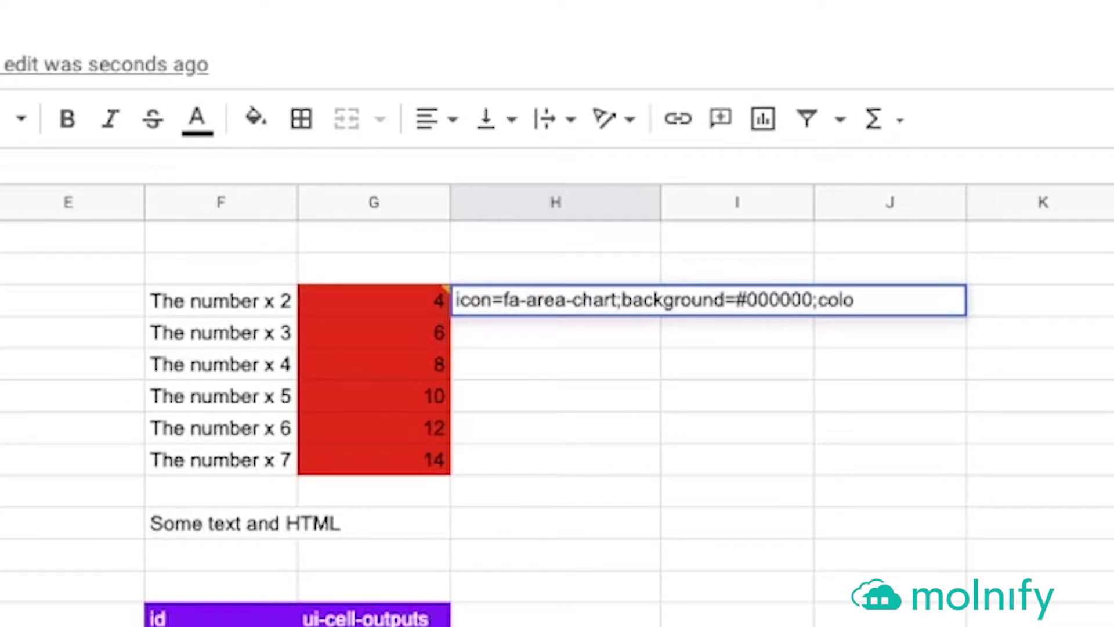
{"action": "type", "text": ";color=#FF0000"}
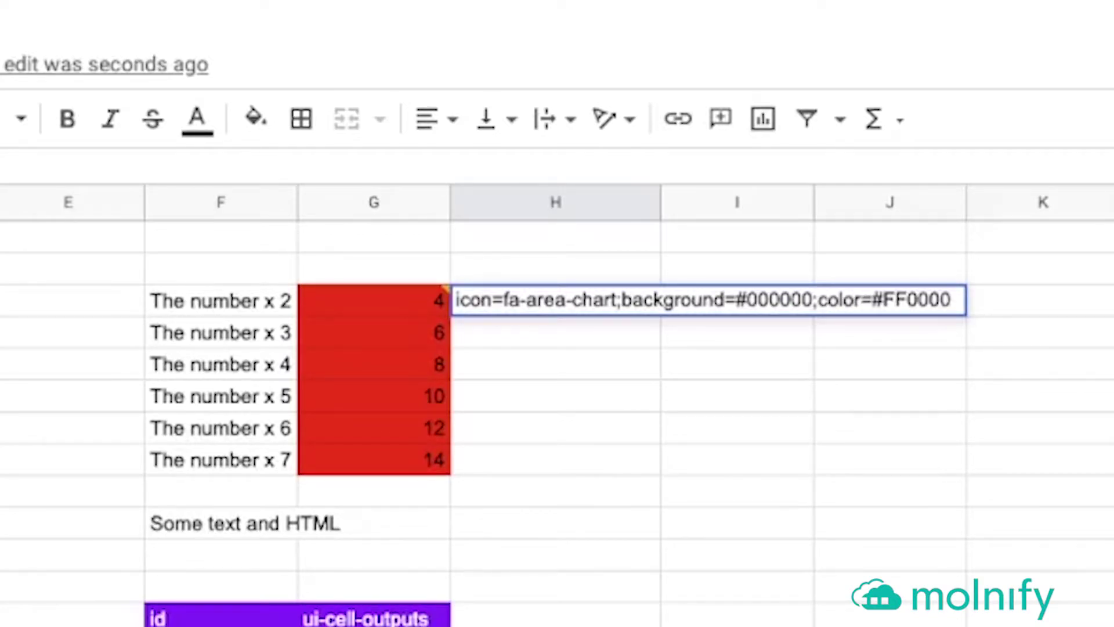
{"action": "key", "text": "Return"}
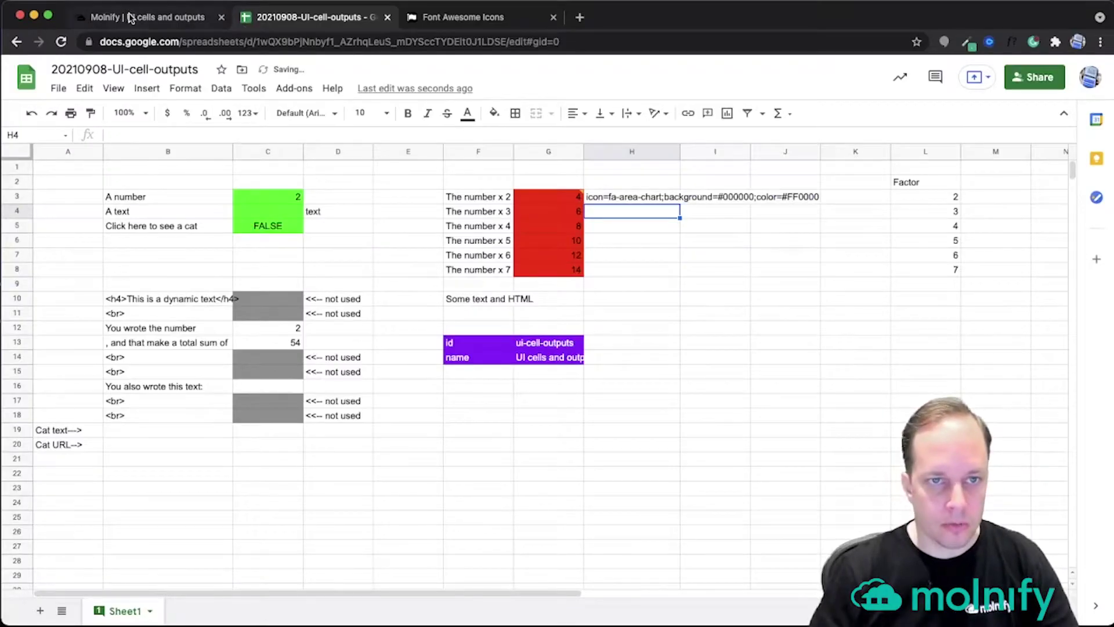
Switch to the Molnify app, update it with the new text color setting and close the sidebar
{"action": "left_click", "coordinate": [130, 20]}
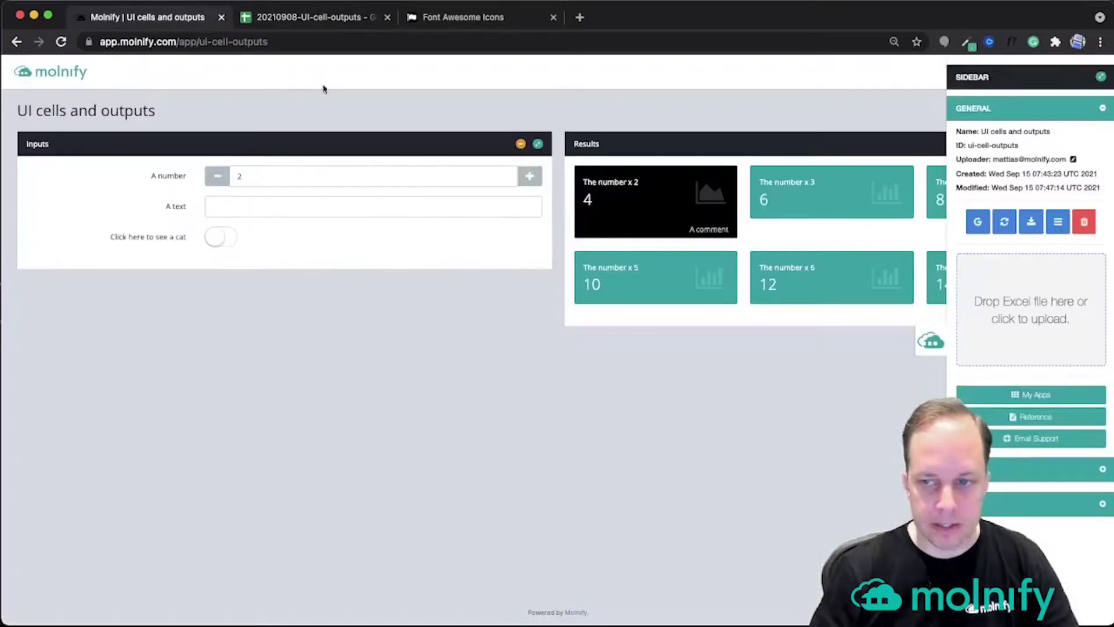
{"action": "left_click", "coordinate": [1005, 221]}
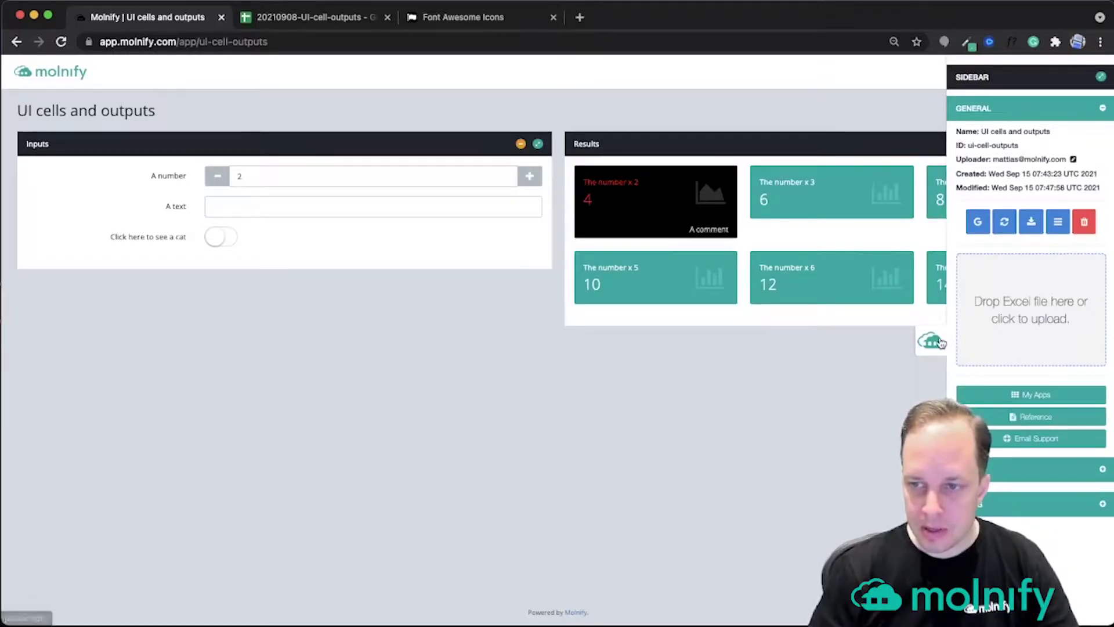
{"action": "left_click", "coordinate": [1076, 560]}
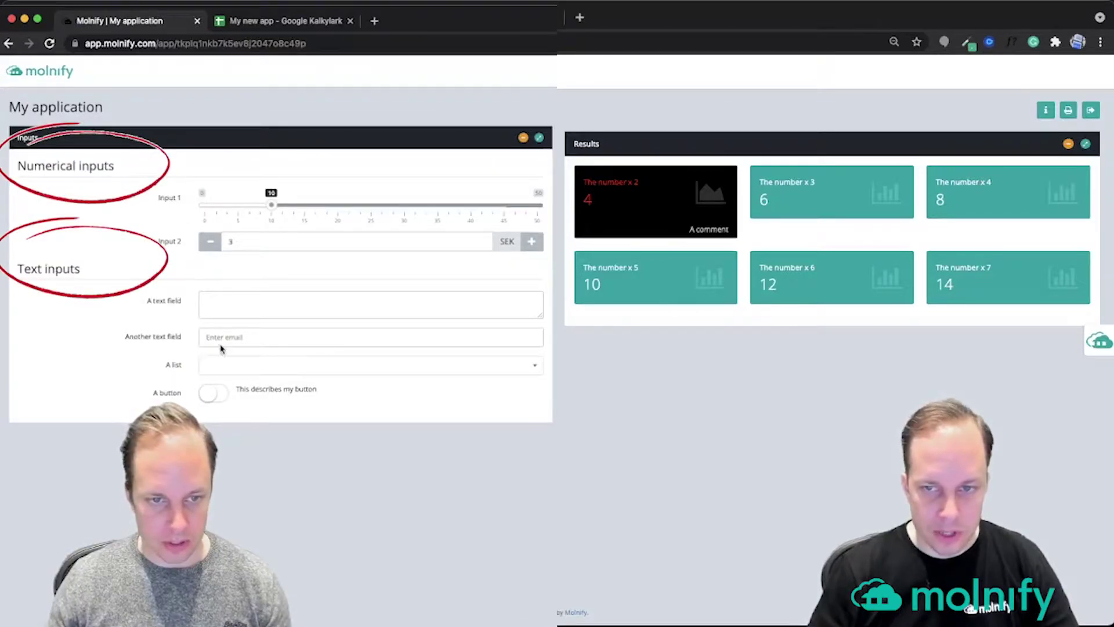
{"action": "left_click", "coordinate": [229, 338]}
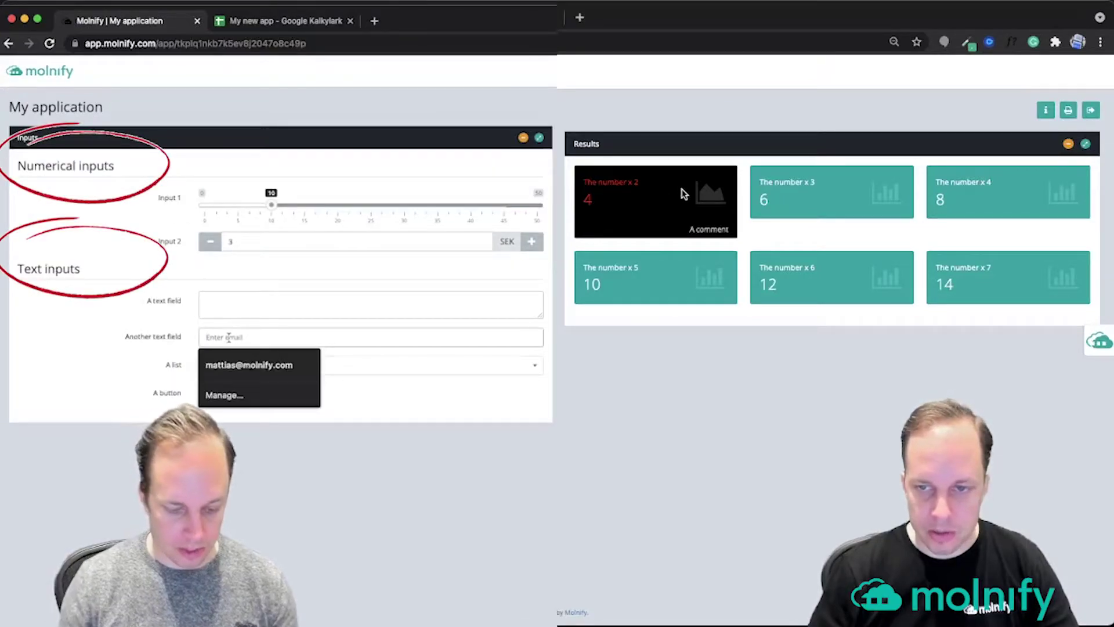
{"action": "type", "text": "Hello my name is "}
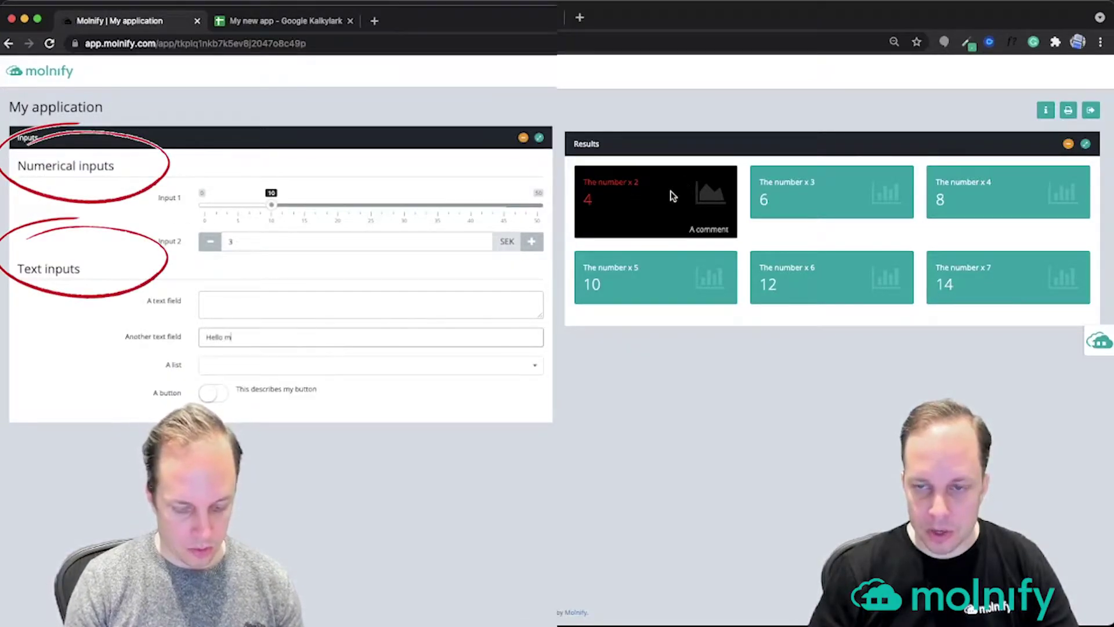
{"action": "type", "text": "Rebecka"}
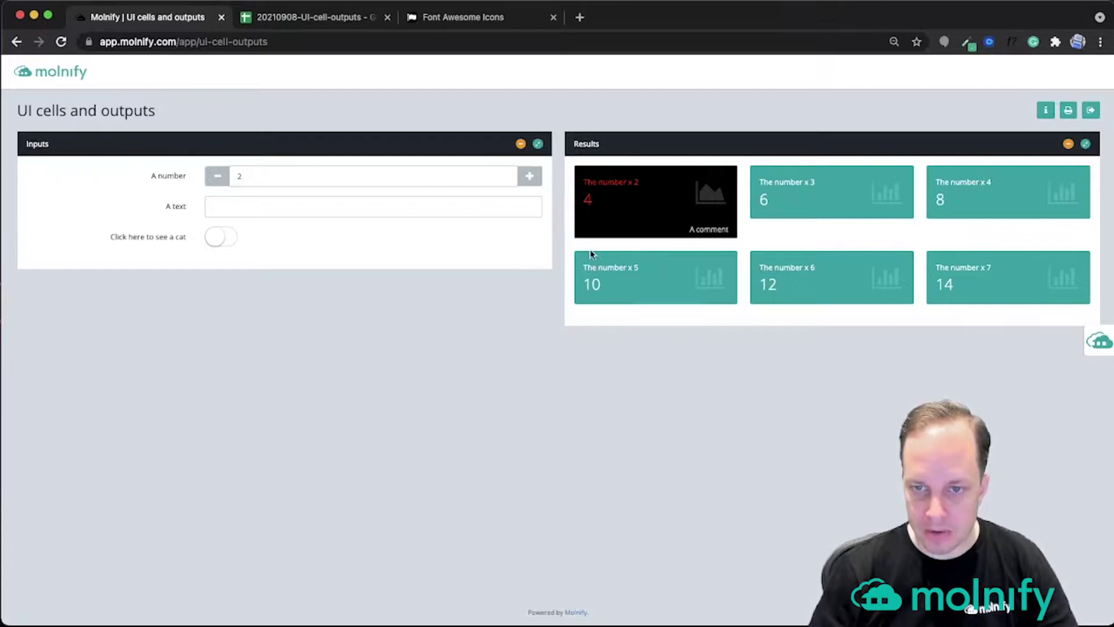
Switch to the spreadsheet and append ;dividername=A divider to the settings in cell H3
{"action": "left_click", "coordinate": [314, 21]}
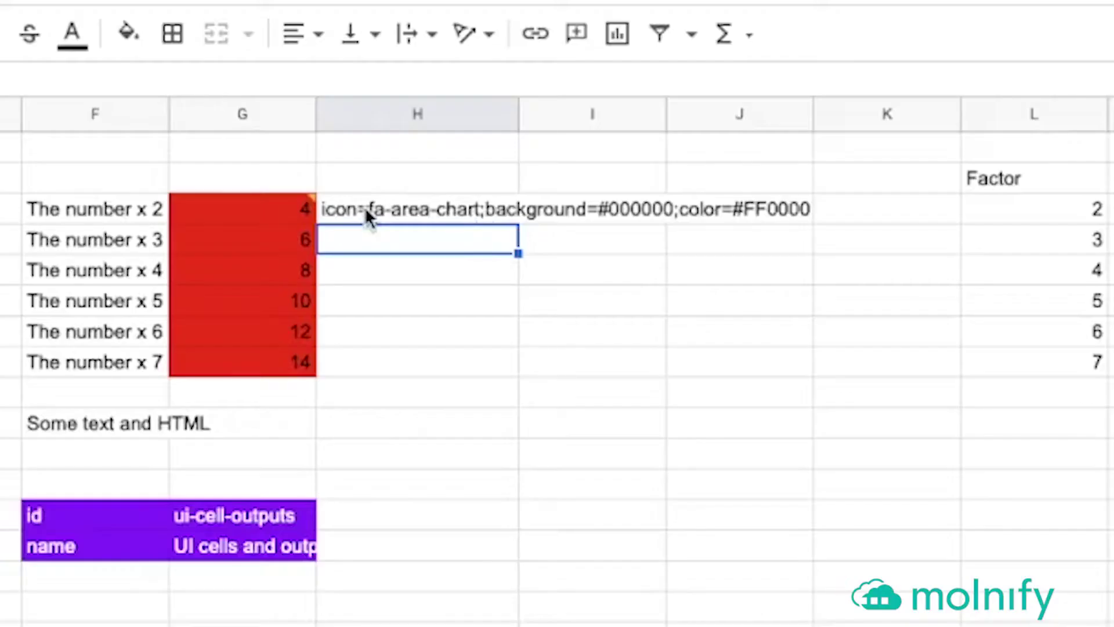
{"action": "left_click", "coordinate": [608, 199]}
{"action": "key", "text": "Return"}
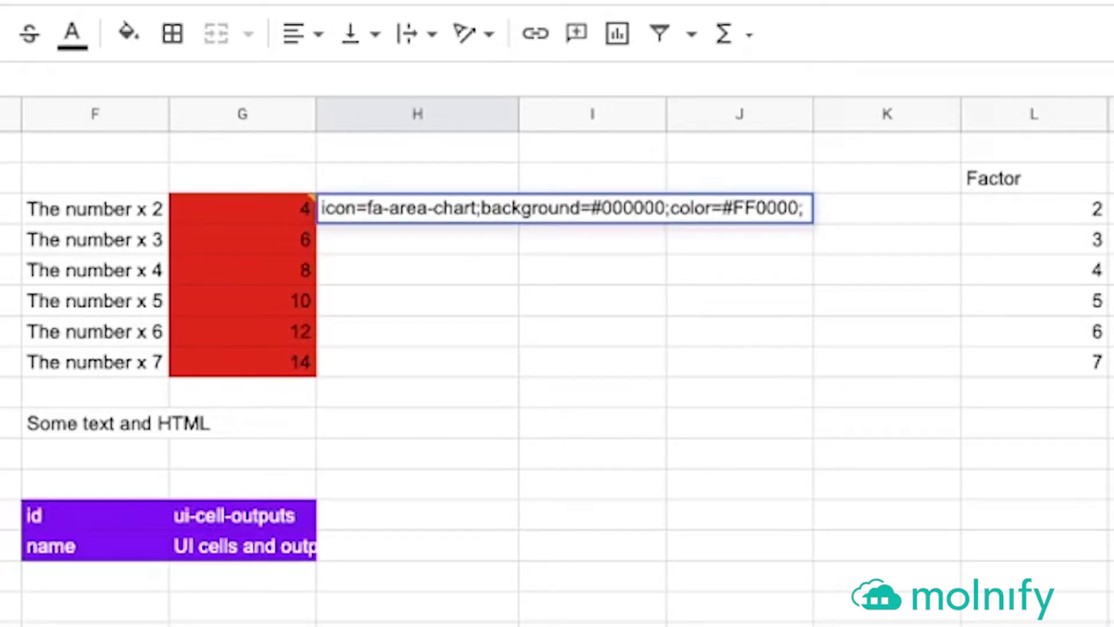
{"action": "type", "text": "dividername"}
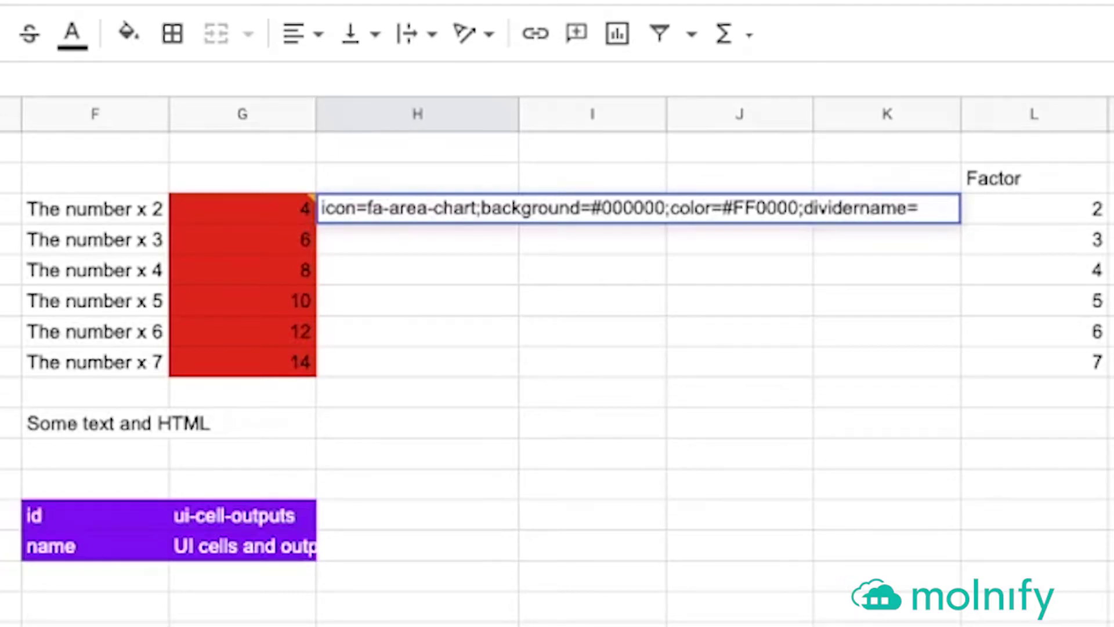
{"action": "type", "text": "=A divider"}
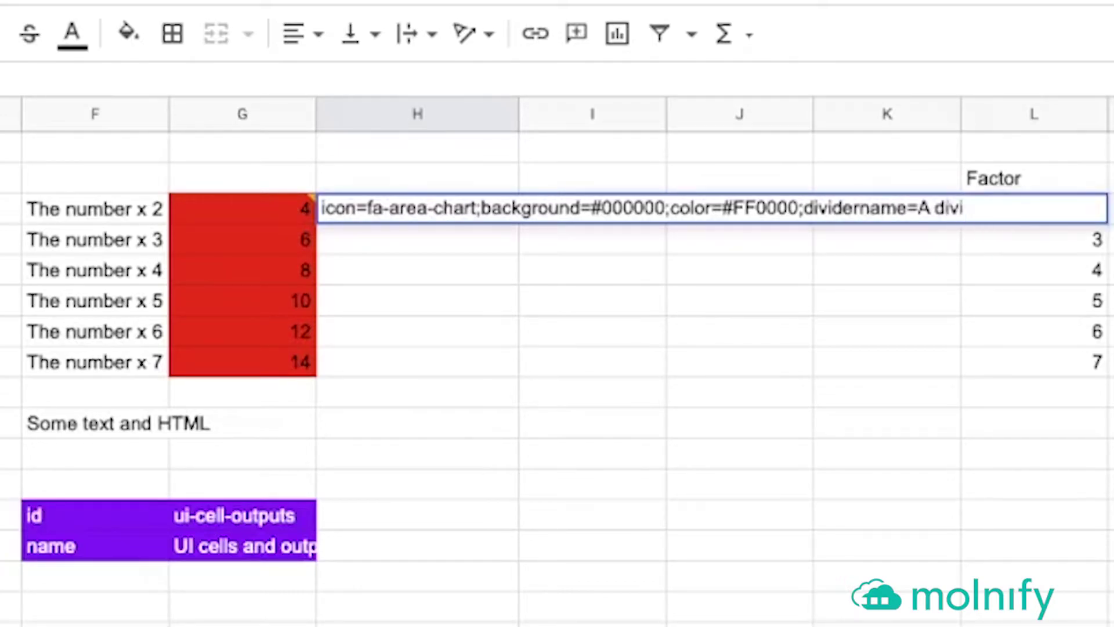
{"action": "key", "text": "Return"}
Enter dividername=Another divider in cell H6 beside the "The number x 5" output
{"action": "key", "text": "Left"}
{"action": "key", "text": "Down"}
{"action": "key", "text": "Down"}
{"action": "key", "text": "Right"}
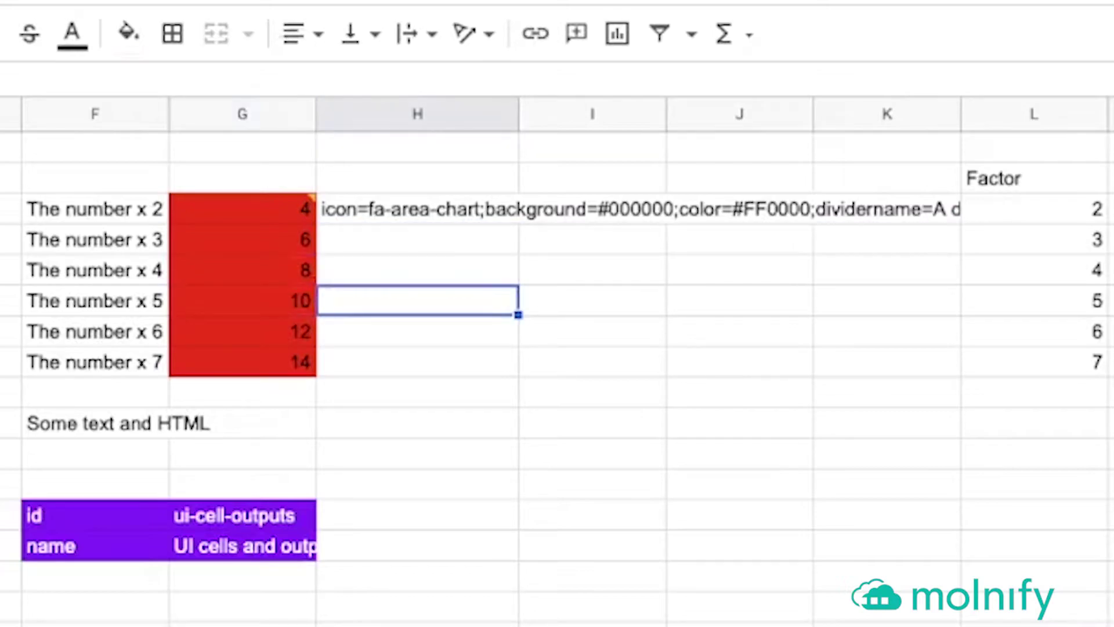
{"action": "type", "text": "dividerna"}
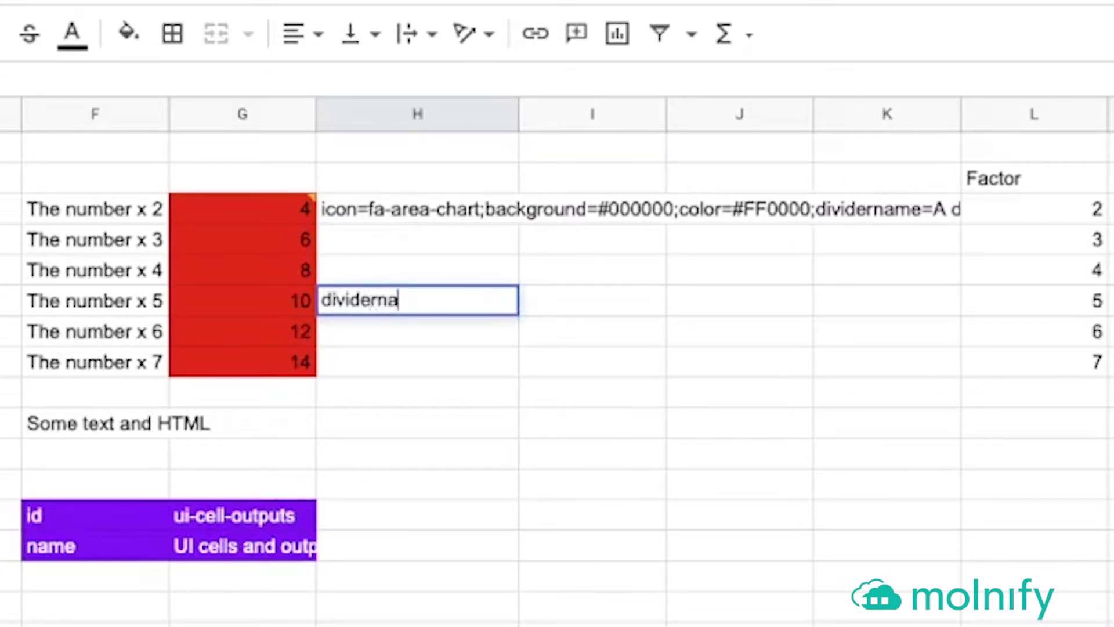
{"action": "type", "text": "me=Ano"}
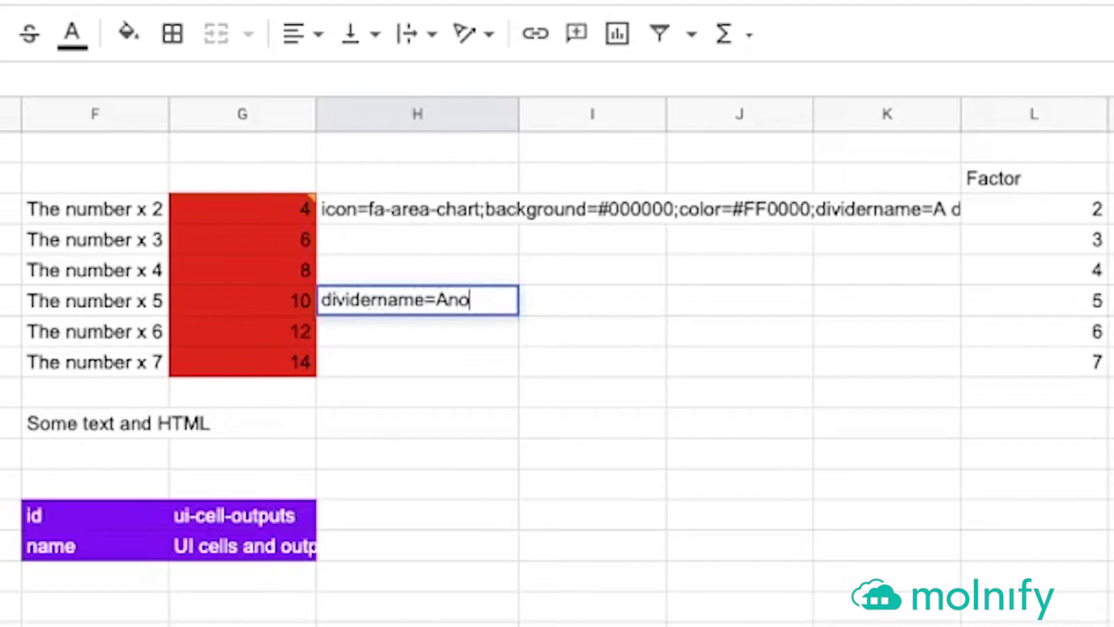
{"action": "type", "text": "ther divd"}
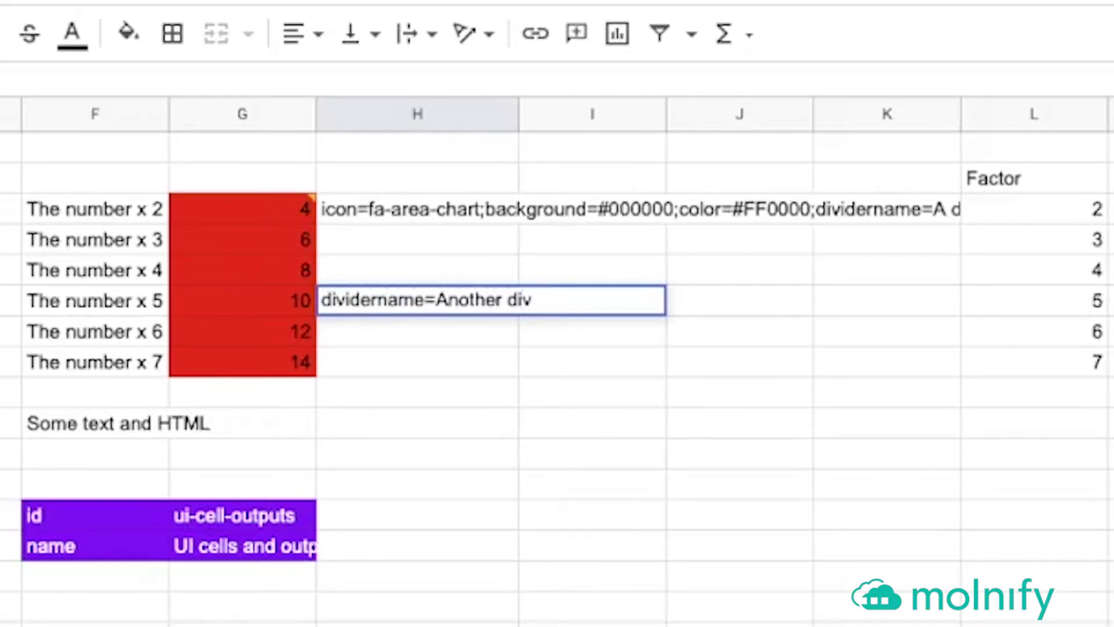
{"action": "type", "text": "der"}
{"action": "key", "text": "Return"}
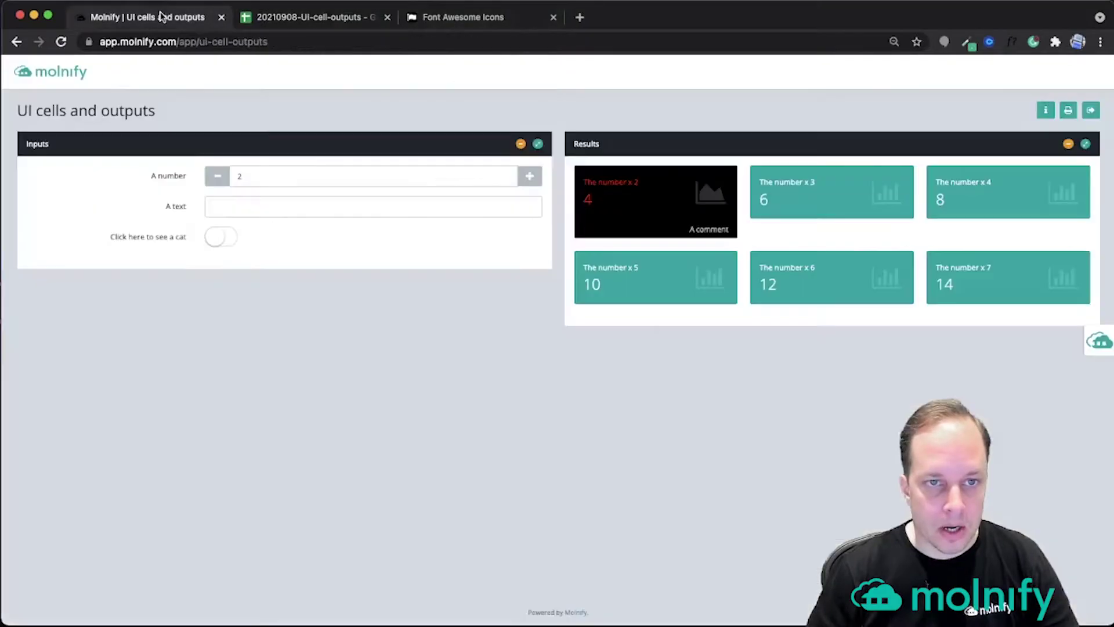
Update the Molnify app from the spreadsheet and inspect both divider headings in the results
{"action": "left_click", "coordinate": [145, 17]}
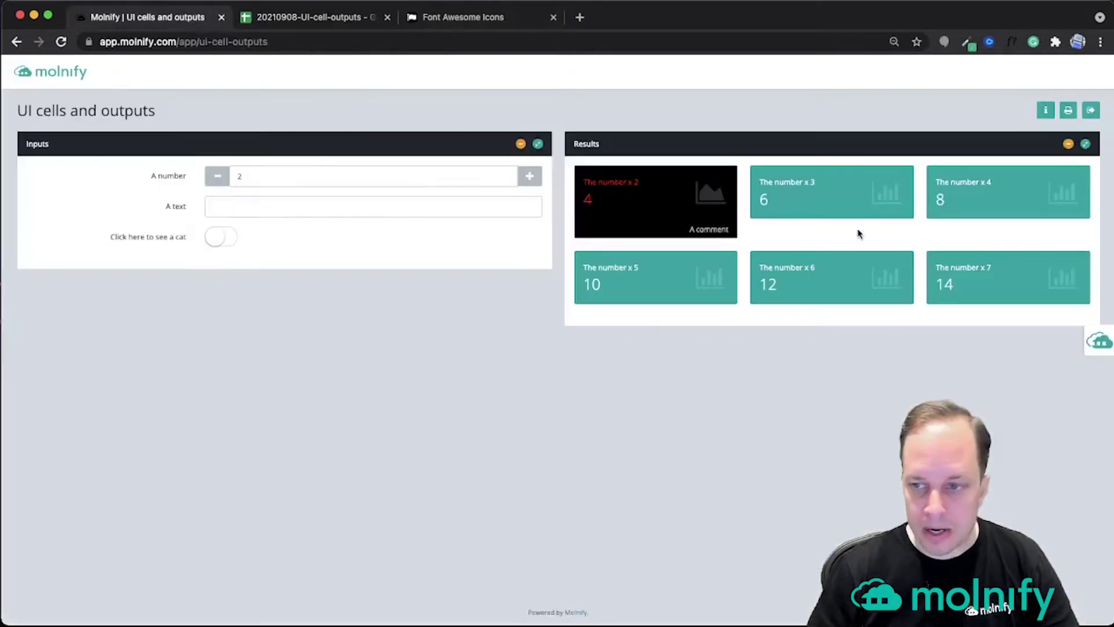
{"action": "left_click", "coordinate": [1100, 341]}
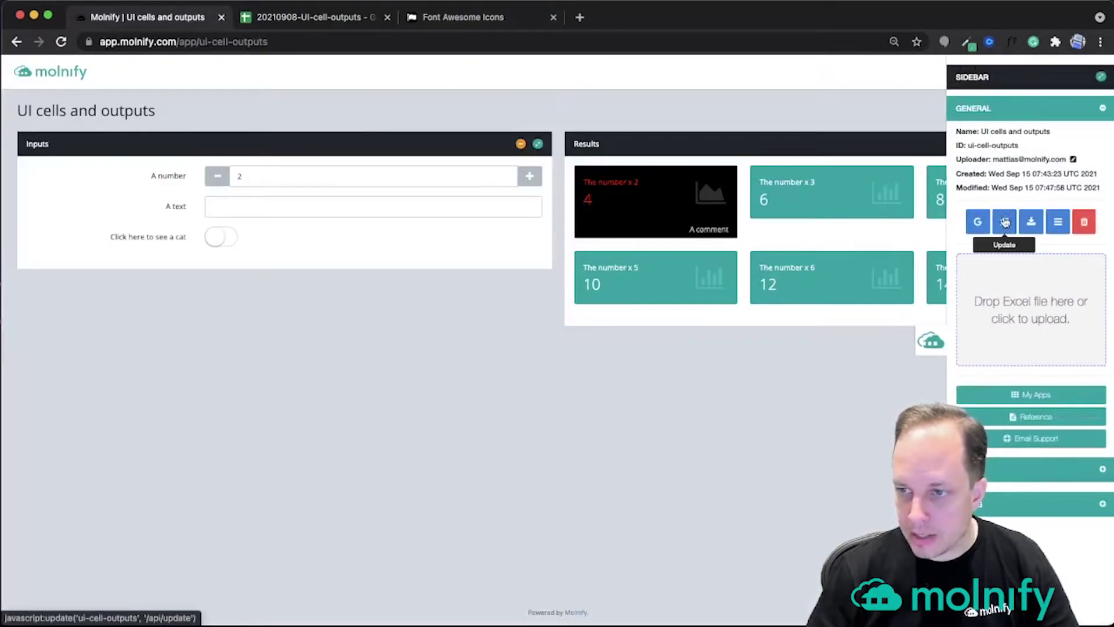
{"action": "left_click", "coordinate": [980, 223]}
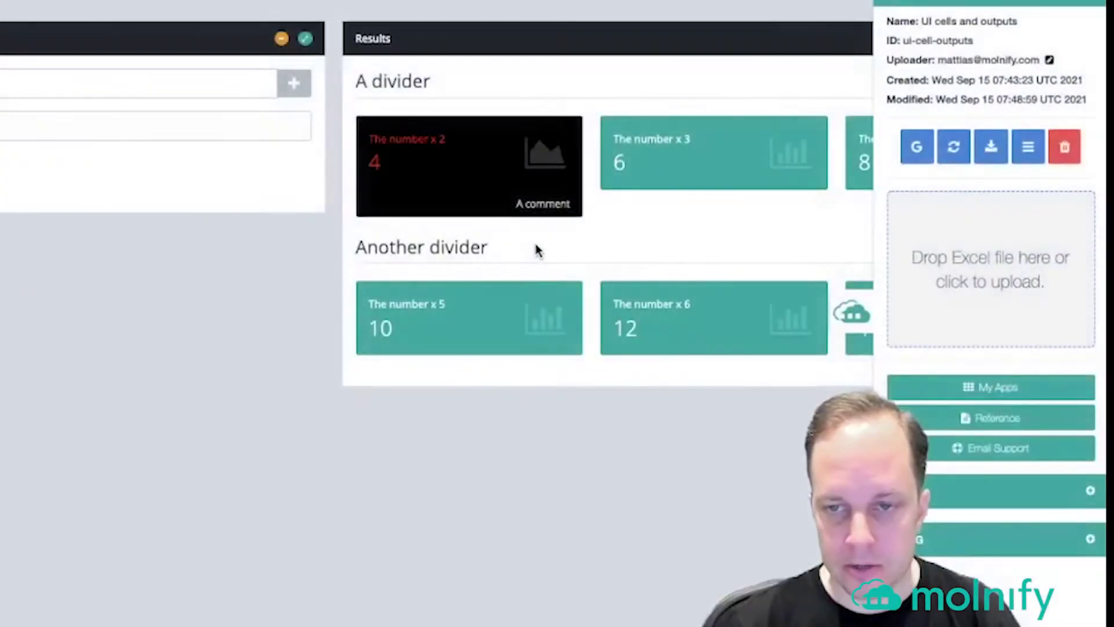
{"action": "left_click", "coordinate": [852, 314]}
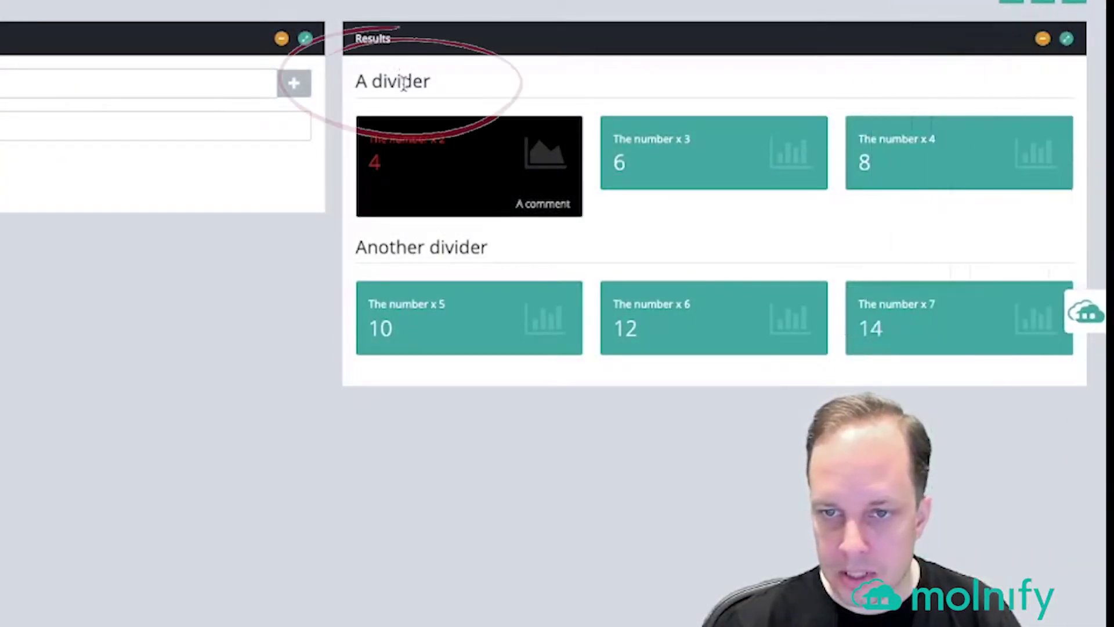
{"action": "left_click_drag", "start_coordinate": [370, 81], "coordinate": [455, 87]}
{"action": "left_click_drag", "start_coordinate": [367, 247], "coordinate": [520, 261]}
{"action": "left_click", "coordinate": [511, 259]}
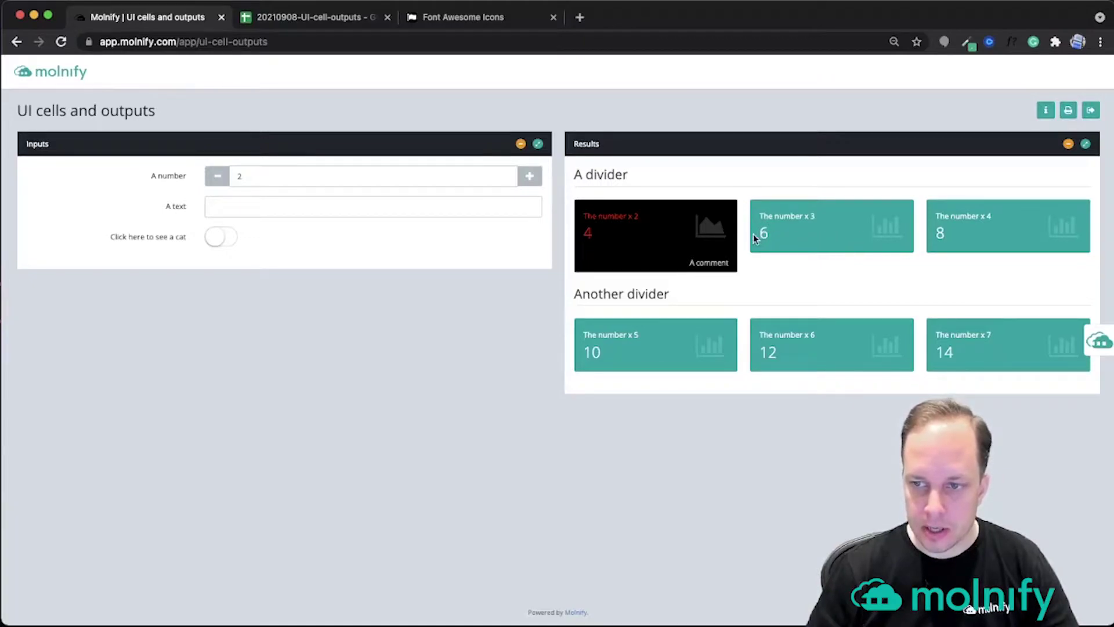
Switch to the spreadsheet and append &" dollars" to the formula of the "The number x 3" output in G4
{"action": "left_click", "coordinate": [313, 18]}
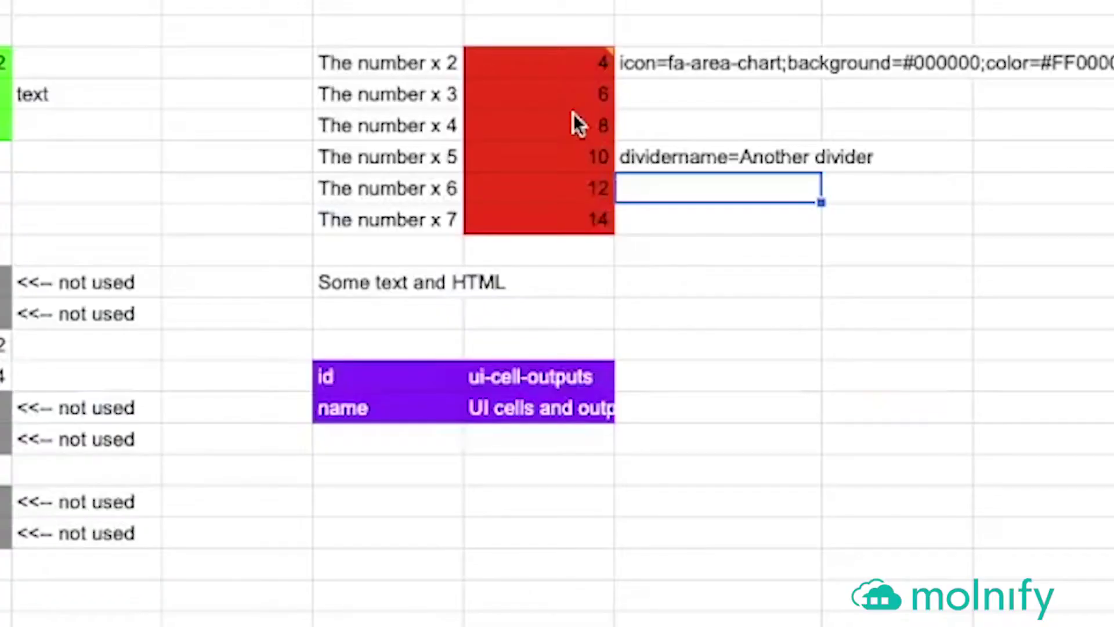
{"action": "left_click", "coordinate": [580, 95]}
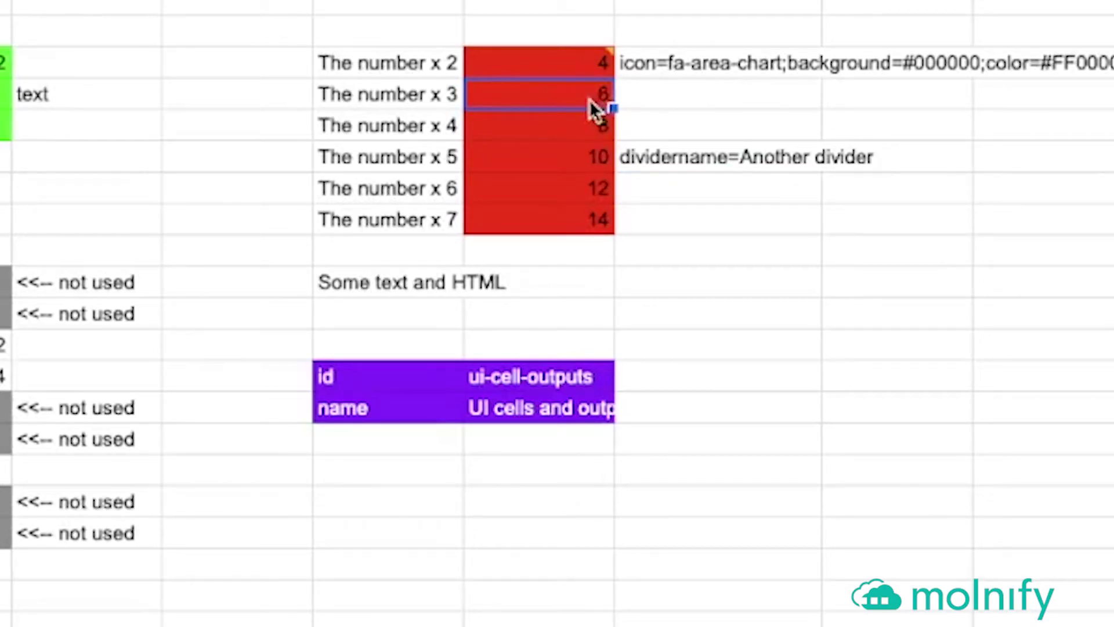
{"action": "double_click", "coordinate": [520, 98]}
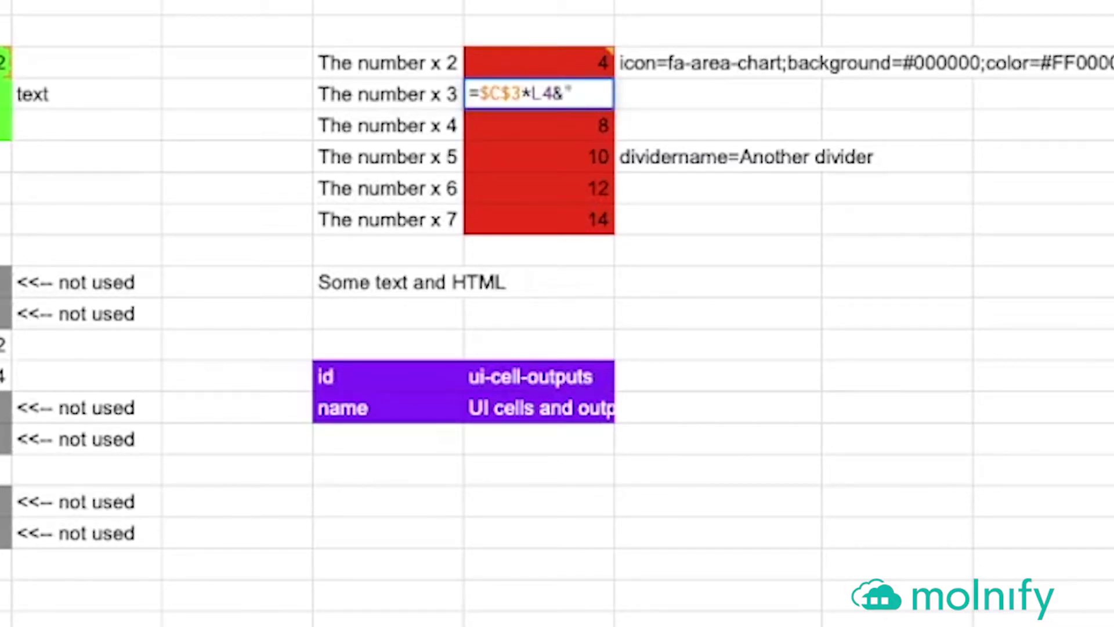
{"action": "type", "text": "&\" dollar"}
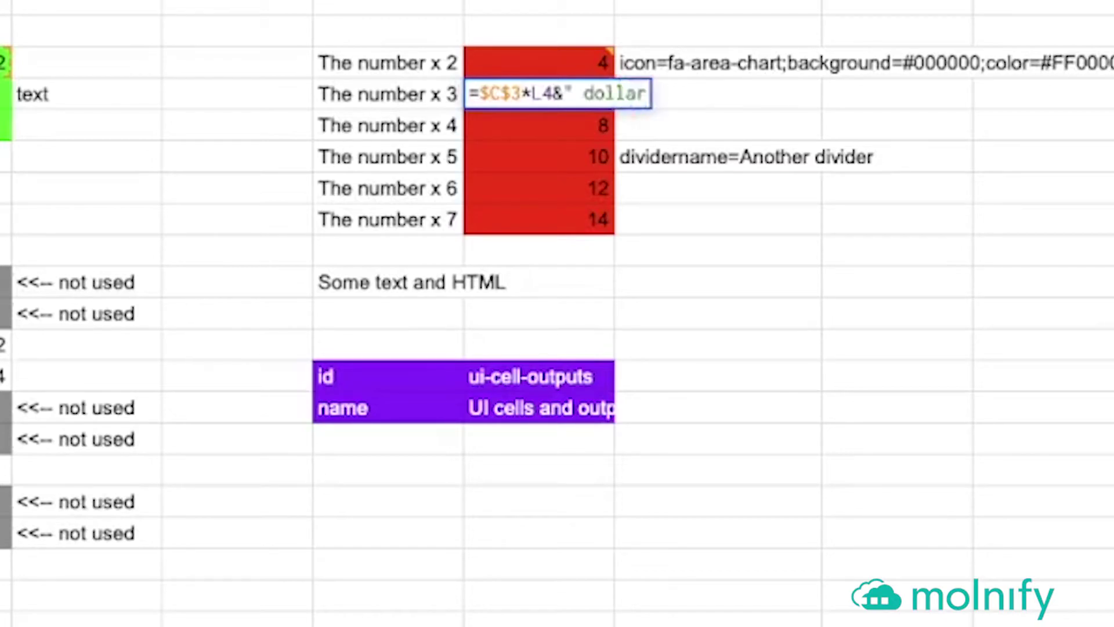
{"action": "type", "text": "s\""}
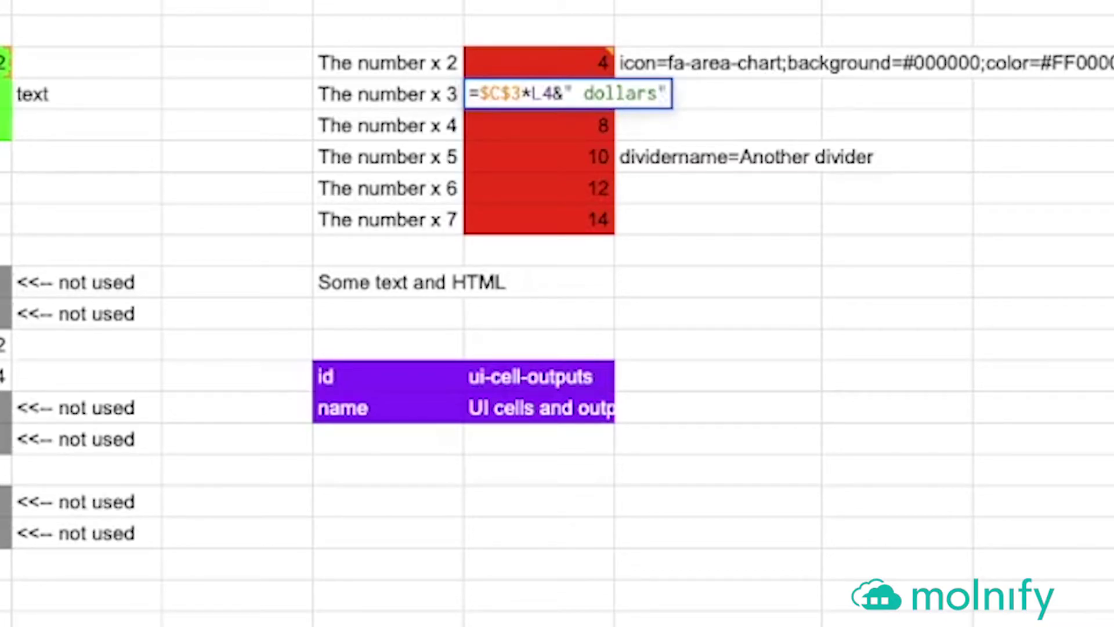
{"action": "key", "text": "Return"}
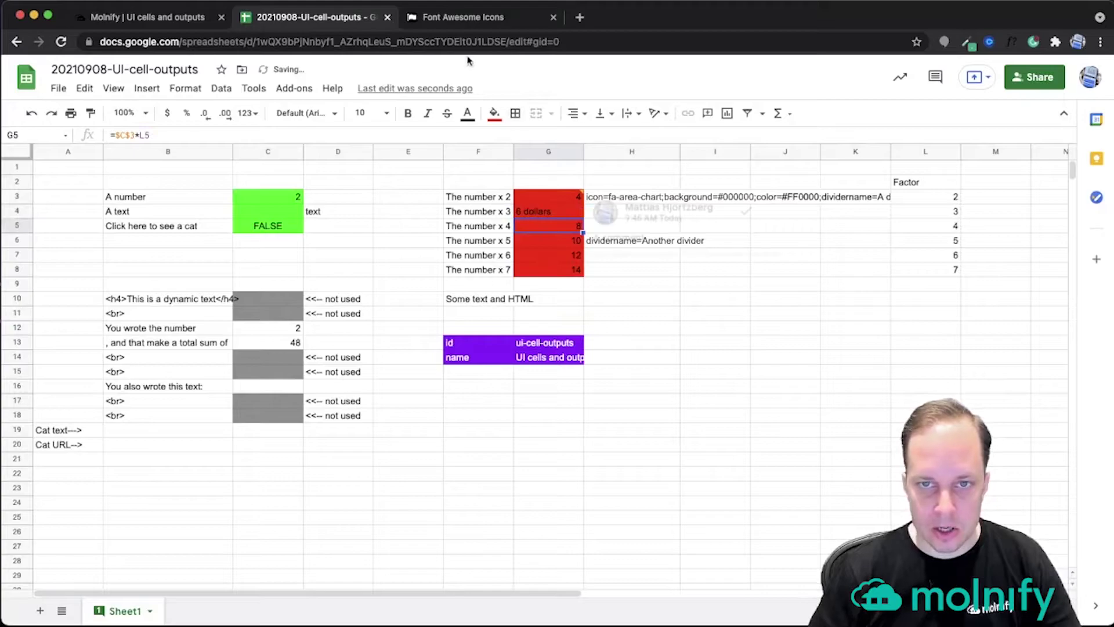
Switch to the Molnify app, update it from the spreadsheet and increase "A number" four times to test the dollars output
{"action": "left_click", "coordinate": [148, 18]}
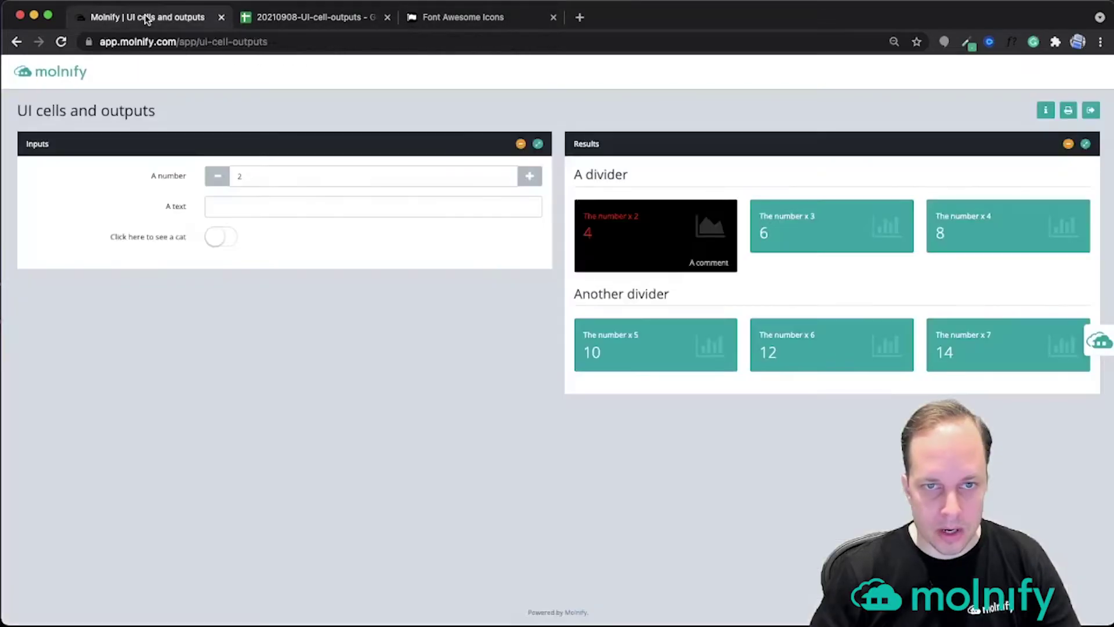
{"action": "left_click", "coordinate": [1101, 344]}
{"action": "left_click", "coordinate": [1005, 219]}
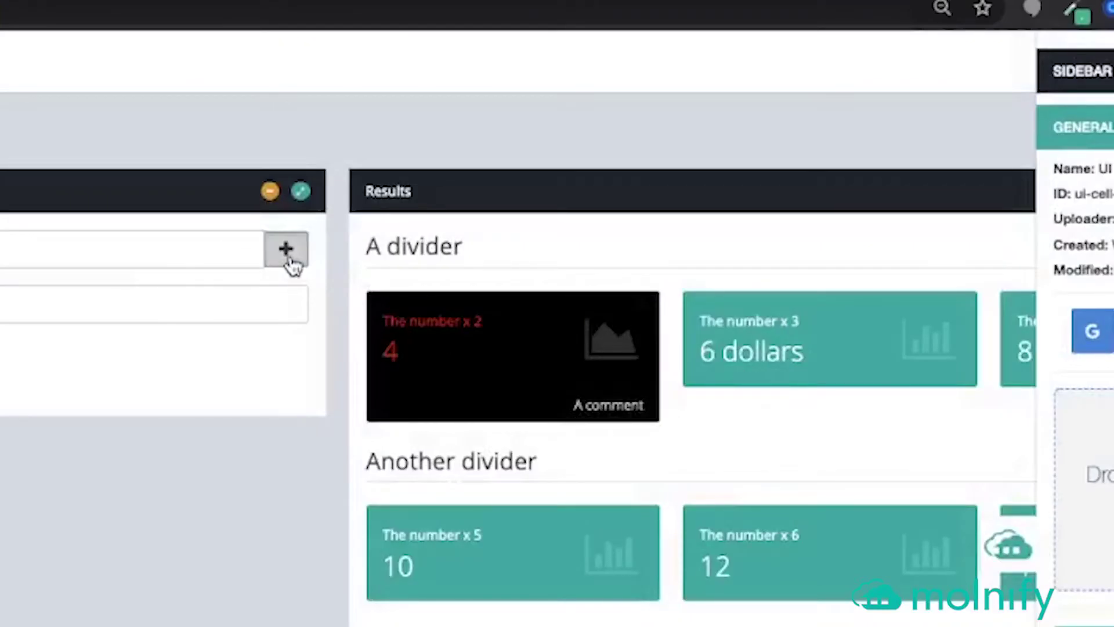
{"action": "left_click", "coordinate": [287, 250]}
{"action": "left_click", "coordinate": [286, 249]}
{"action": "left_click", "coordinate": [286, 250]}
{"action": "left_click", "coordinate": [287, 250]}
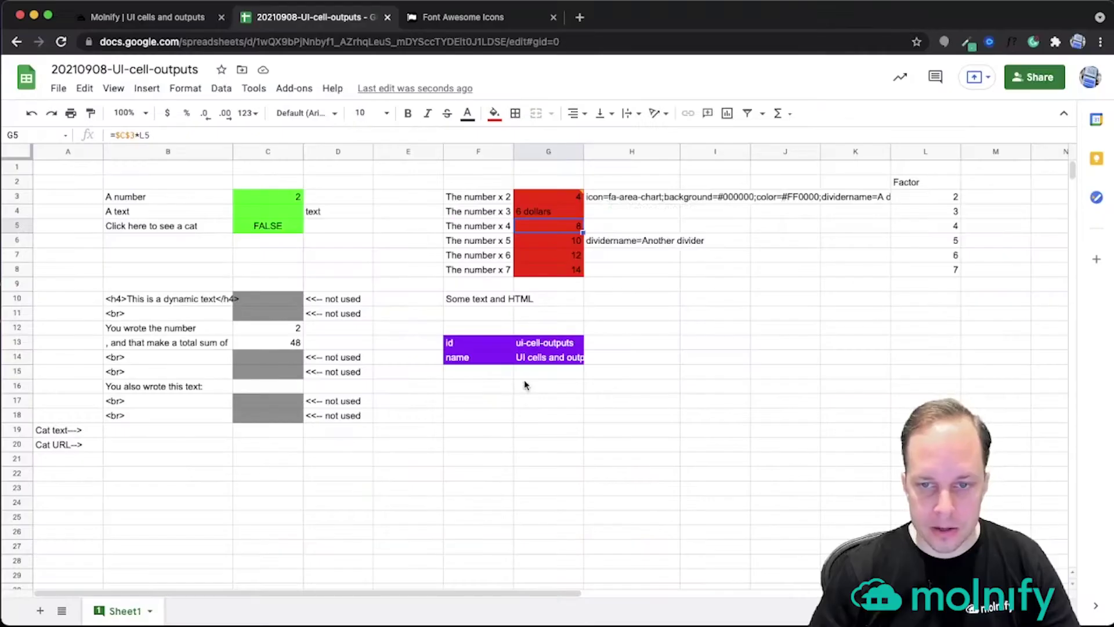
Return to the spreadsheet and fill cell G10, beside "Some text and HTML", with red
{"action": "left_click", "coordinate": [540, 302]}
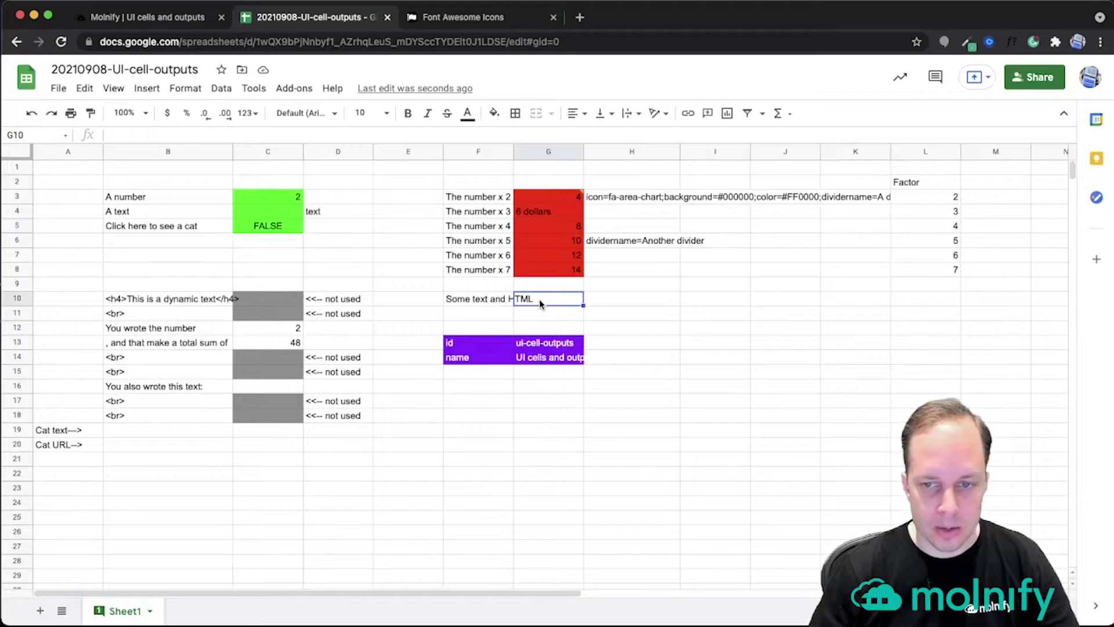
{"action": "left_click", "coordinate": [494, 113]}
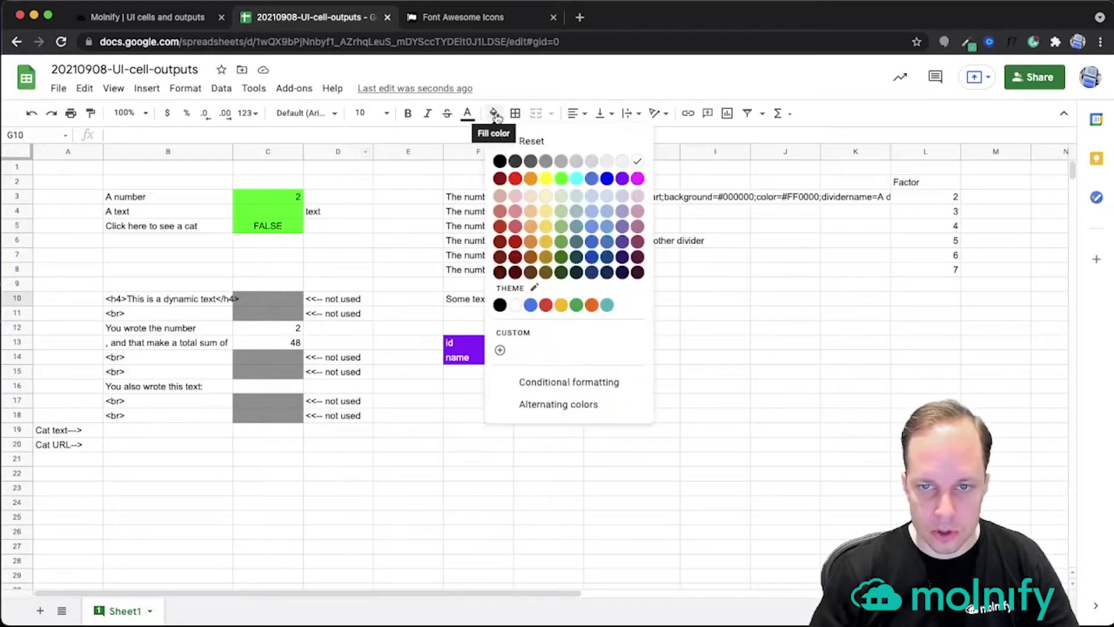
{"action": "left_click", "coordinate": [516, 179]}
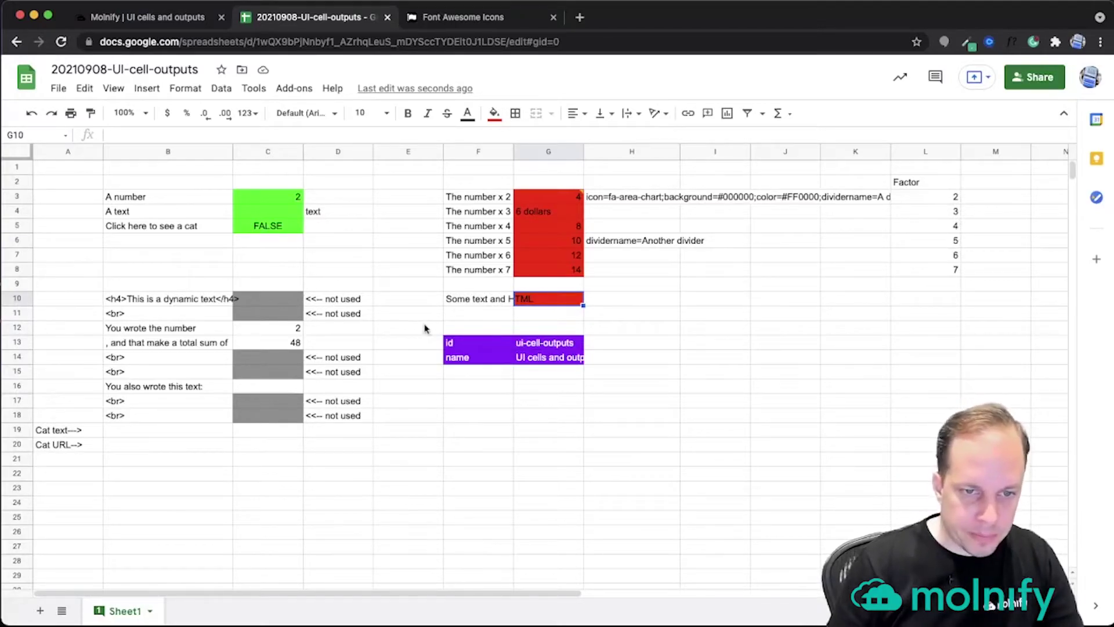
Look over the dynamic text block in column B and change the line break in B11 to <br><br>
{"action": "left_click_drag", "start_coordinate": [145, 300], "coordinate": [139, 415]}
{"action": "left_click", "coordinate": [181, 308]}
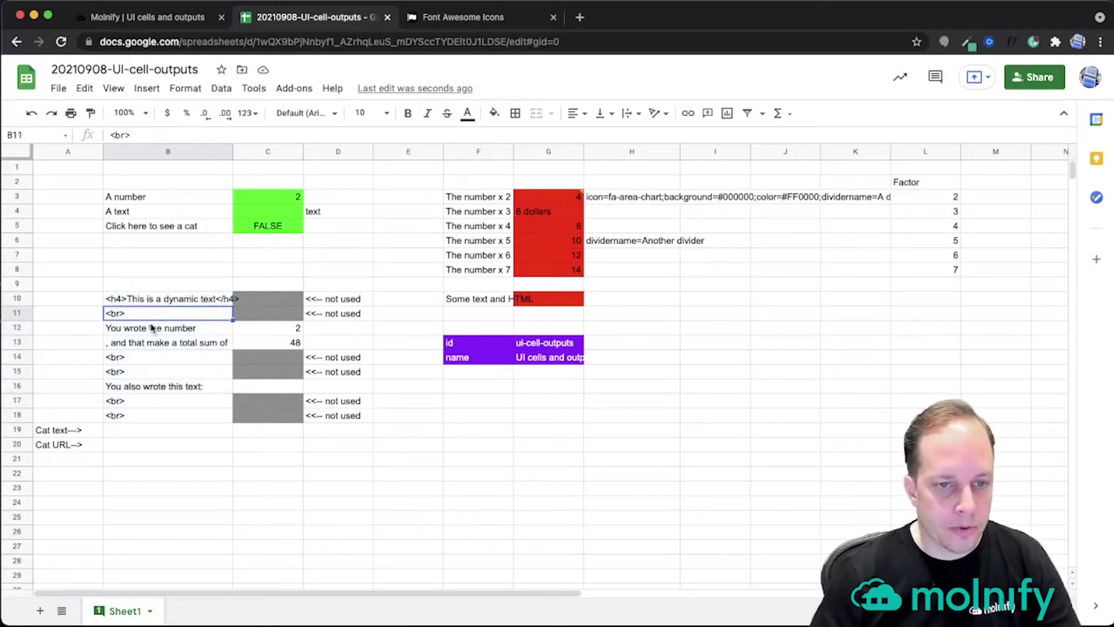
{"action": "left_click", "coordinate": [129, 299]}
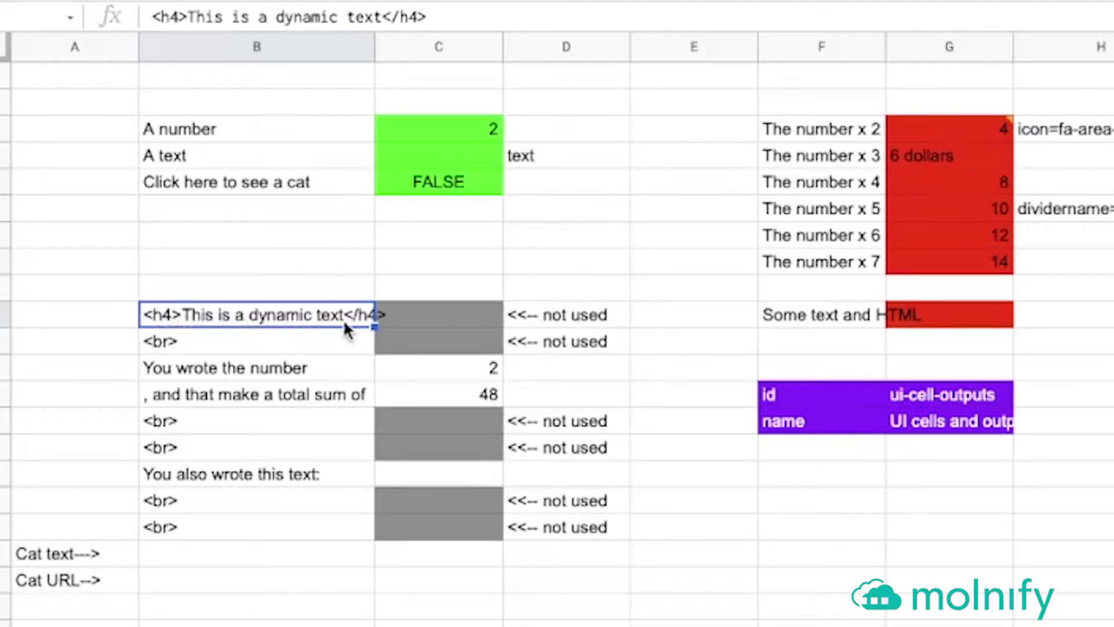
{"action": "left_click", "coordinate": [186, 339]}
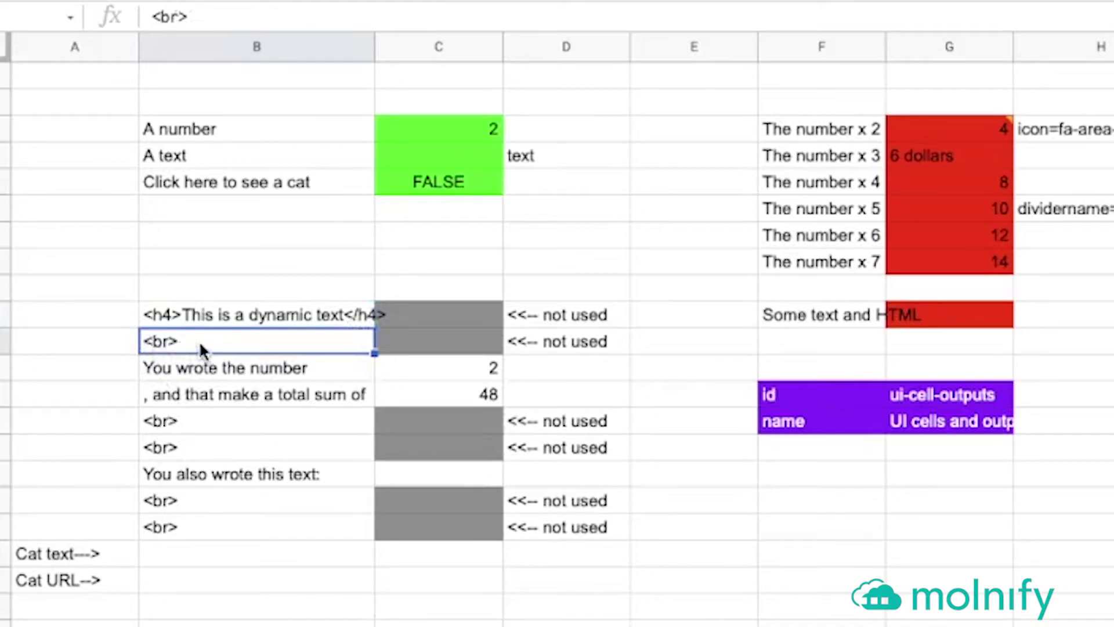
{"action": "left_click", "coordinate": [231, 12]}
{"action": "type", "text": "<br>"}
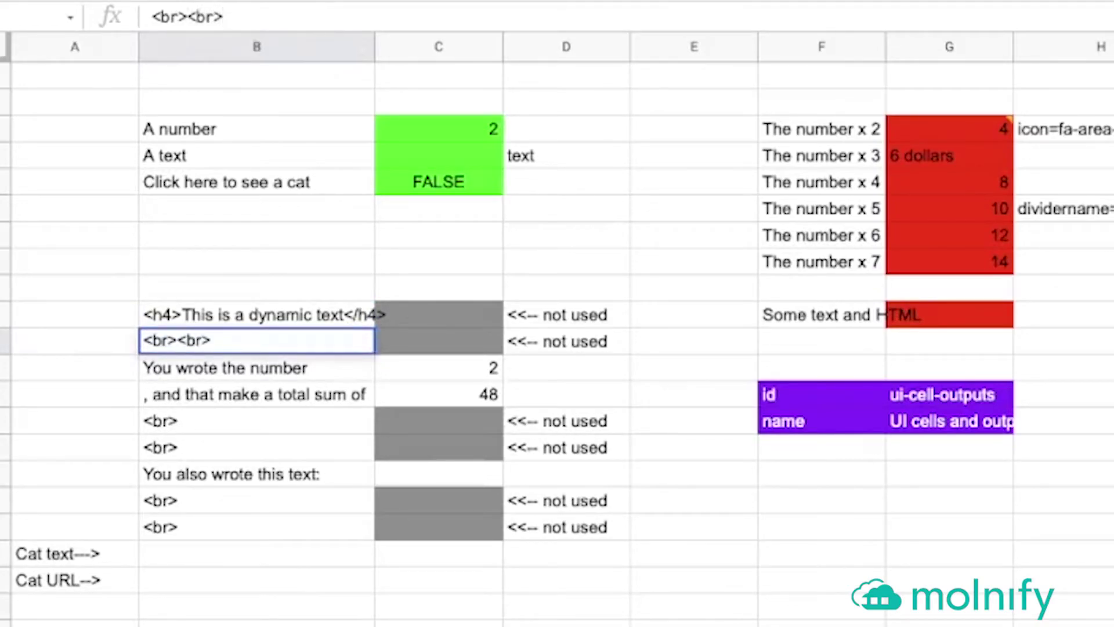
{"action": "key", "text": "Return"}
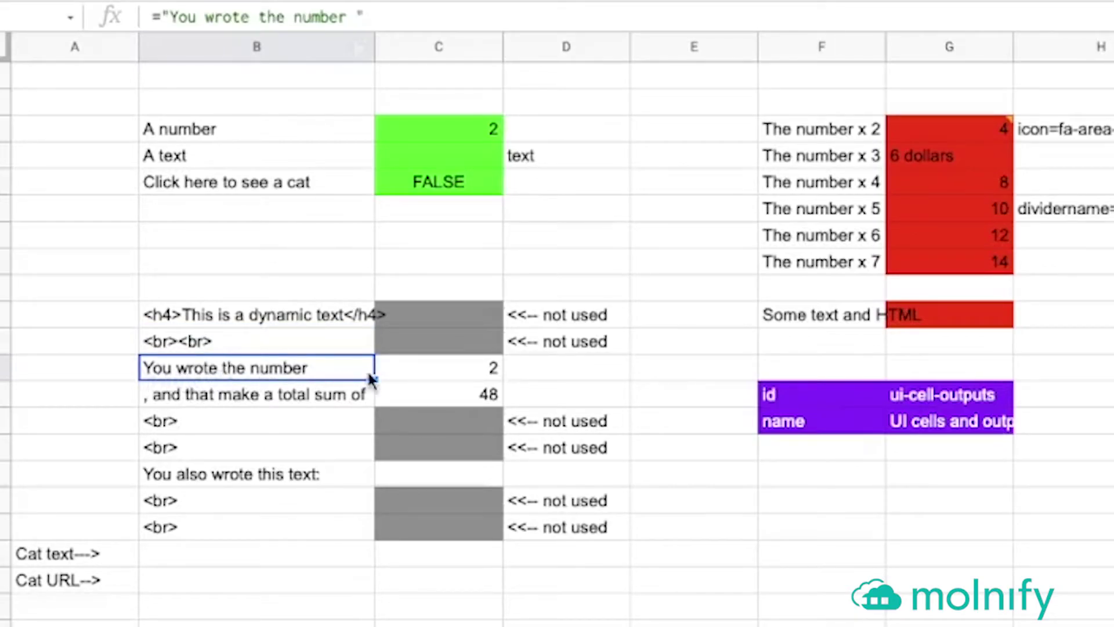
Examine the number reference in C12, the text in B13 and the SUM formula in C13
{"action": "left_click", "coordinate": [442, 378]}
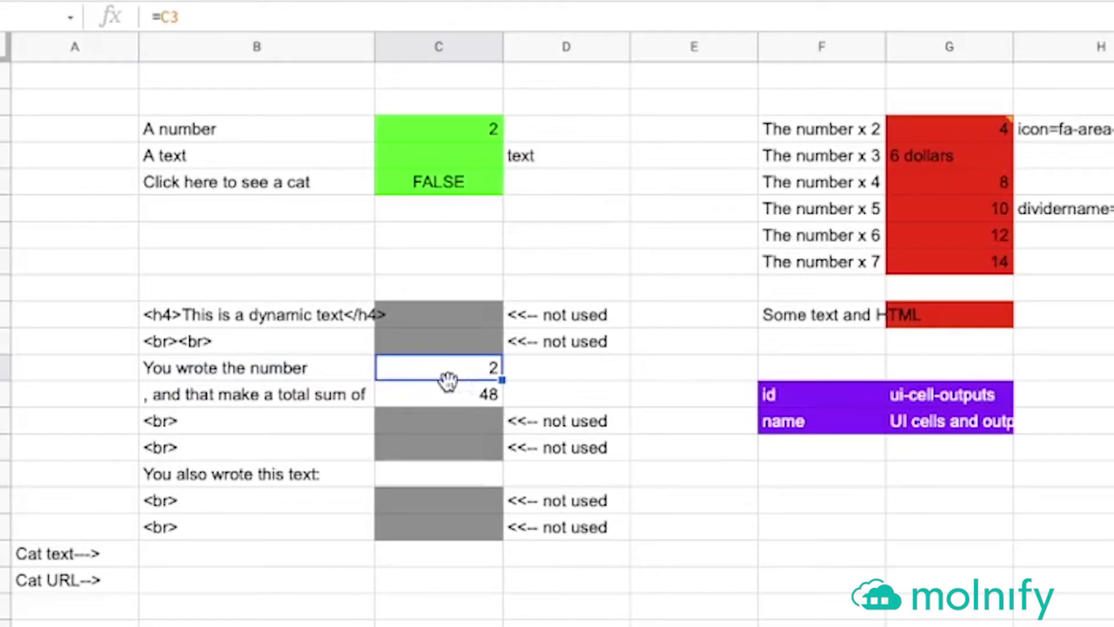
{"action": "key", "text": "Return"}
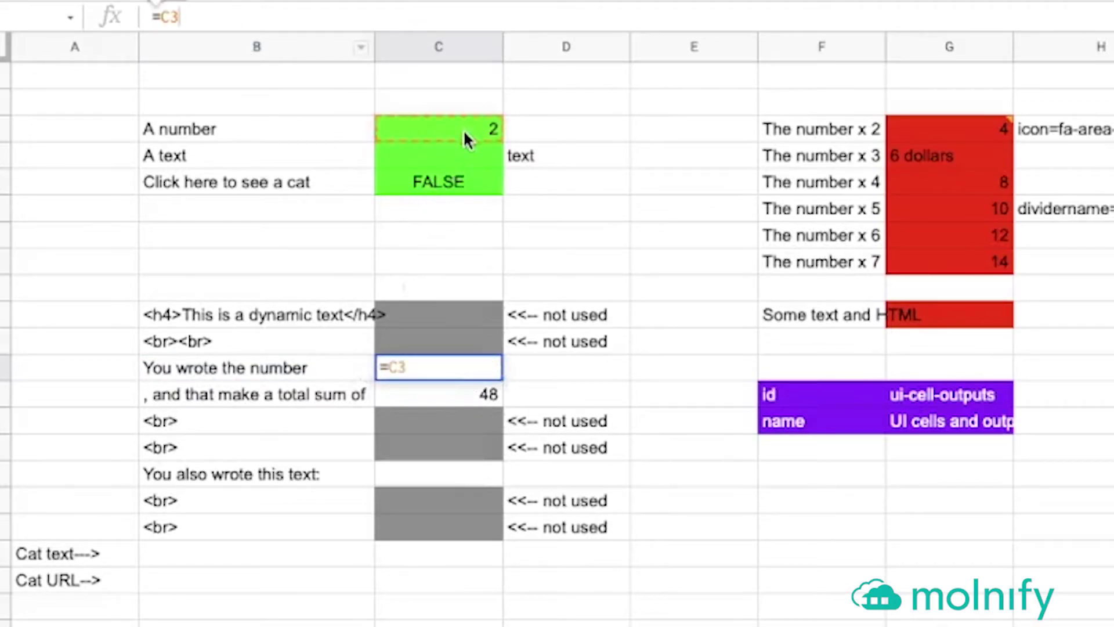
{"action": "key", "text": "Escape"}
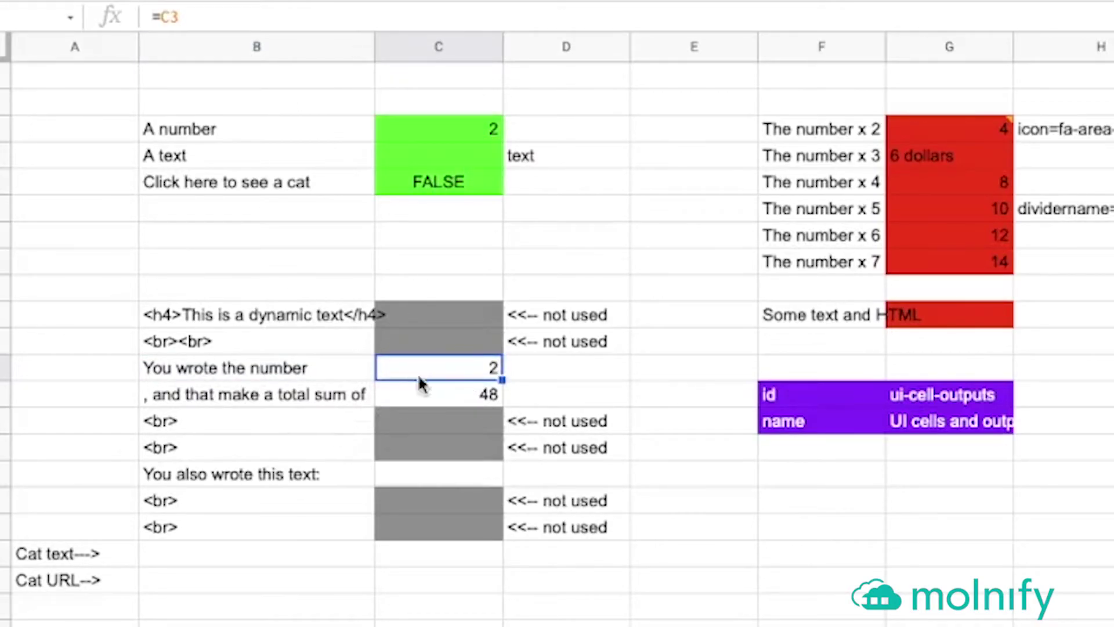
{"action": "left_click", "coordinate": [223, 403]}
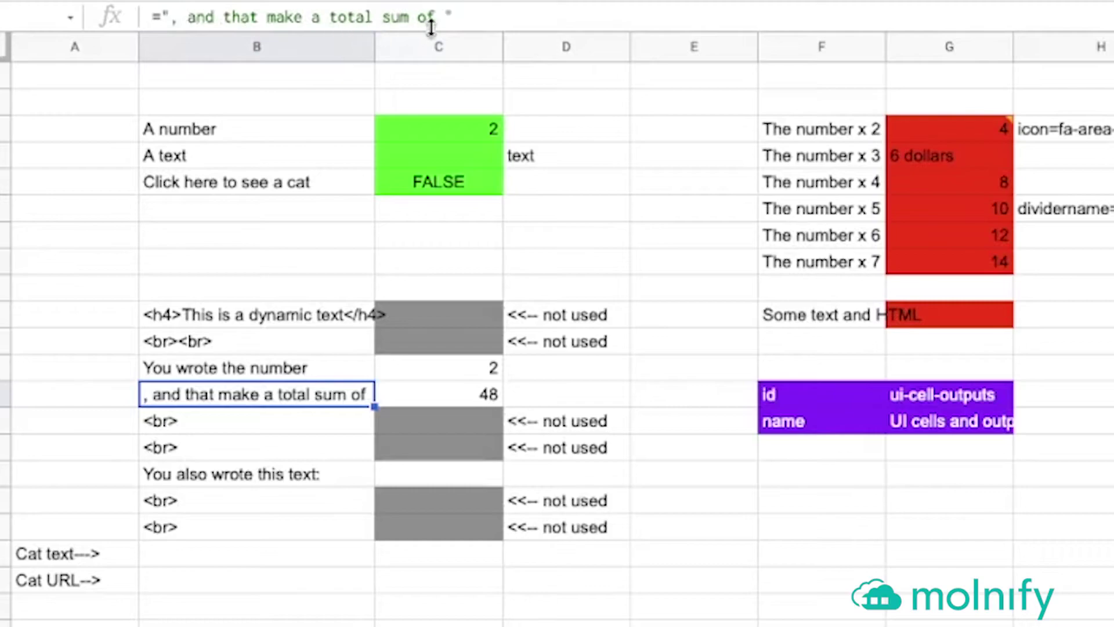
{"action": "key", "text": "Right"}
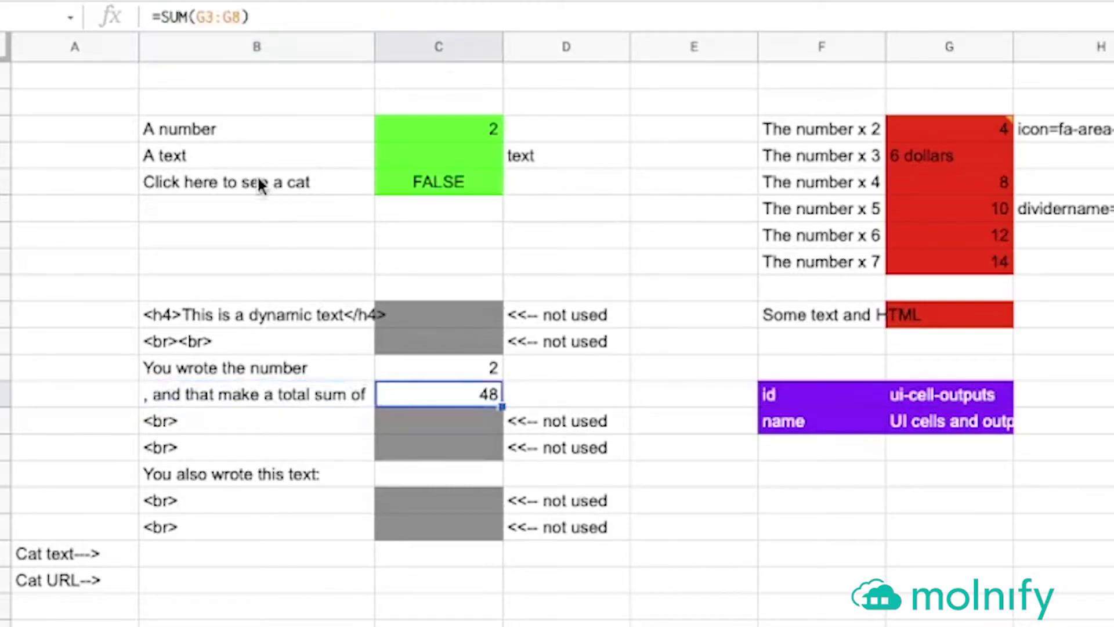
{"action": "left_click", "coordinate": [282, 16]}
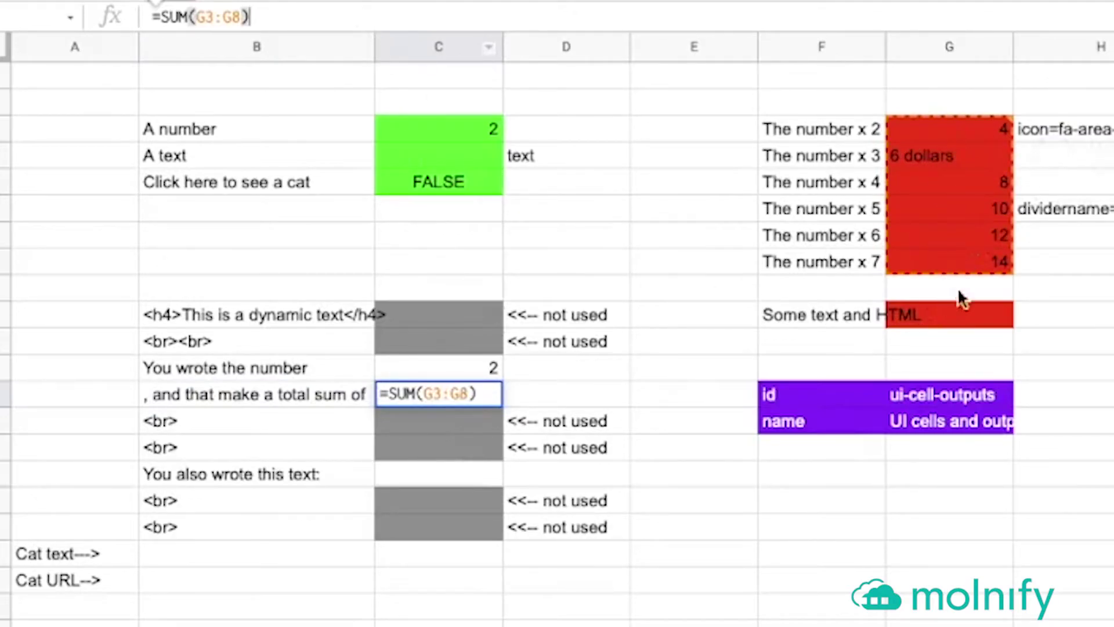
{"action": "key", "text": "Return"}
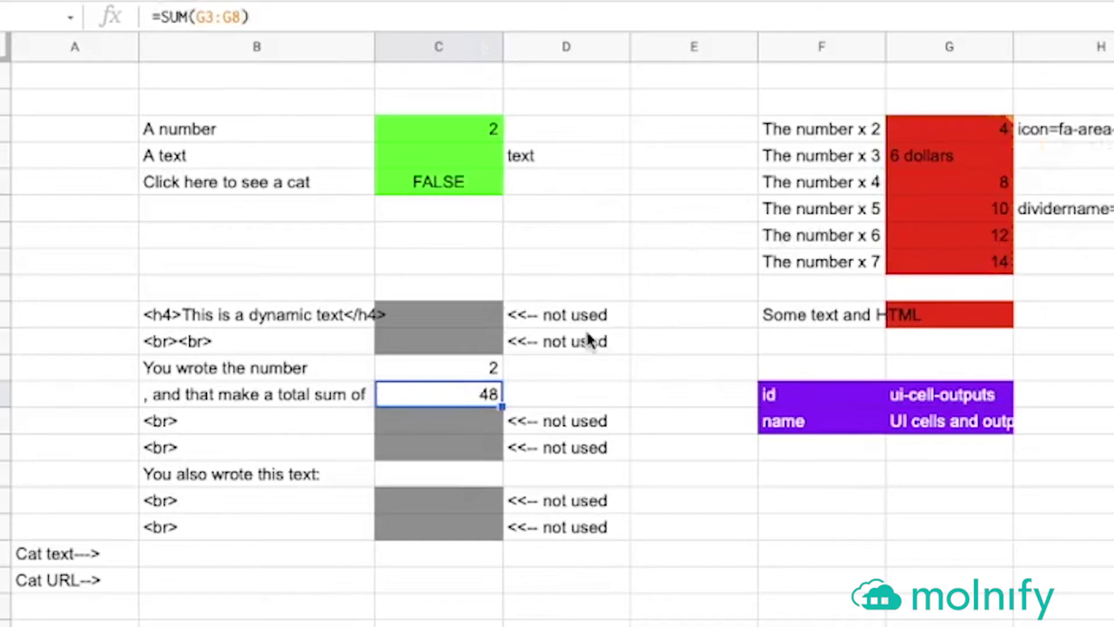
Examine the line breaks in column B, the "You also wrote this text:" cell and the reference beside it in C16
{"action": "left_click", "coordinate": [190, 428]}
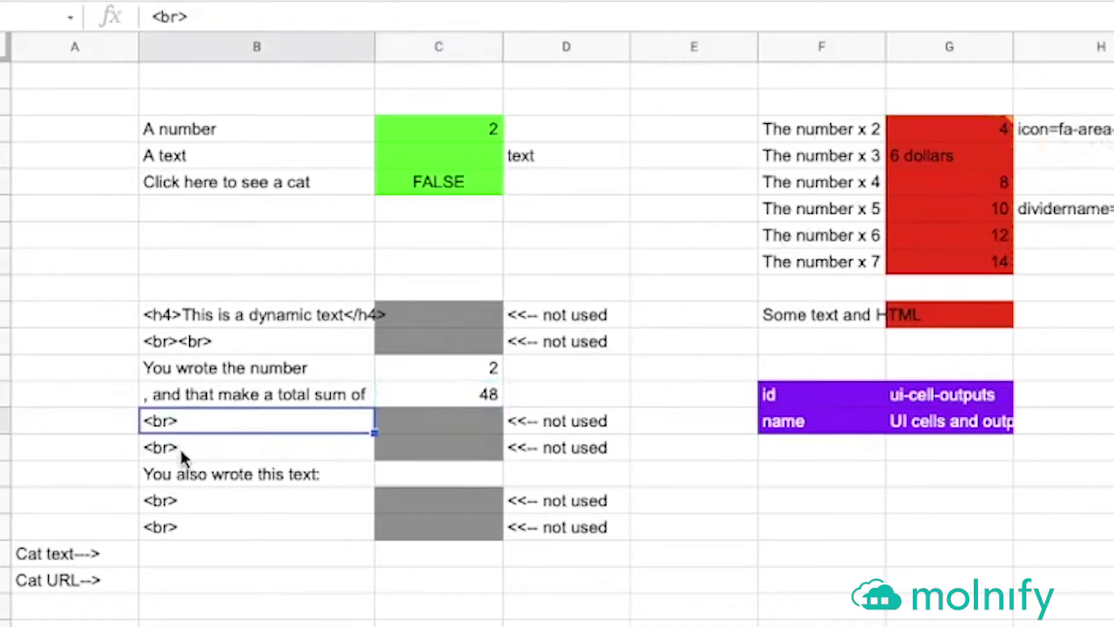
{"action": "left_click", "coordinate": [180, 448]}
{"action": "left_click", "coordinate": [235, 476]}
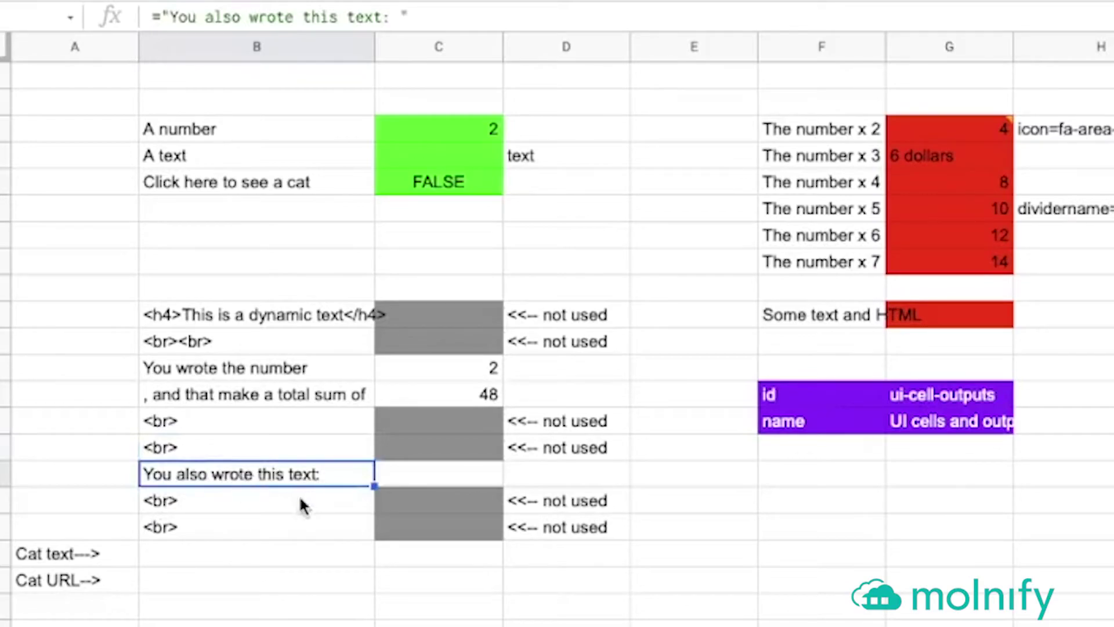
{"action": "left_click", "coordinate": [431, 475]}
{"action": "key", "text": "Return"}
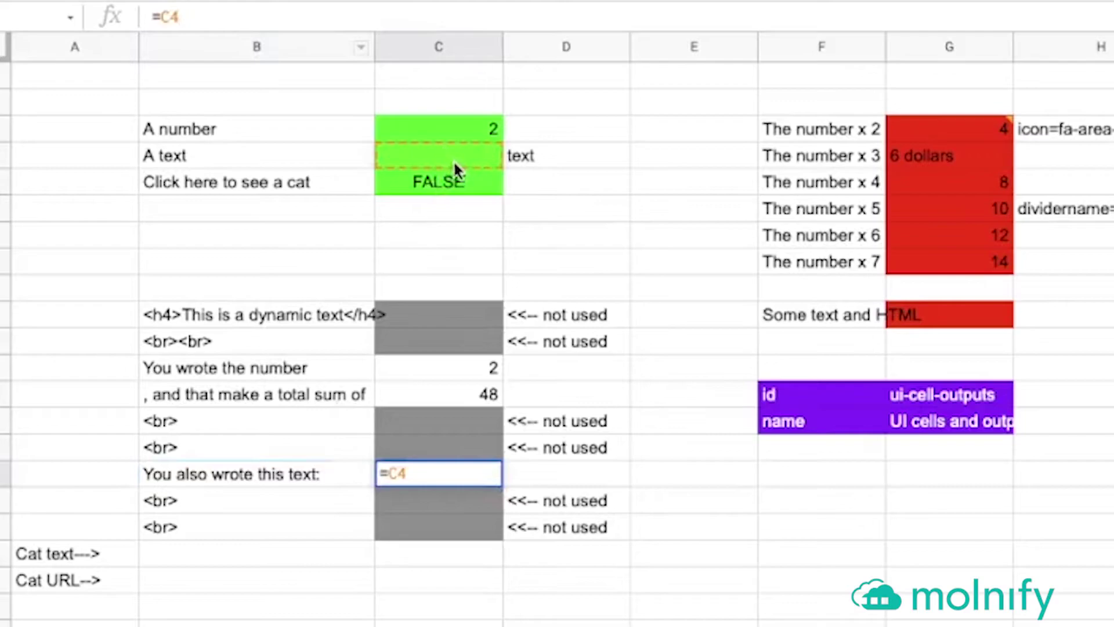
{"action": "key", "text": "Escape"}
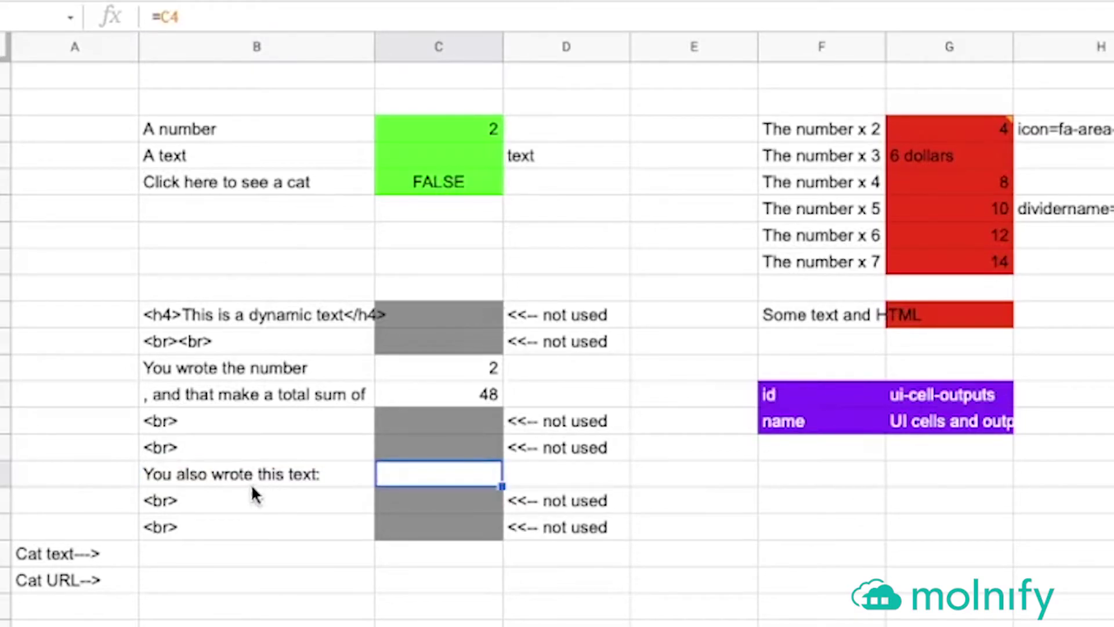
{"action": "left_click", "coordinate": [212, 504]}
{"action": "left_click", "coordinate": [196, 535]}
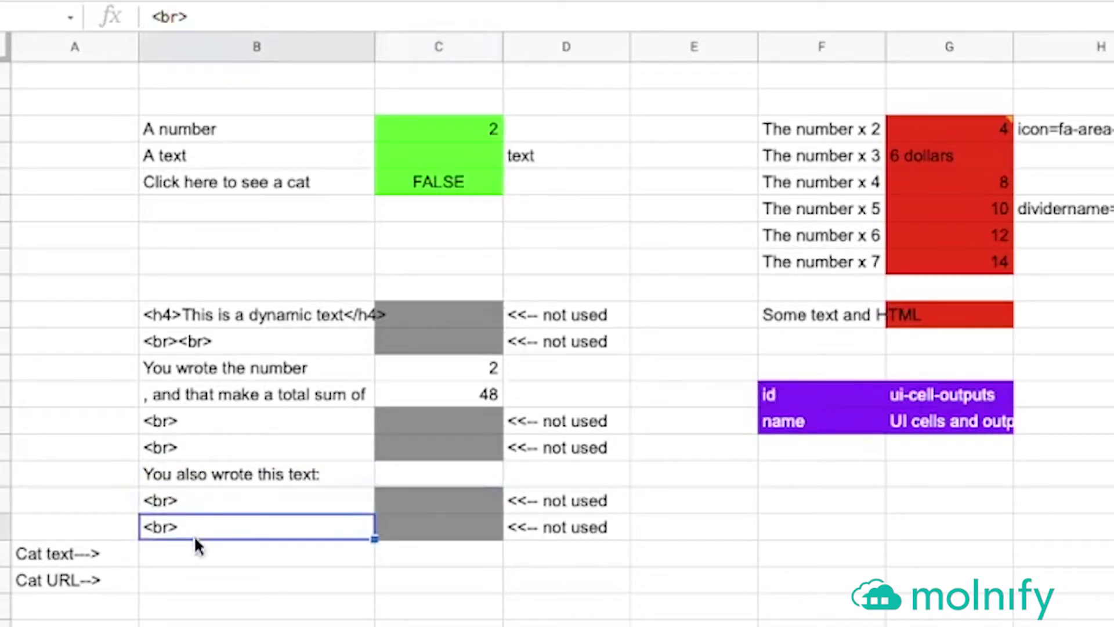
Examine the IF formula behind the cat text in B19, collapsing the function help
{"action": "left_click", "coordinate": [200, 553]}
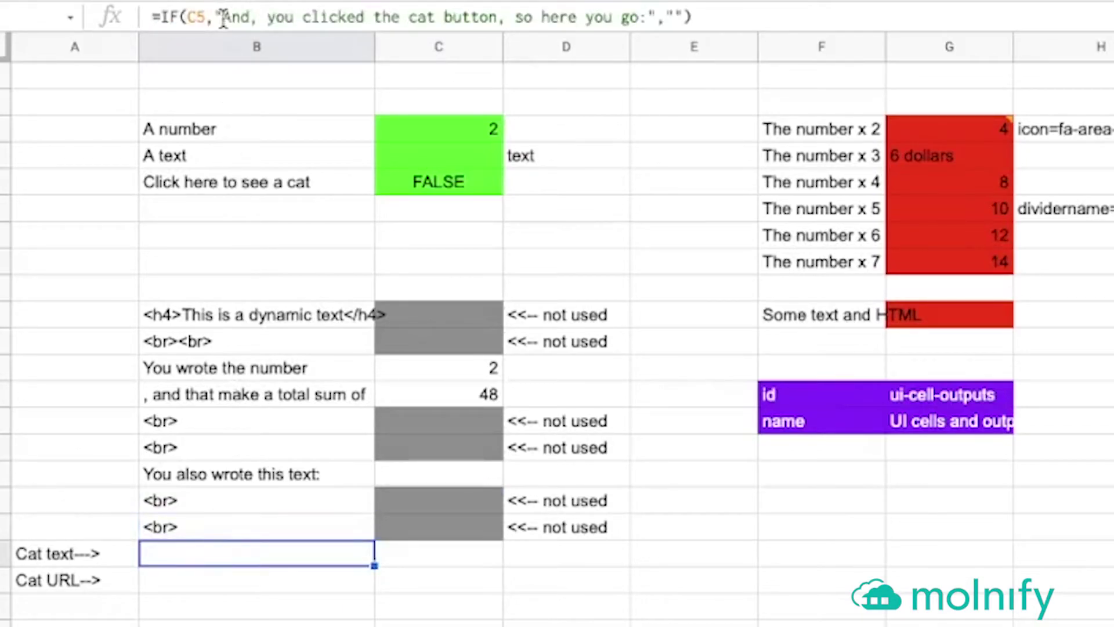
{"action": "left_click", "coordinate": [181, 19]}
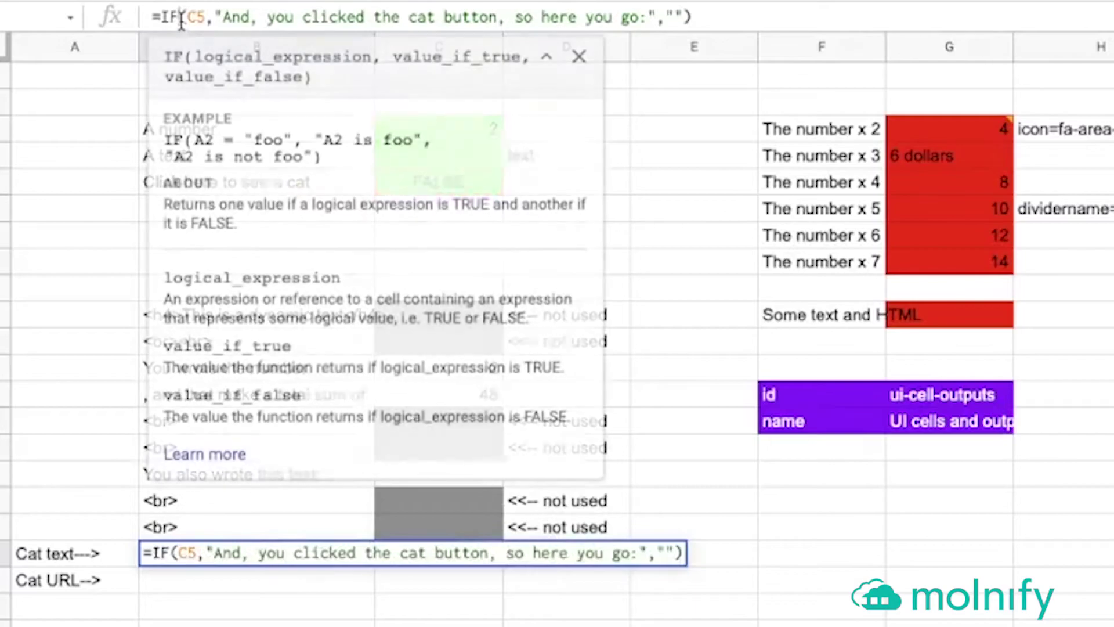
{"action": "left_click", "coordinate": [547, 58]}
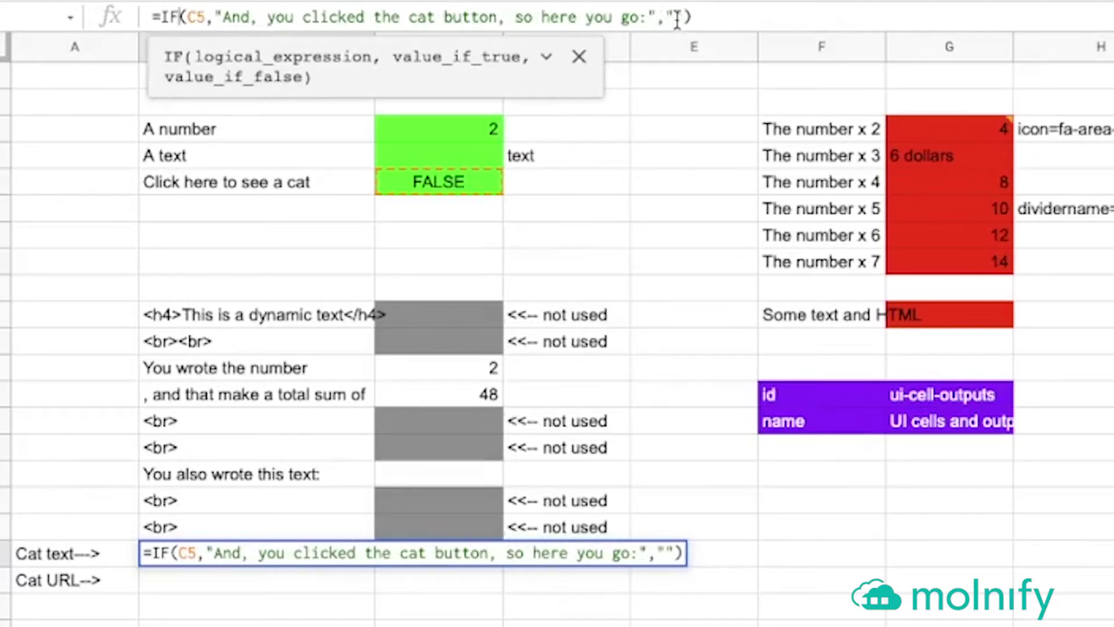
{"action": "key", "text": "Return"}
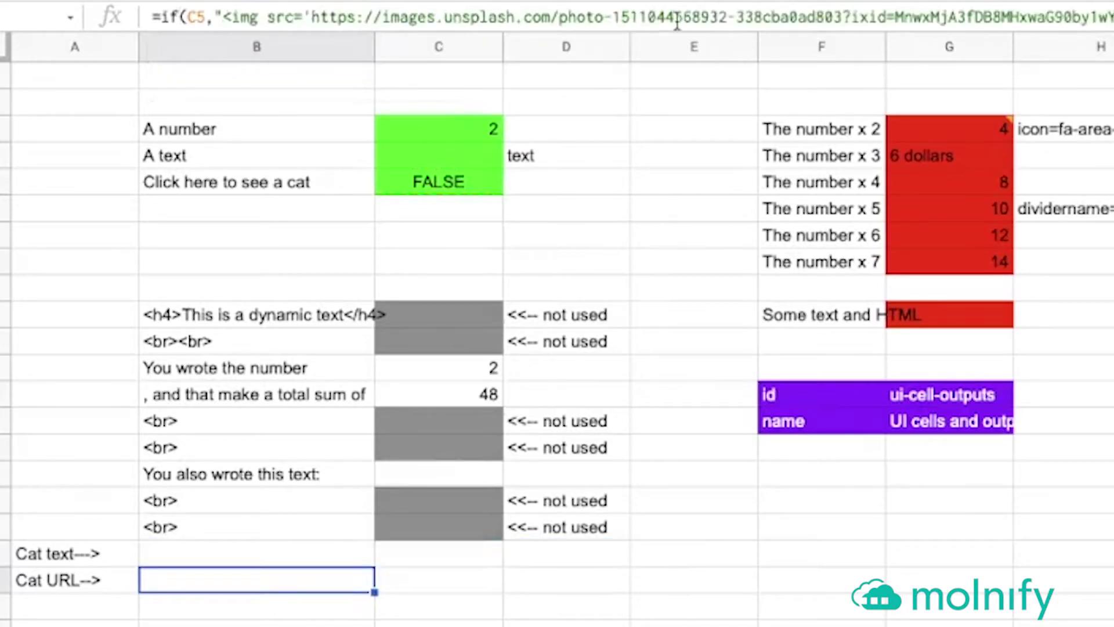
Set the "Click here to see a cat" value in C5 to TRUE and inspect the cat image formula in B20
{"action": "left_click", "coordinate": [432, 191]}
{"action": "type", "text": "true"}
{"action": "key", "text": "Return"}
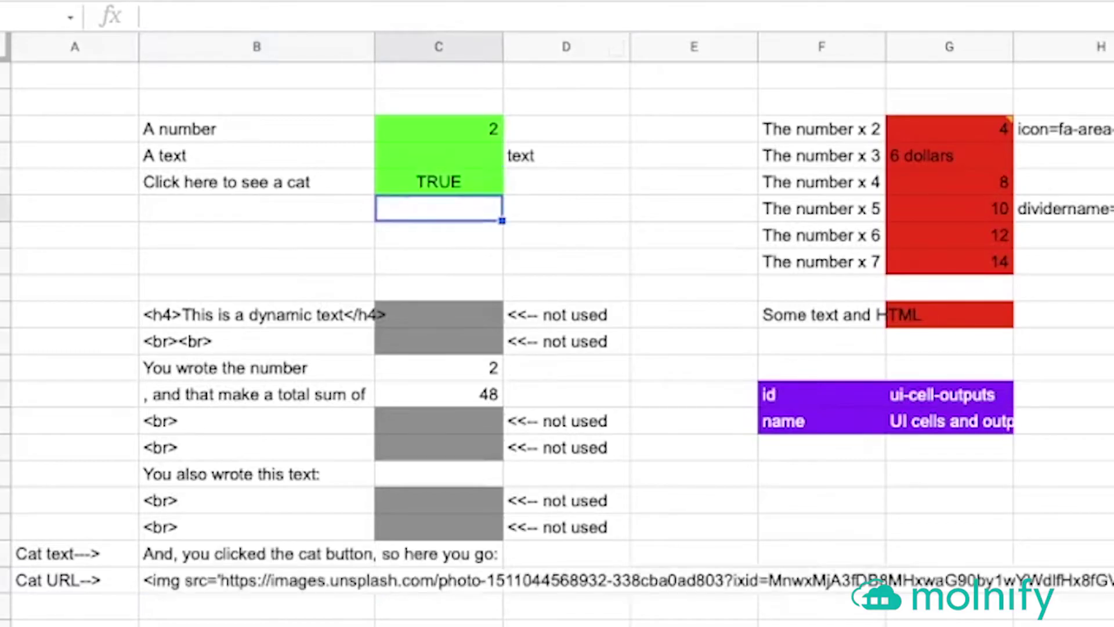
{"action": "left_click", "coordinate": [169, 583]}
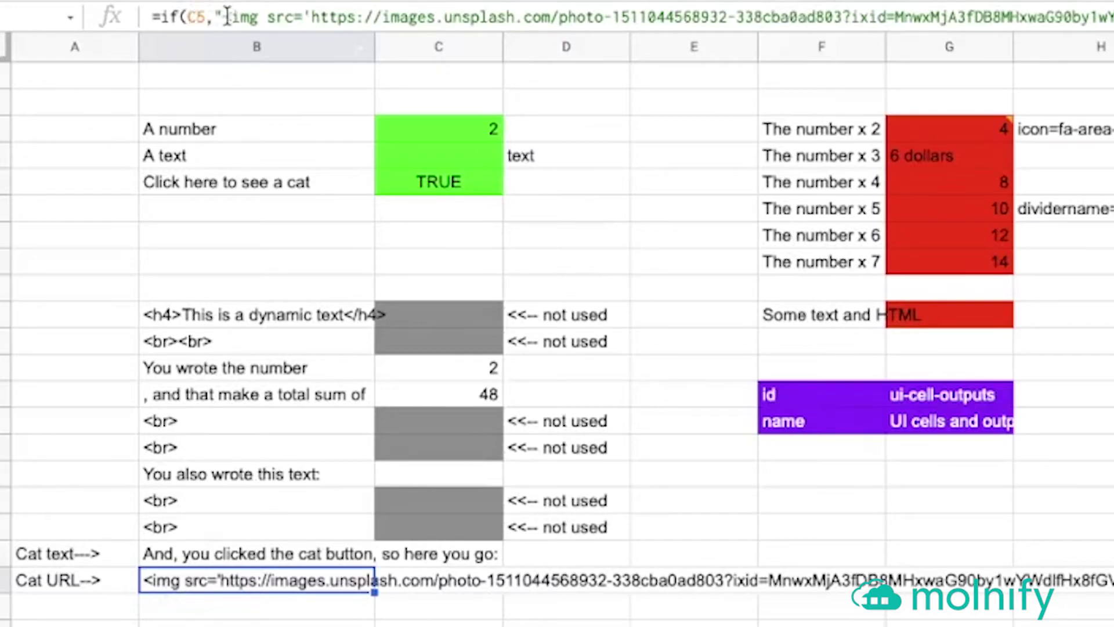
Examine the image tag inside the cat formula in B20 without changing the formula
{"action": "left_click_drag", "start_coordinate": [223, 16], "coordinate": [1112, 16]}
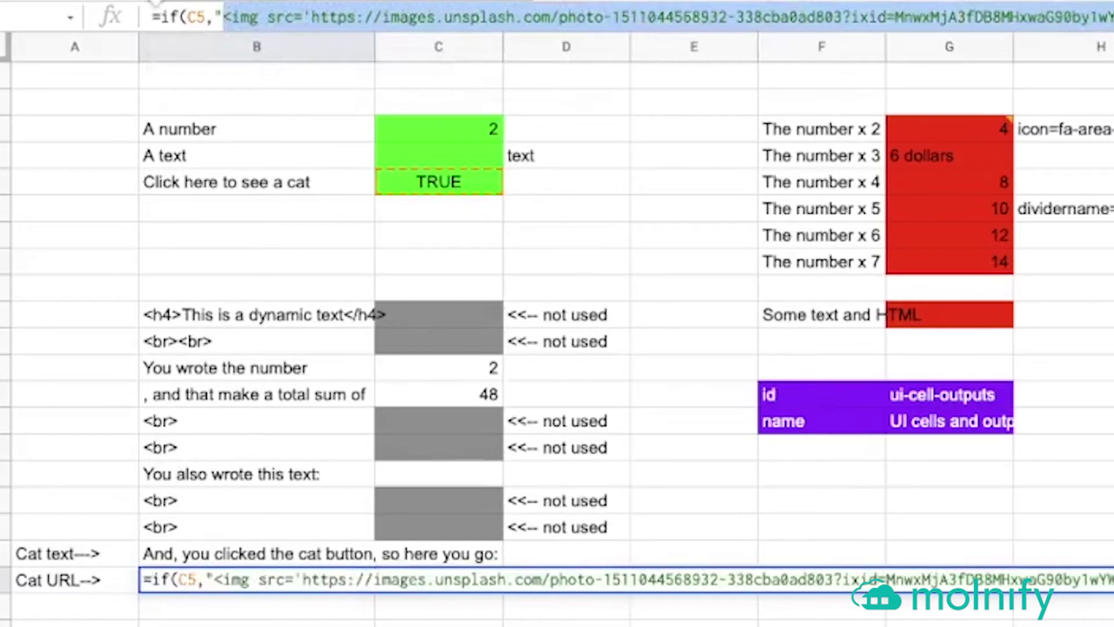
{"action": "key", "text": "Escape"}
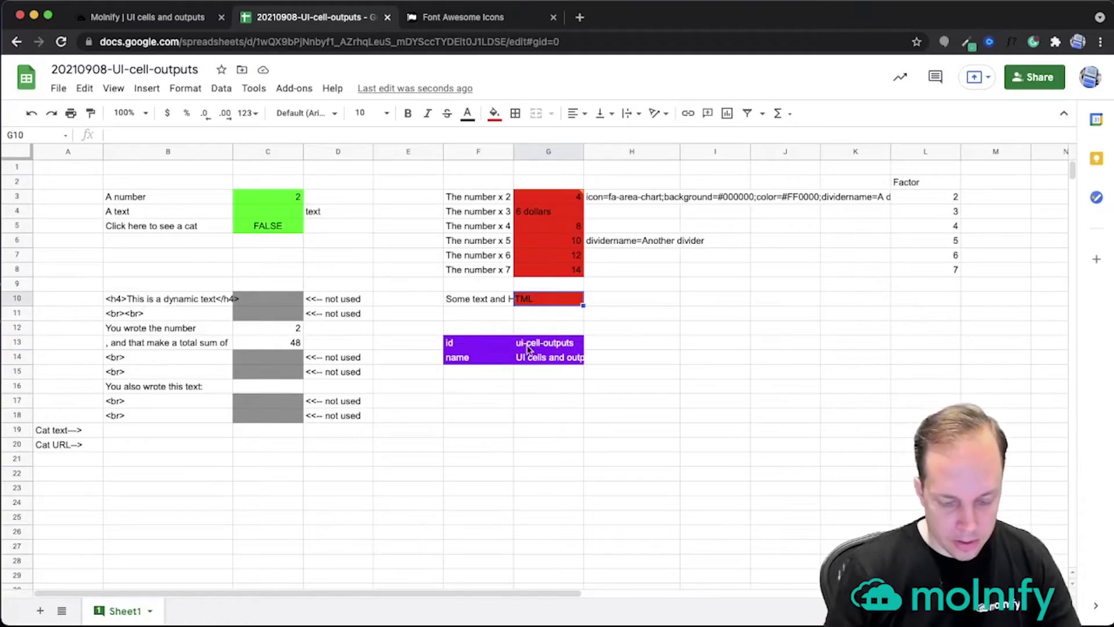
Start a CONCATENATE formula in G10 that joins cells B10, B11, B12, C12 and B13
{"action": "type", "text": "=conca"}
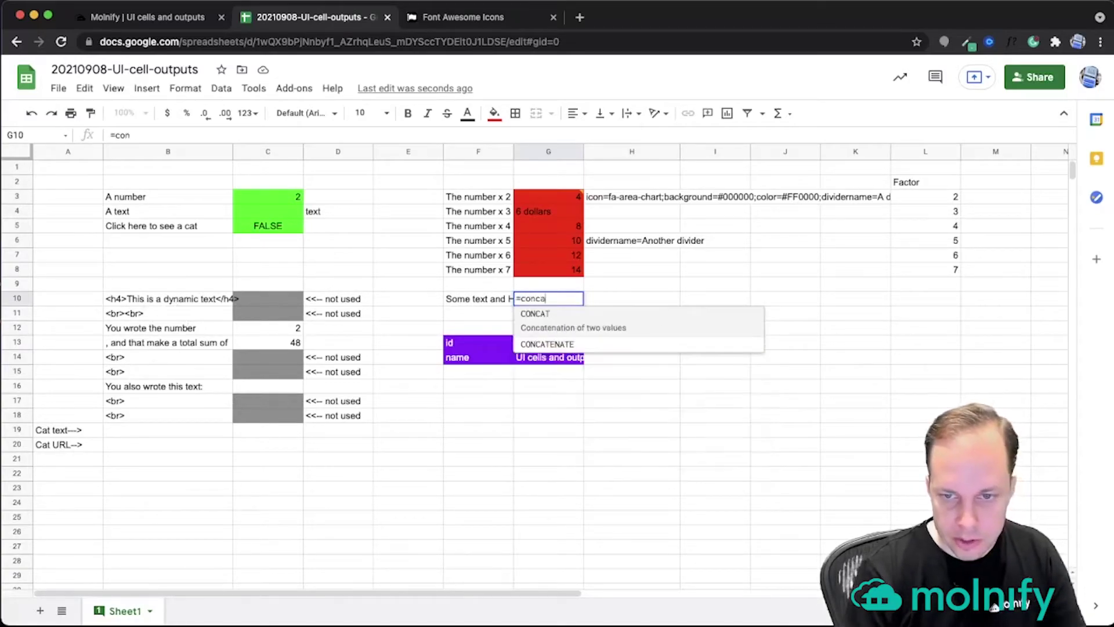
{"action": "key", "text": "Tab"}
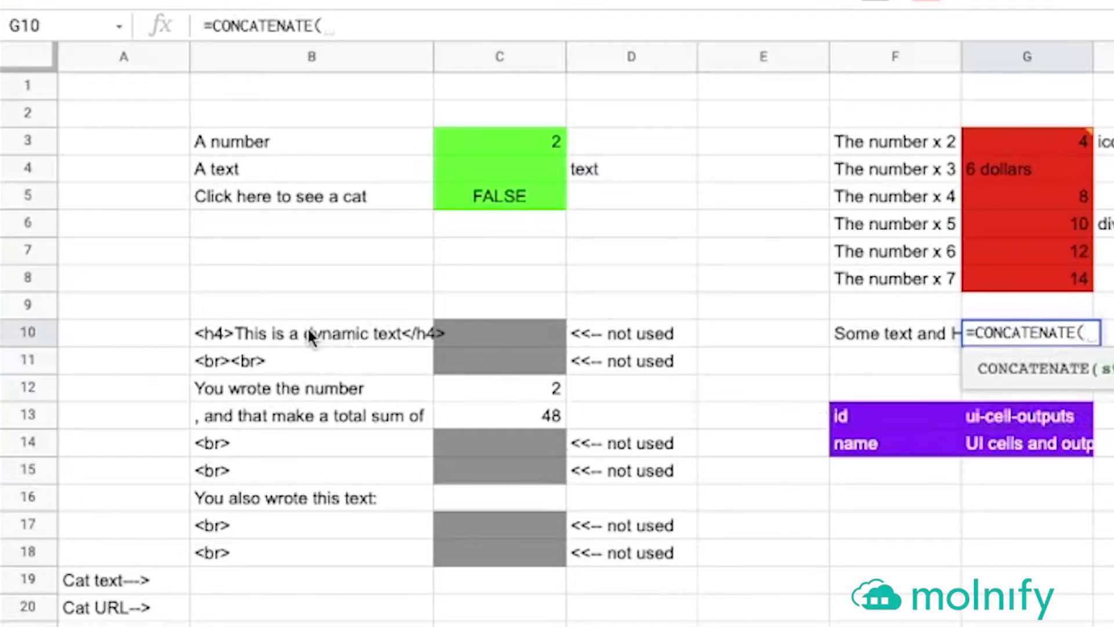
{"action": "left_click", "coordinate": [309, 333]}
{"action": "type", "text": ","}
{"action": "left_click", "coordinate": [307, 361]}
{"action": "type", "text": ","}
{"action": "left_click", "coordinate": [316, 388]}
{"action": "type", "text": ","}
{"action": "left_click", "coordinate": [495, 389]}
{"action": "type", "text": ",B11"}
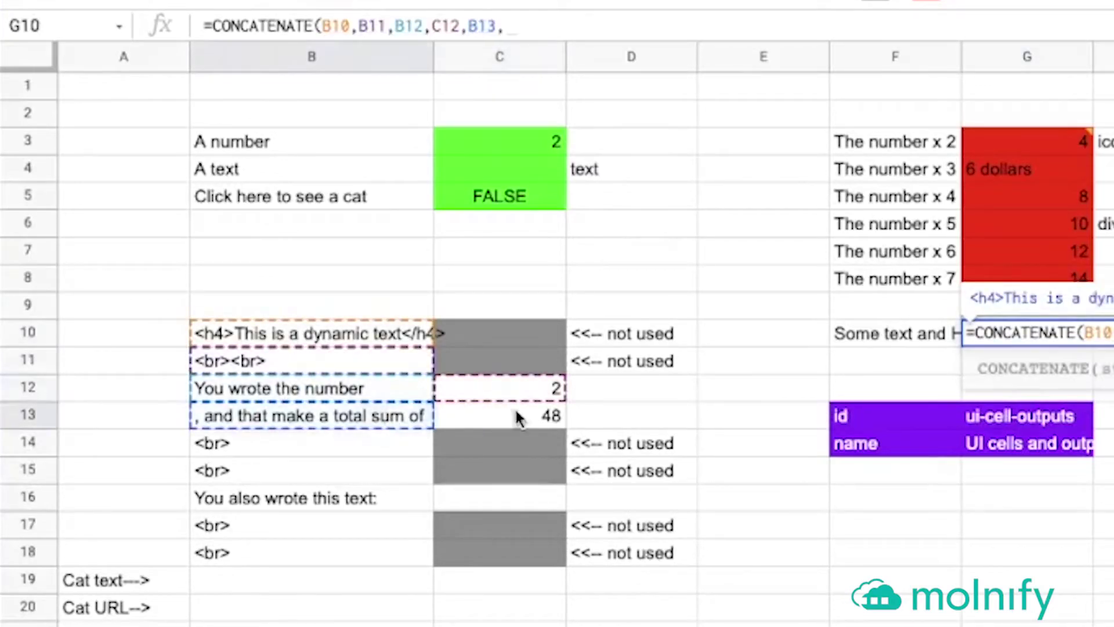
Complete the CONCATENATE formula in G10 with cells C13, B14, B15, B16, C16, B17, B18, B19 and B20
{"action": "type", "text": ","}
{"action": "left_click", "coordinate": [500, 416]}
{"action": "type", "text": ","}
{"action": "left_click", "coordinate": [356, 444]}
{"action": "type", "text": ","}
{"action": "left_click", "coordinate": [353, 472]}
{"action": "type", "text": ","}
{"action": "left_click", "coordinate": [357, 499]}
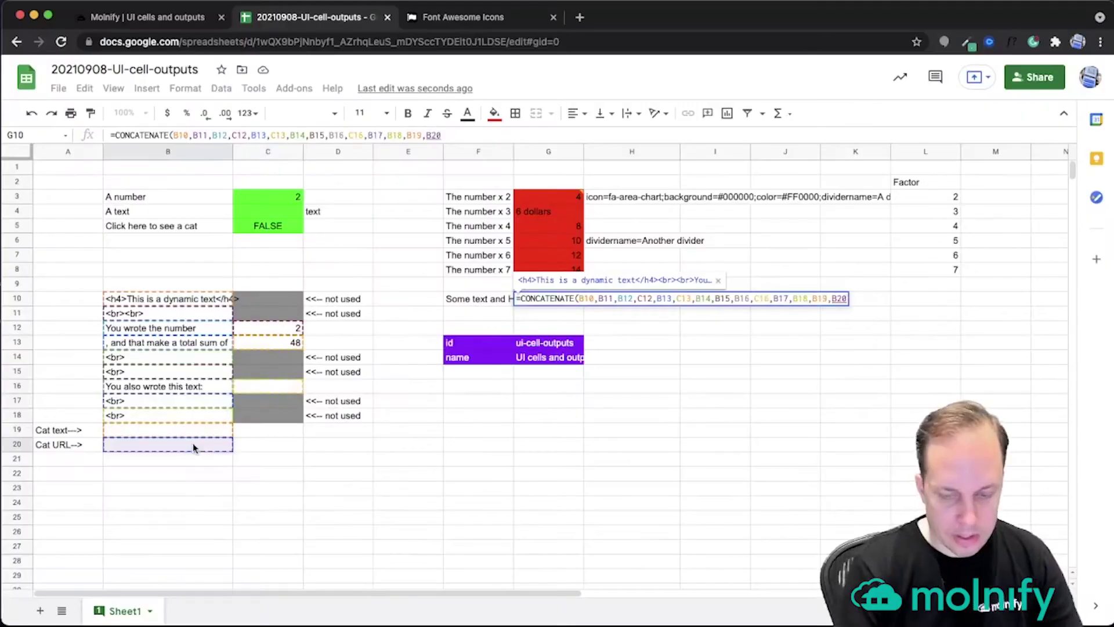
{"action": "key", "text": "Return"}
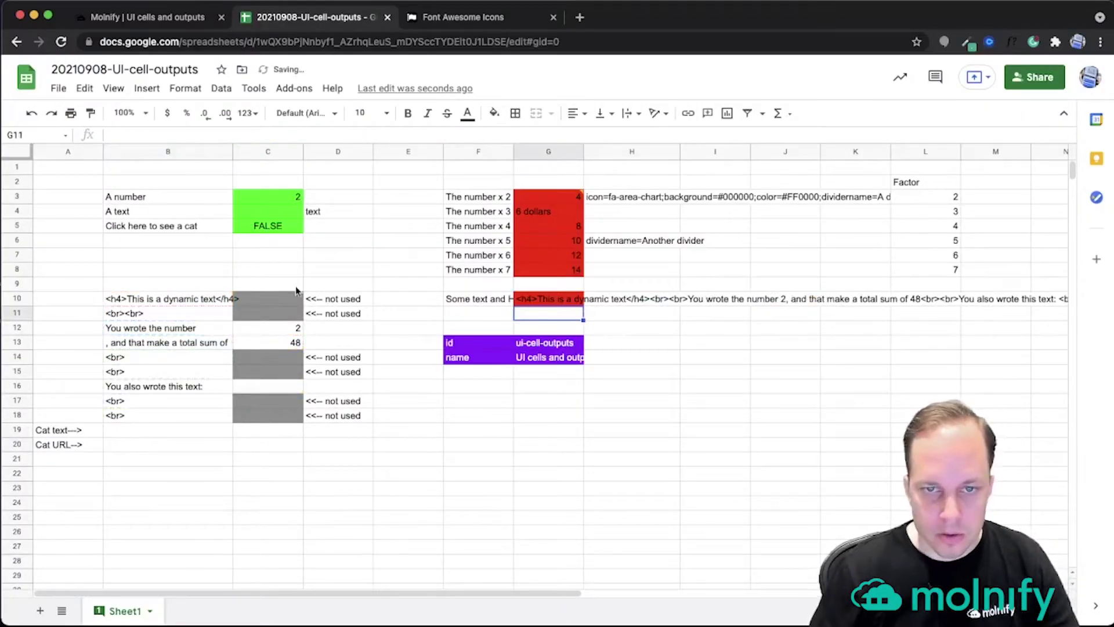
Switch to the Molnify app, update it from the Google Sheet and view the "Some text and HTML" output
{"action": "left_click", "coordinate": [149, 20]}
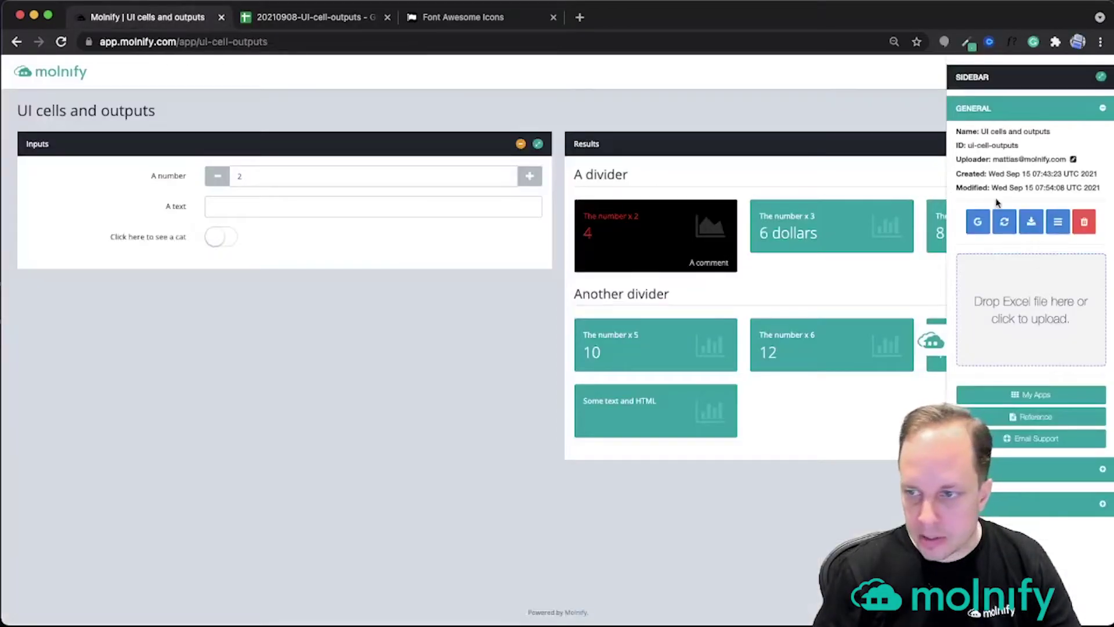
{"action": "left_click", "coordinate": [279, 17]}
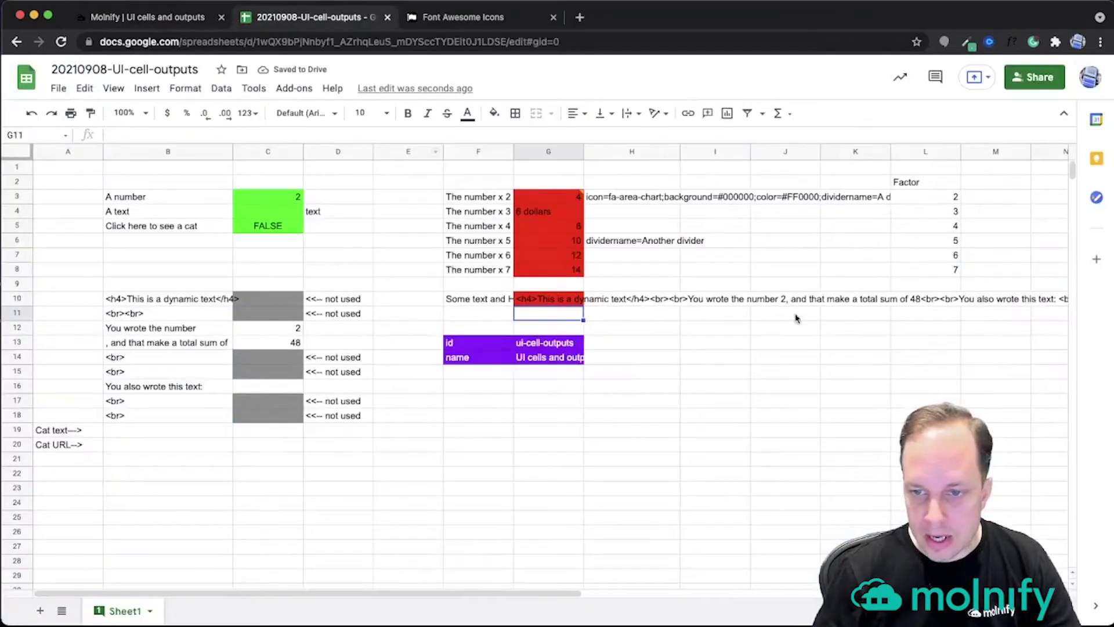
{"action": "left_click", "coordinate": [609, 300]}
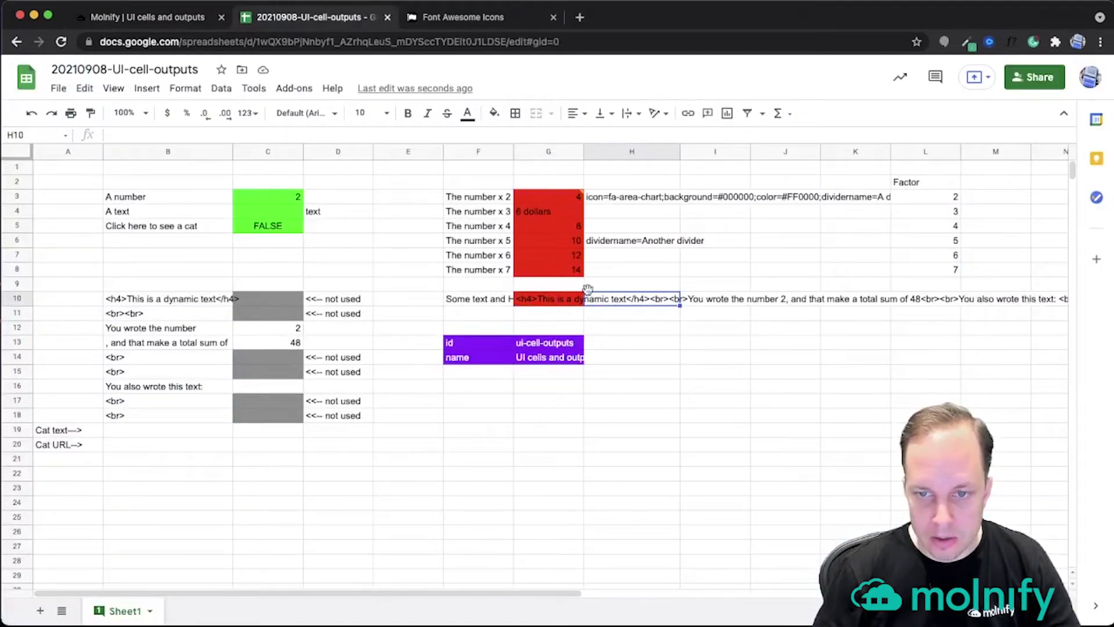
{"action": "left_click", "coordinate": [177, 20]}
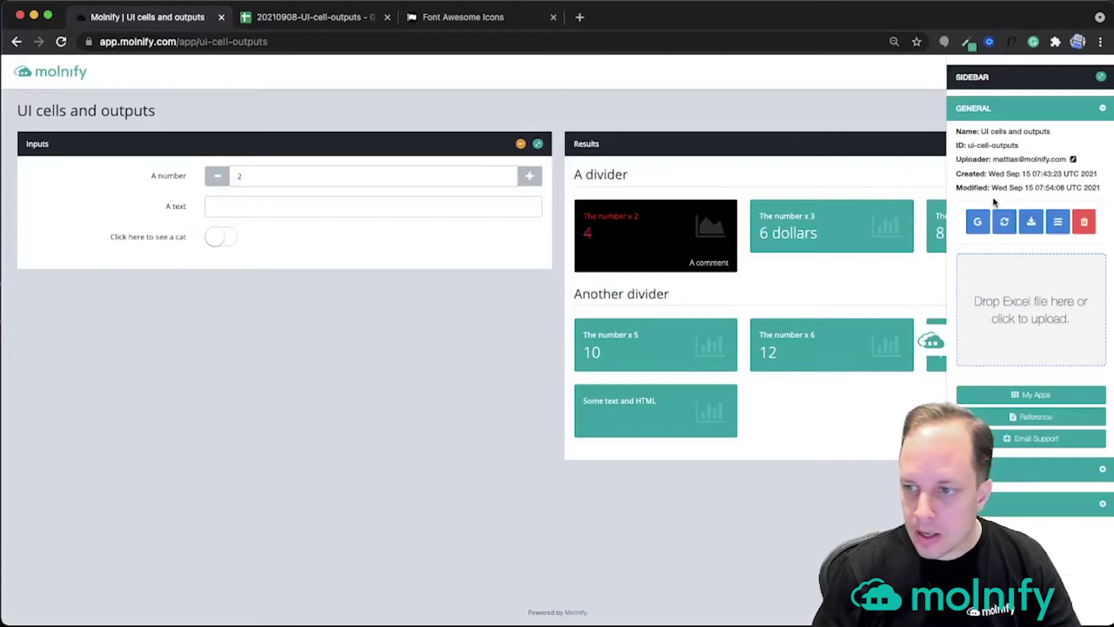
{"action": "left_click", "coordinate": [1005, 223]}
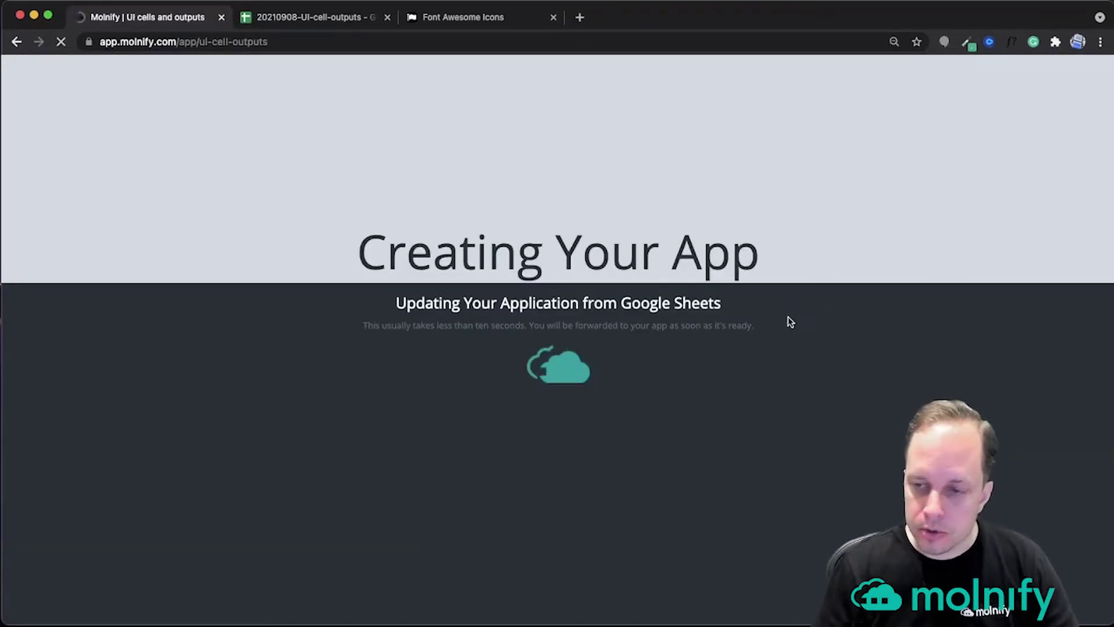
{"action": "scroll", "coordinate": [726, 428], "scroll_direction": "down", "scroll_amount": 2}
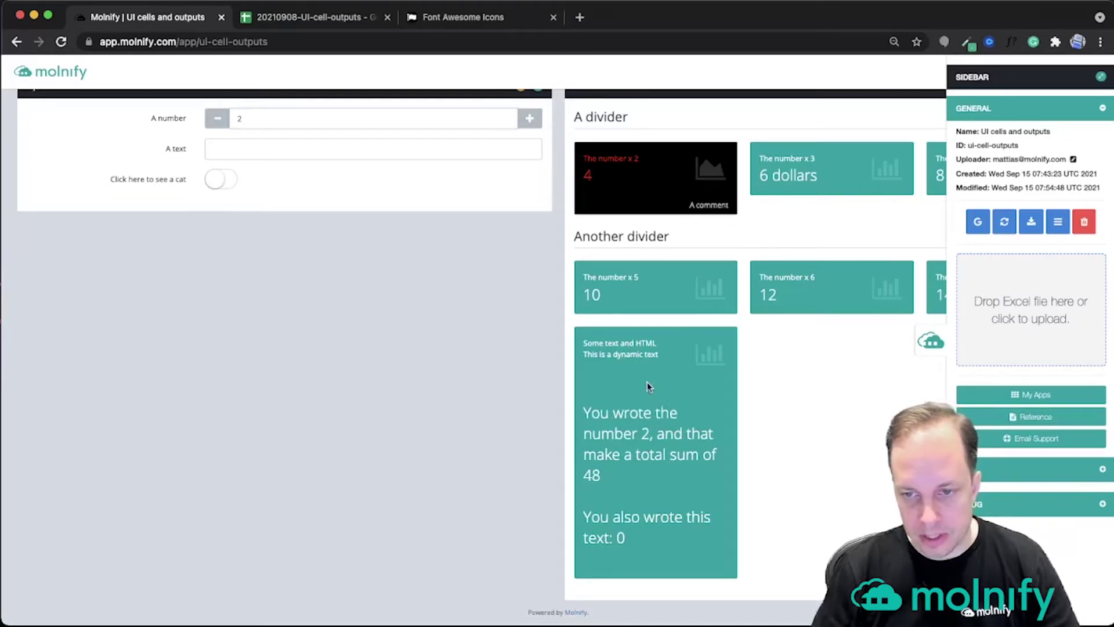
Test the dynamic text by entering "asdasdasd" as the text input and raising the number to 6
{"action": "left_click", "coordinate": [303, 152]}
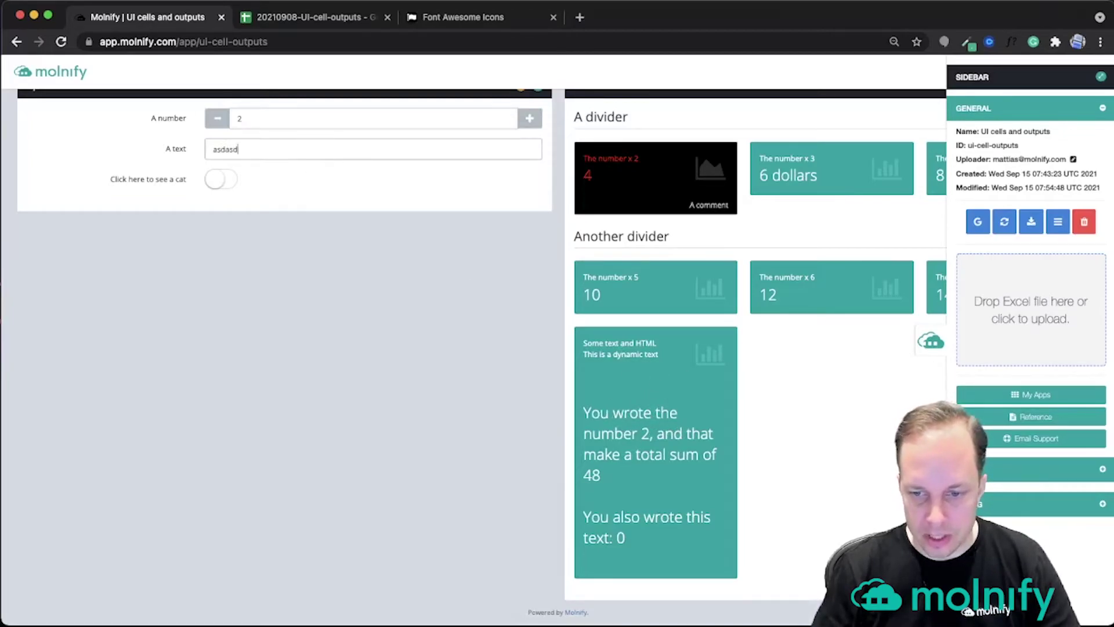
{"action": "key", "text": "Return"}
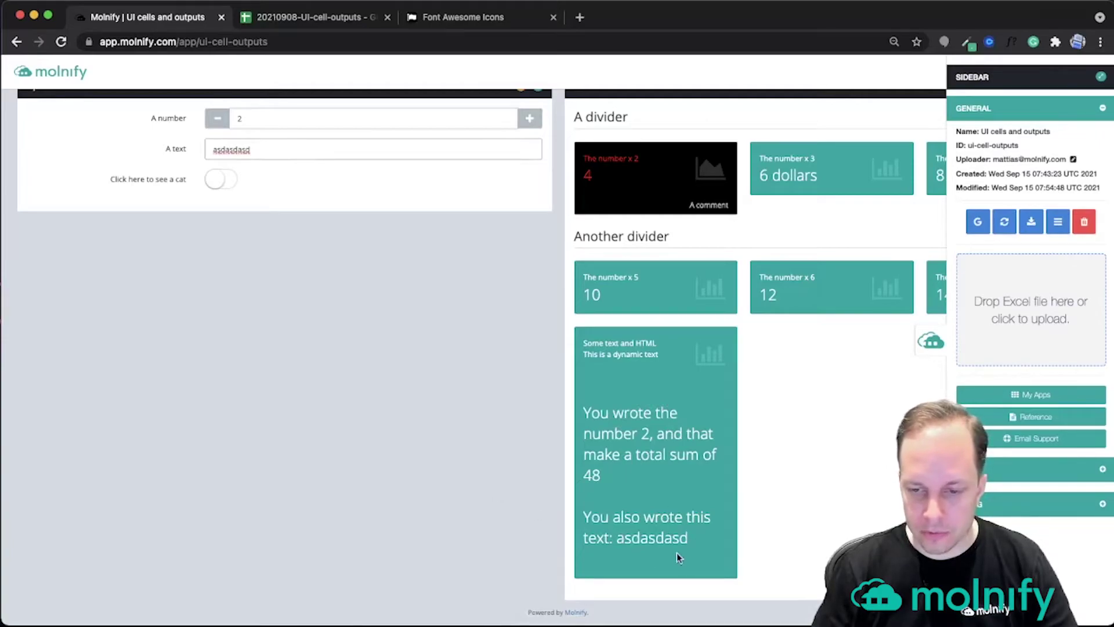
{"action": "left_click", "coordinate": [528, 119]}
{"action": "left_click", "coordinate": [529, 119]}
{"action": "left_click", "coordinate": [529, 119]}
{"action": "left_click", "coordinate": [529, 119]}
{"action": "left_click", "coordinate": [263, 149]}
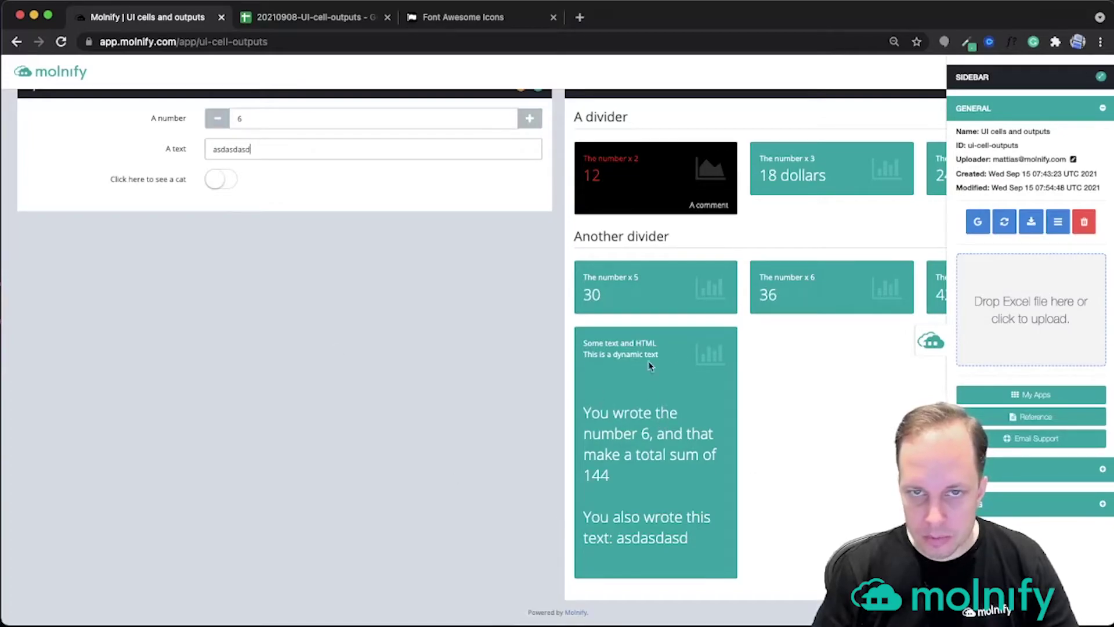
Enter the option html in H10 of the Google Sheet and update the Molnify app from it
{"action": "left_click", "coordinate": [318, 19]}
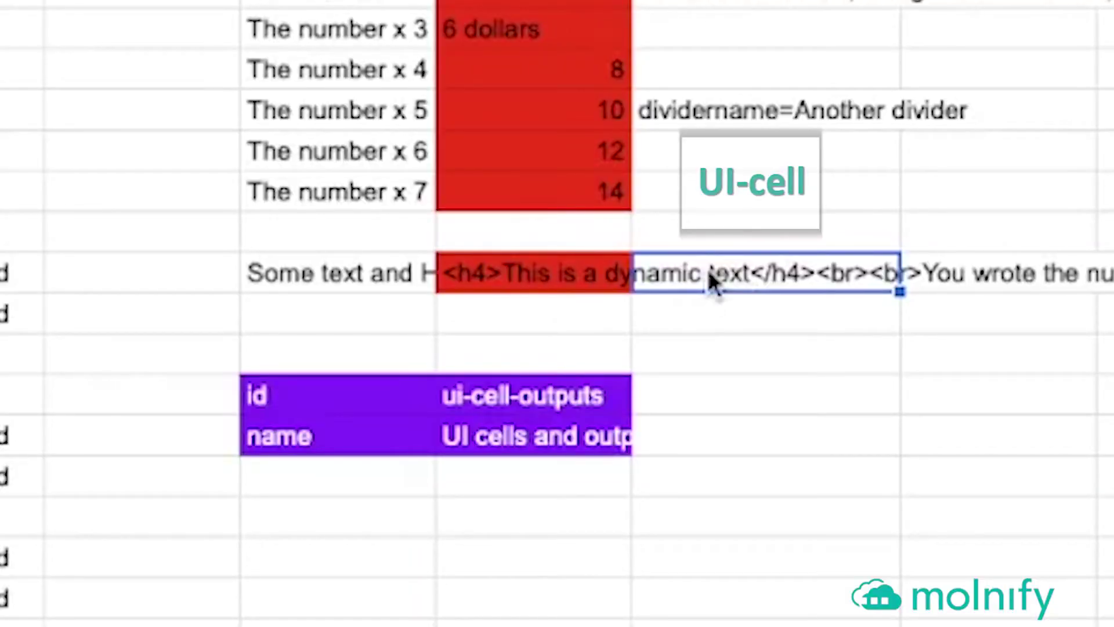
{"action": "type", "text": "html"}
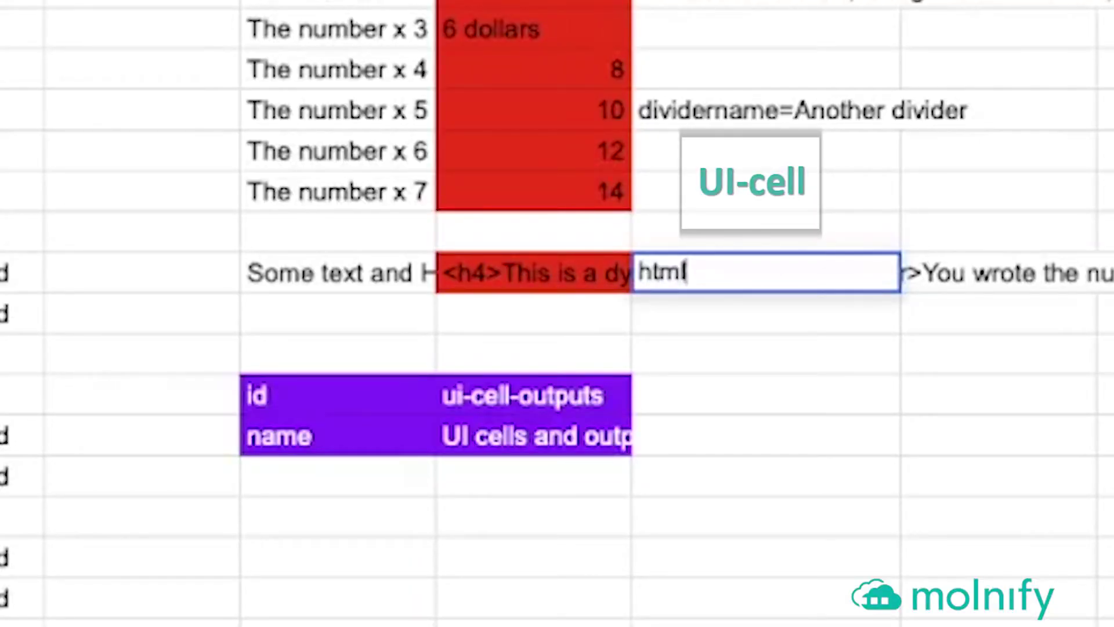
{"action": "key", "text": "Return"}
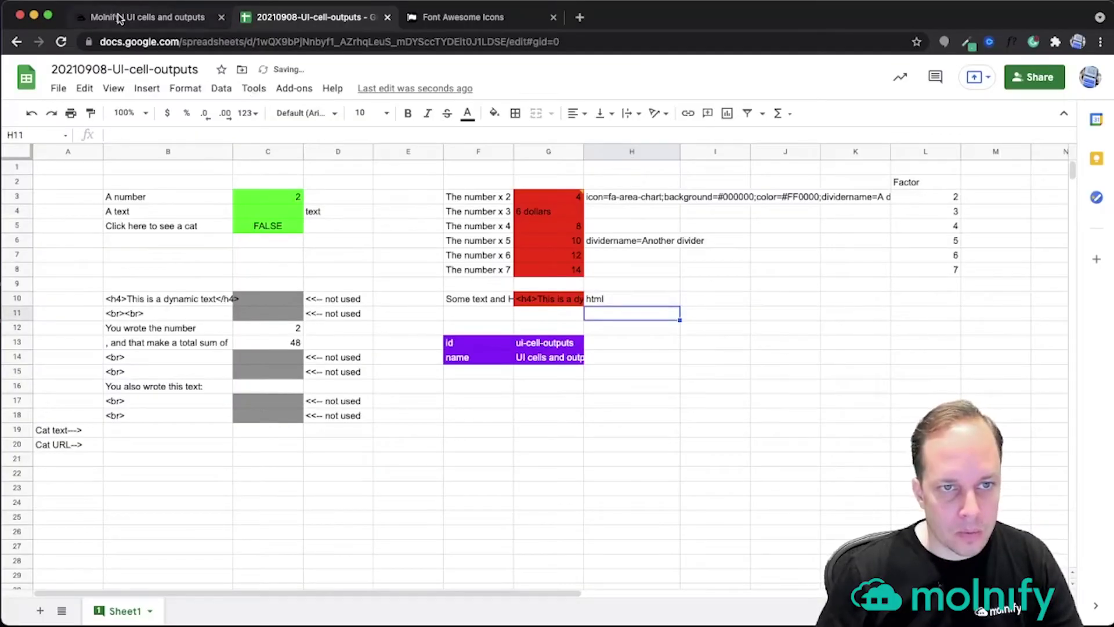
{"action": "left_click", "coordinate": [119, 20]}
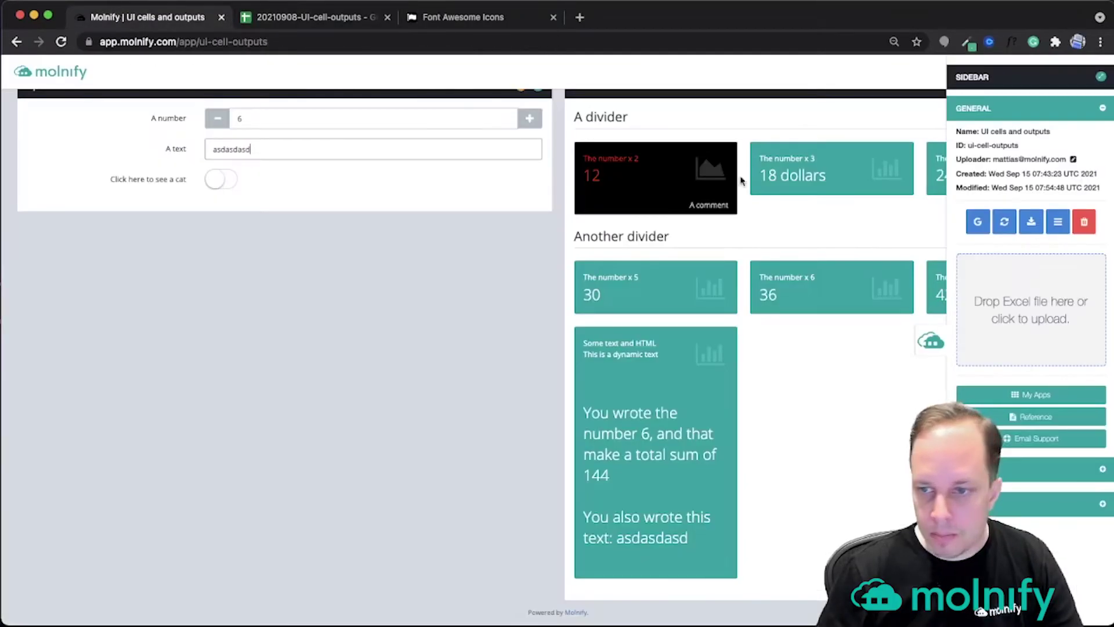
{"action": "left_click", "coordinate": [1004, 224]}
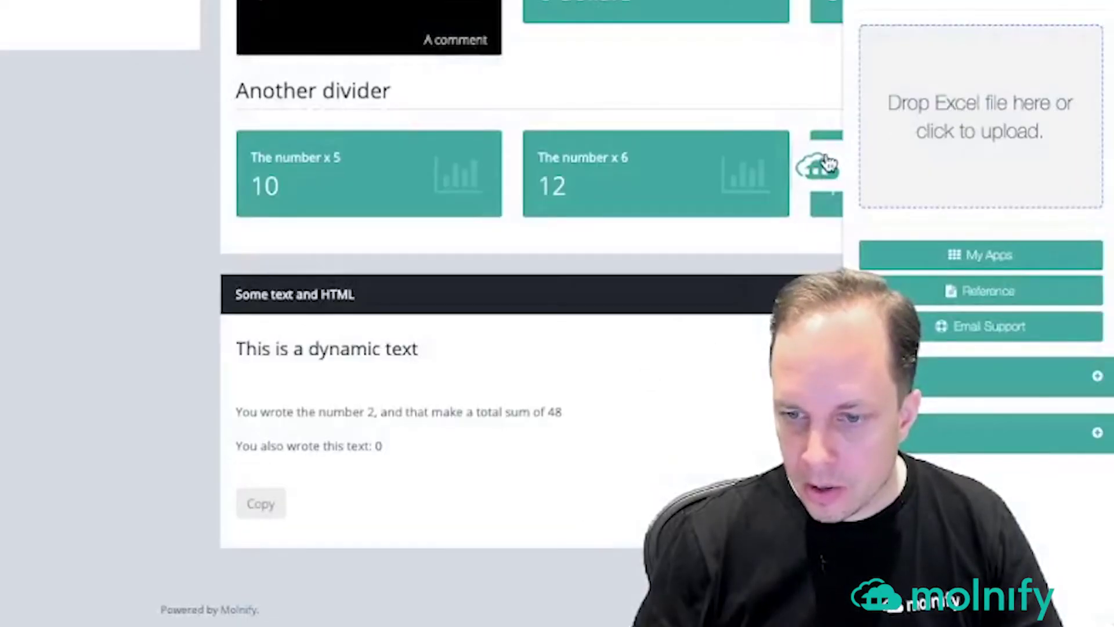
Hide the app's sidebar and examine the "This is a dynamic text" heading in the HTML output
{"action": "left_click", "coordinate": [828, 163]}
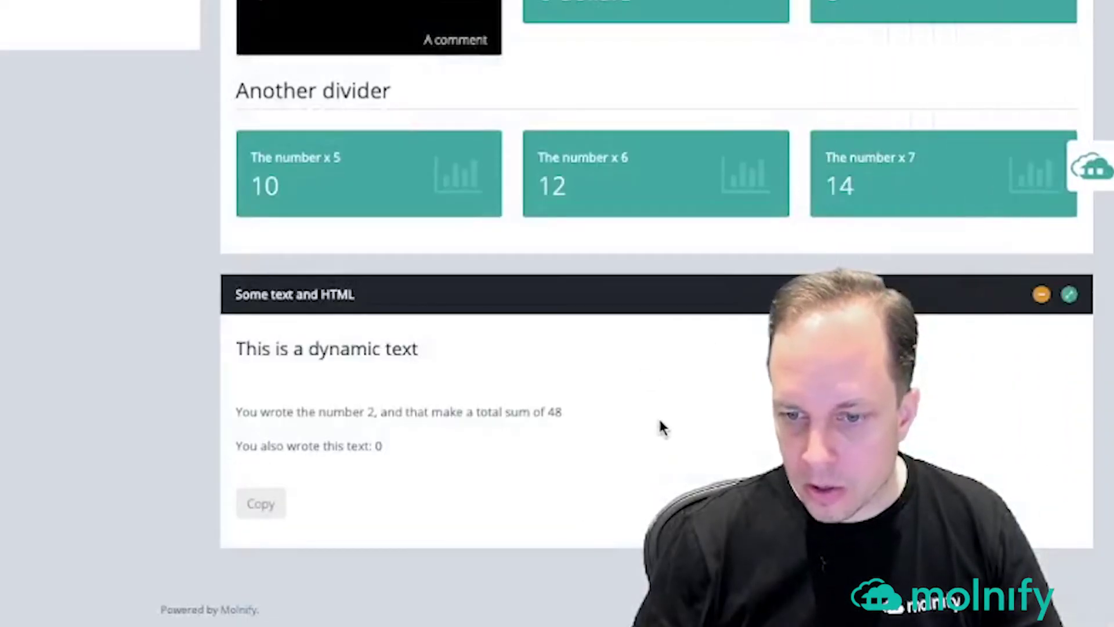
{"action": "left_click_drag", "start_coordinate": [248, 339], "coordinate": [428, 380]}
{"action": "left_click", "coordinate": [272, 351]}
{"action": "left_click_drag", "start_coordinate": [239, 350], "coordinate": [423, 364]}
{"action": "left_click", "coordinate": [386, 375]}
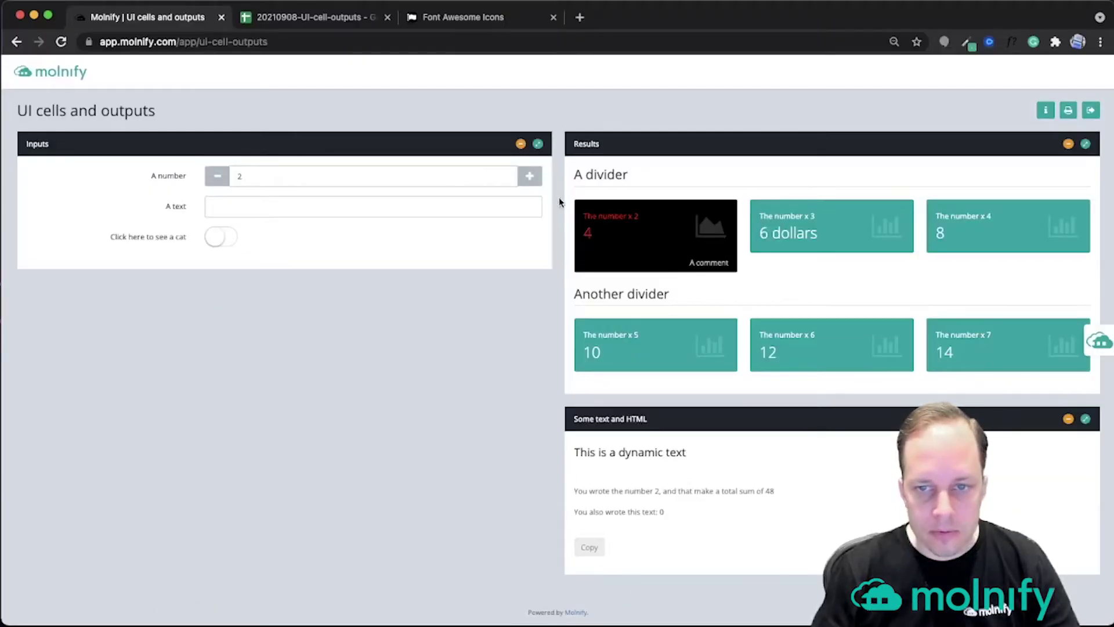
Raise the "A number" input to 12 to test the number and sum in the HTML output
{"action": "left_click", "coordinate": [529, 176]}
{"action": "left_click", "coordinate": [529, 176]}
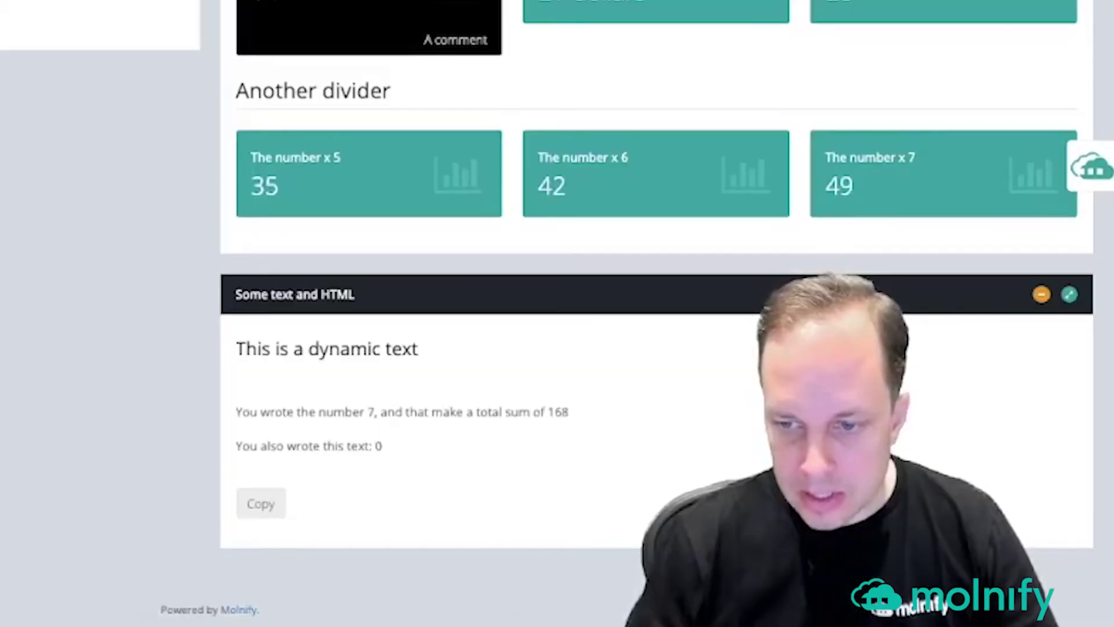
{"action": "left_click", "coordinate": [530, 177]}
{"action": "left_click", "coordinate": [530, 177]}
{"action": "left_click", "coordinate": [530, 176]}
{"action": "left_click", "coordinate": [529, 177]}
{"action": "left_click", "coordinate": [529, 177]}
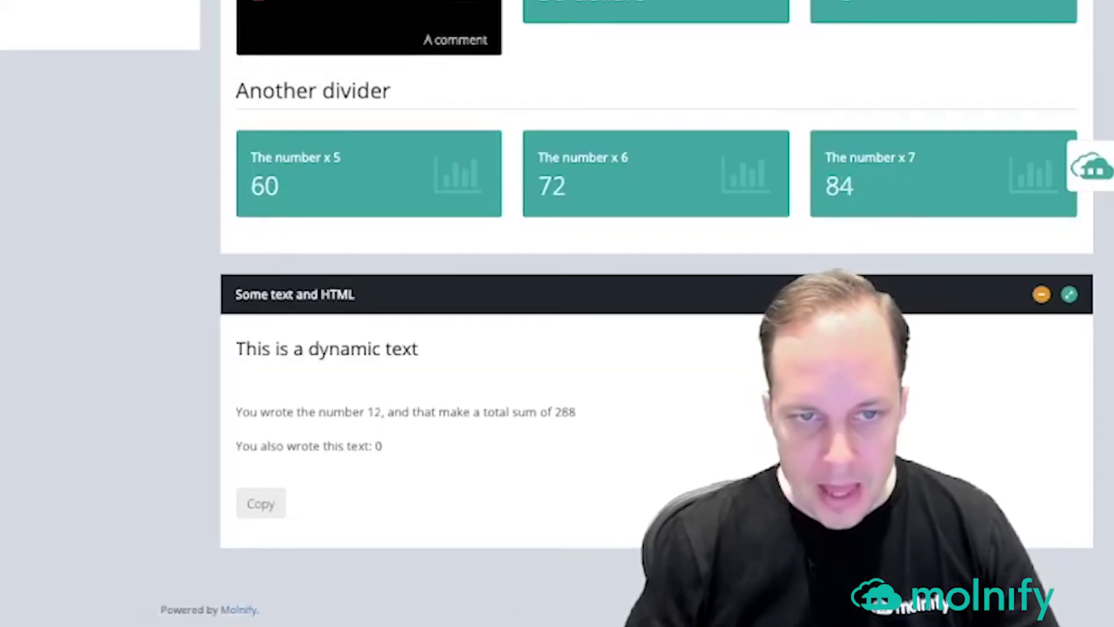
Set "A text" to "Hello there", turn on "Click here to see a cat" and view the HTML output
{"action": "left_click", "coordinate": [269, 203]}
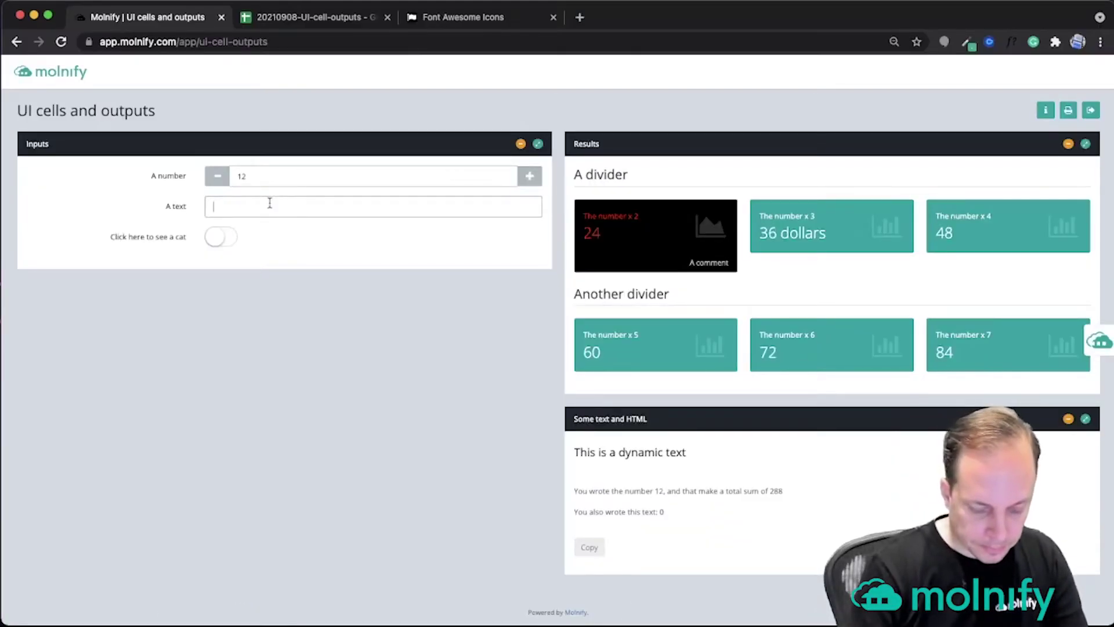
{"action": "type", "text": "Hello there"}
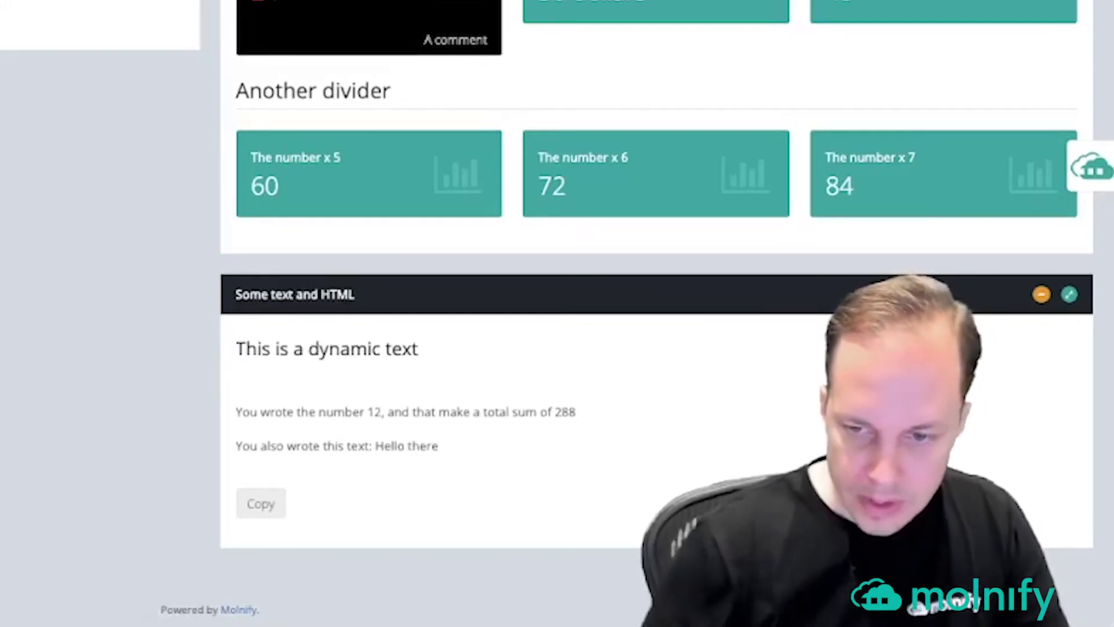
{"action": "left_click_drag", "start_coordinate": [383, 447], "coordinate": [460, 456]}
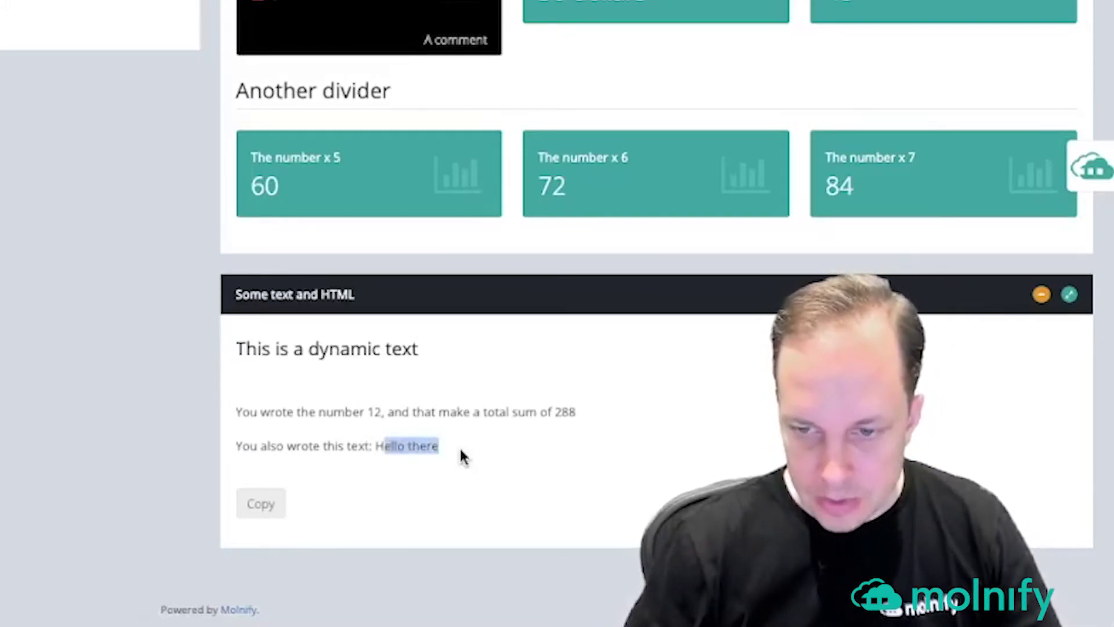
{"action": "left_click", "coordinate": [461, 450]}
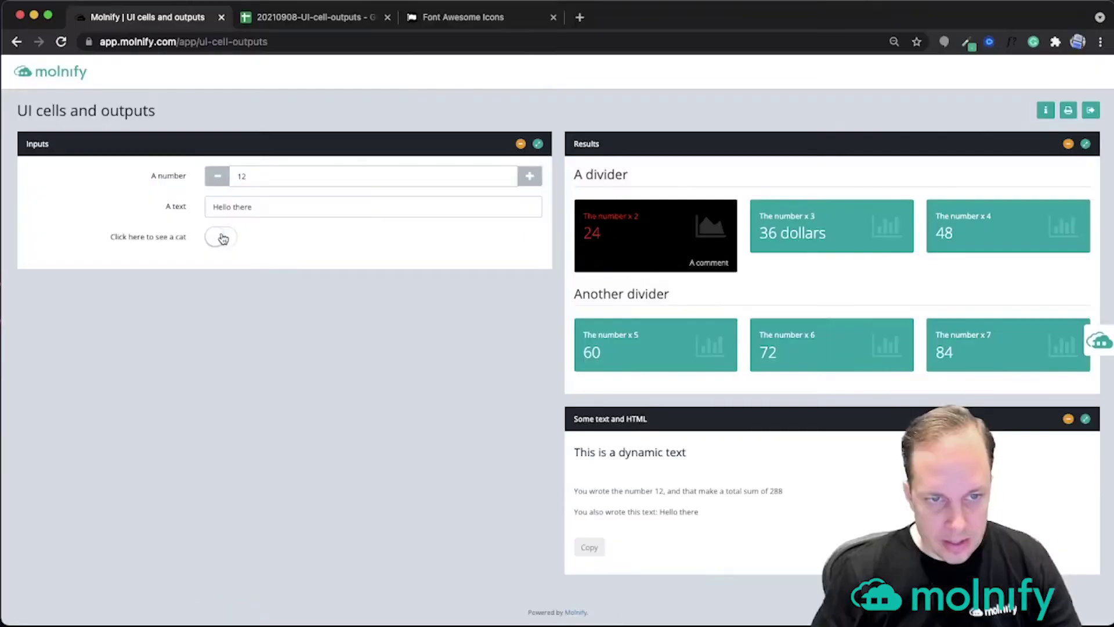
{"action": "left_click", "coordinate": [223, 238]}
{"action": "scroll", "coordinate": [721, 482], "scroll_direction": "down", "scroll_amount": 5}
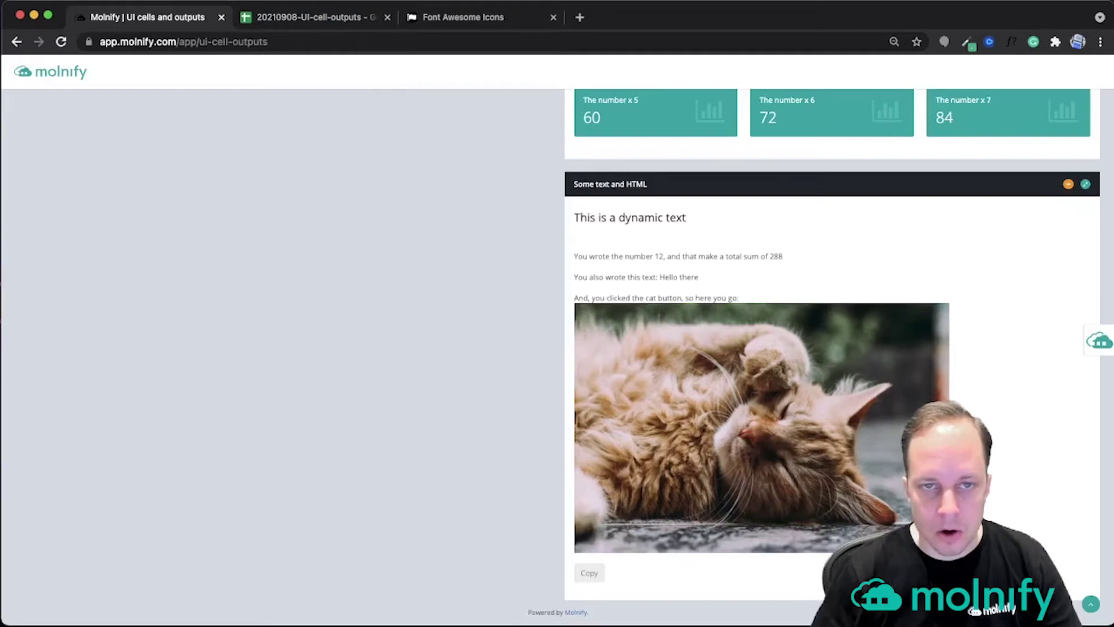
Switch to the Google Sheet and extend the option in H10 to "html;hidecopy"
{"action": "left_click", "coordinate": [296, 21]}
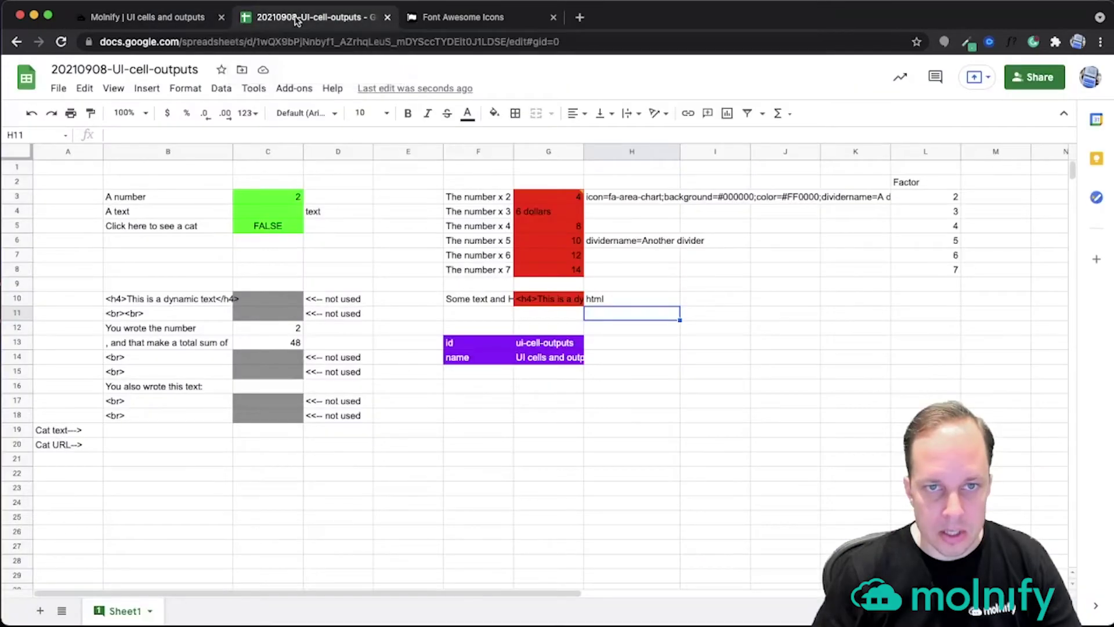
{"action": "left_click", "coordinate": [619, 300]}
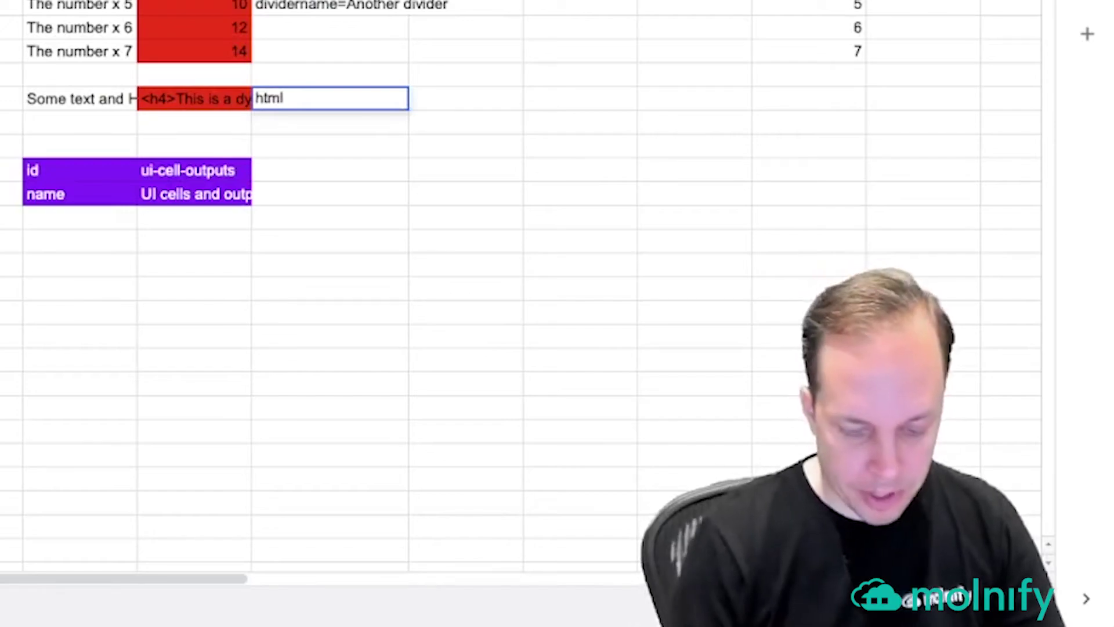
{"action": "type", "text": ";hidecop"}
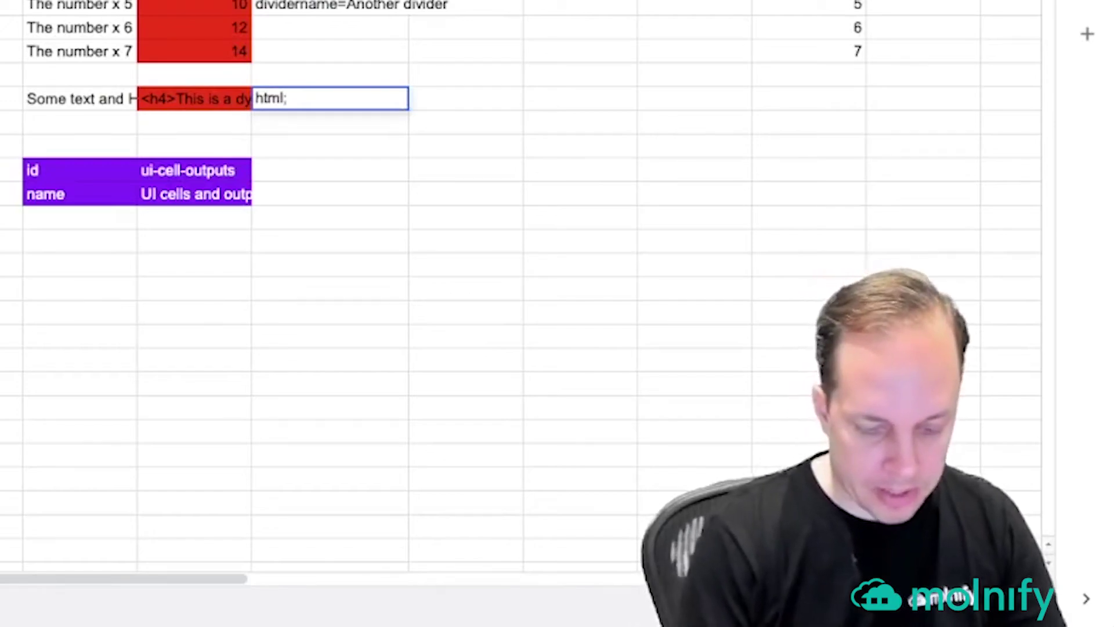
{"action": "type", "text": "y"}
{"action": "key", "text": "Return"}
Switch to the Molnify app, update it from the sheet and hide the sidebar to check the HTML output
{"action": "left_click", "coordinate": [155, 23]}
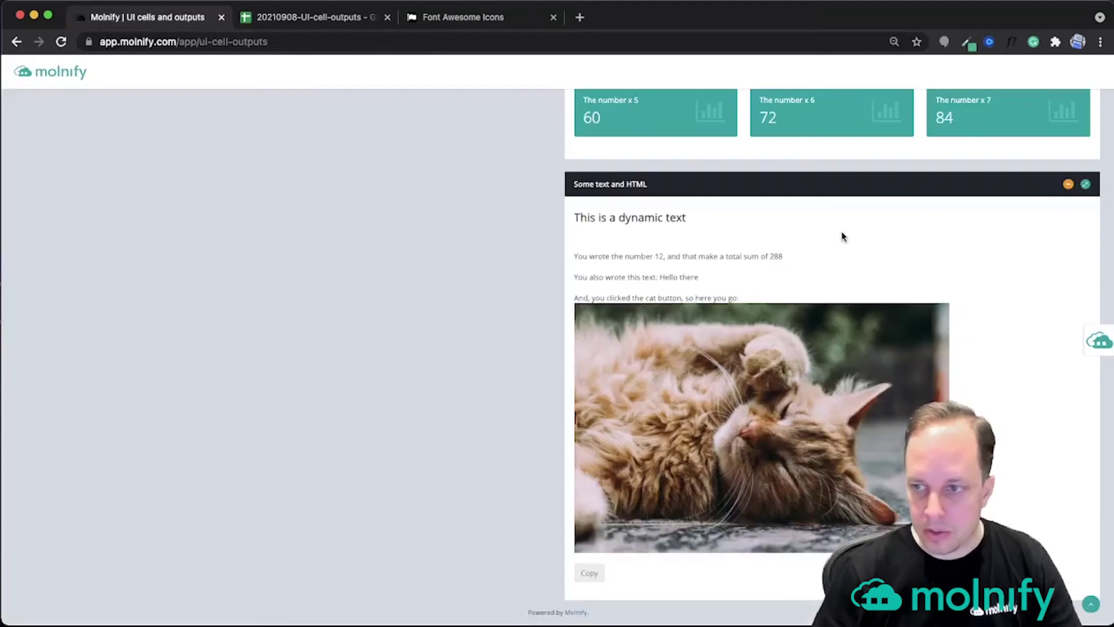
{"action": "left_click", "coordinate": [1100, 341]}
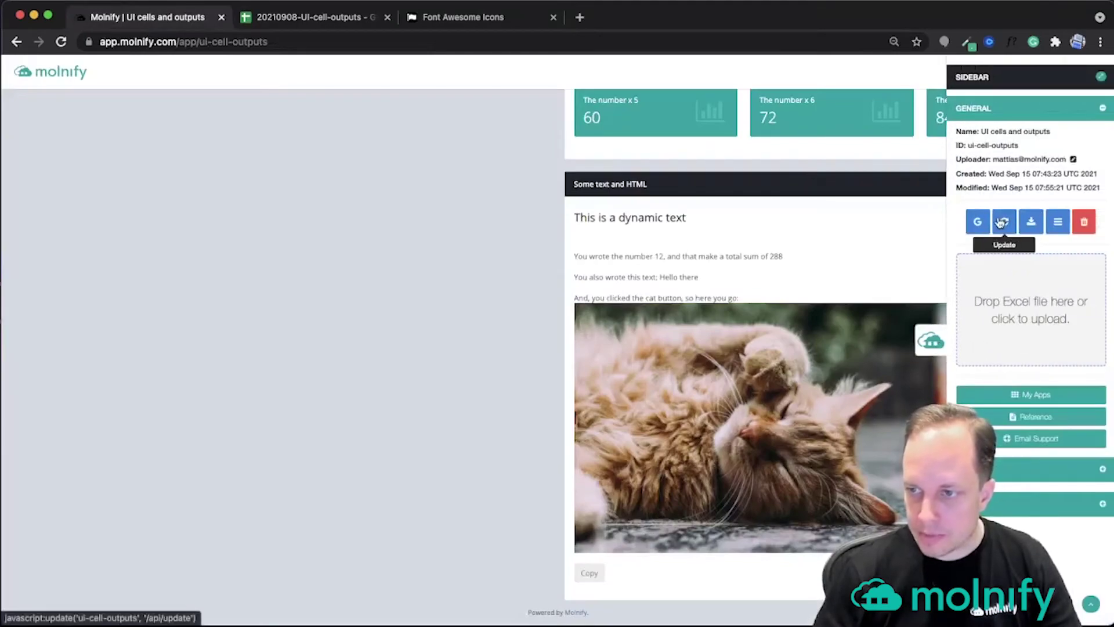
{"action": "left_click", "coordinate": [1002, 219]}
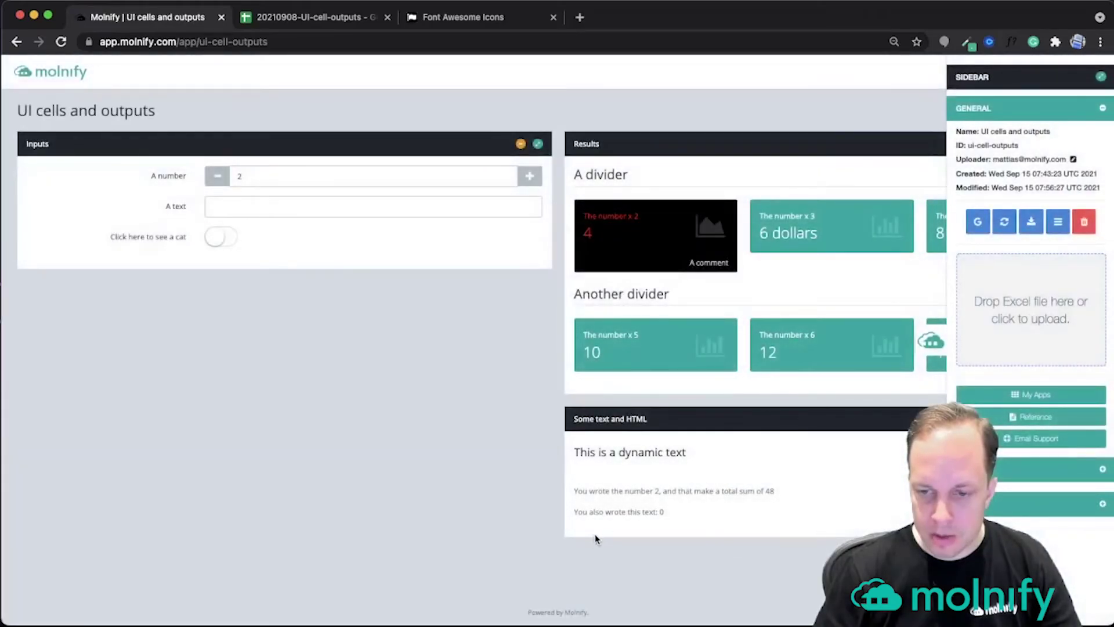
{"action": "left_click", "coordinate": [937, 342]}
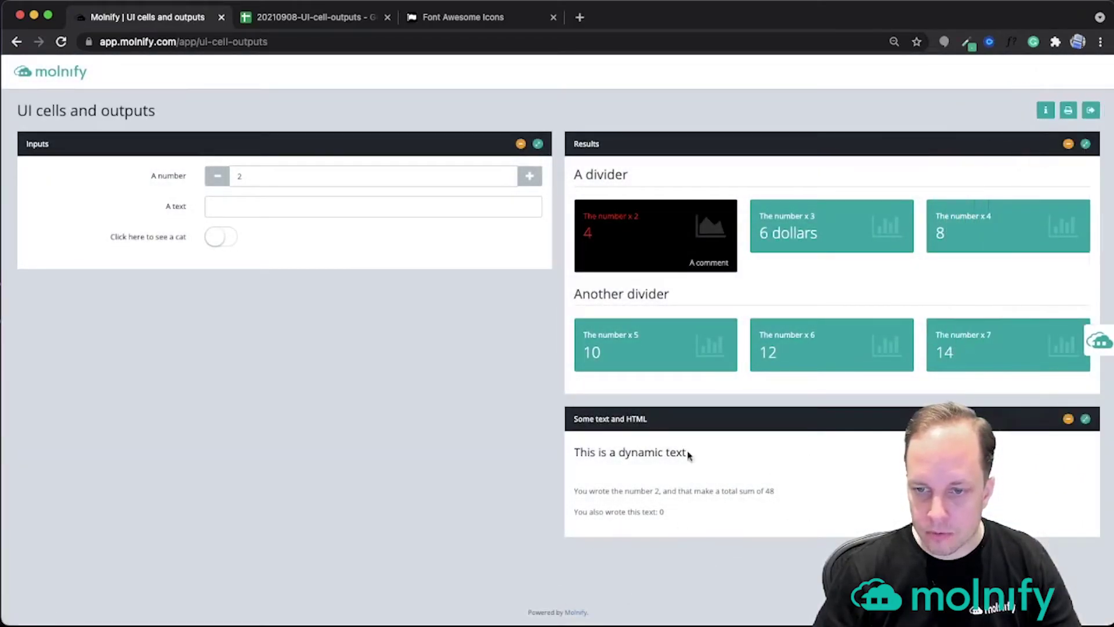
Switch to the Google Sheet and enter the option "peoplematrix" in H8 for the "The number x 7" output
{"action": "left_click", "coordinate": [316, 17]}
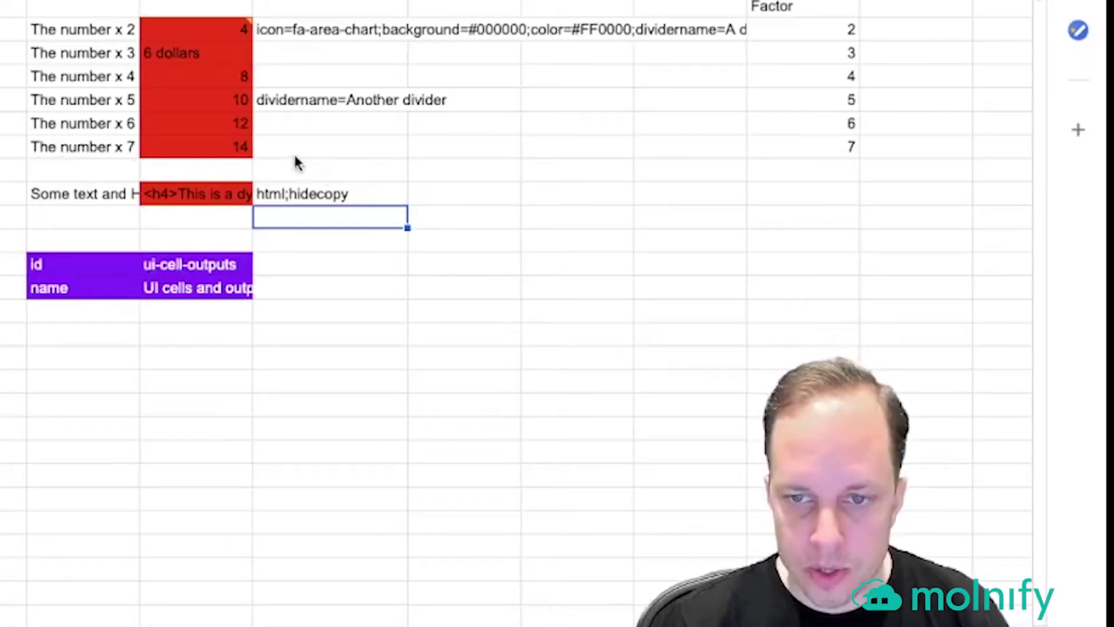
{"action": "left_click", "coordinate": [616, 273]}
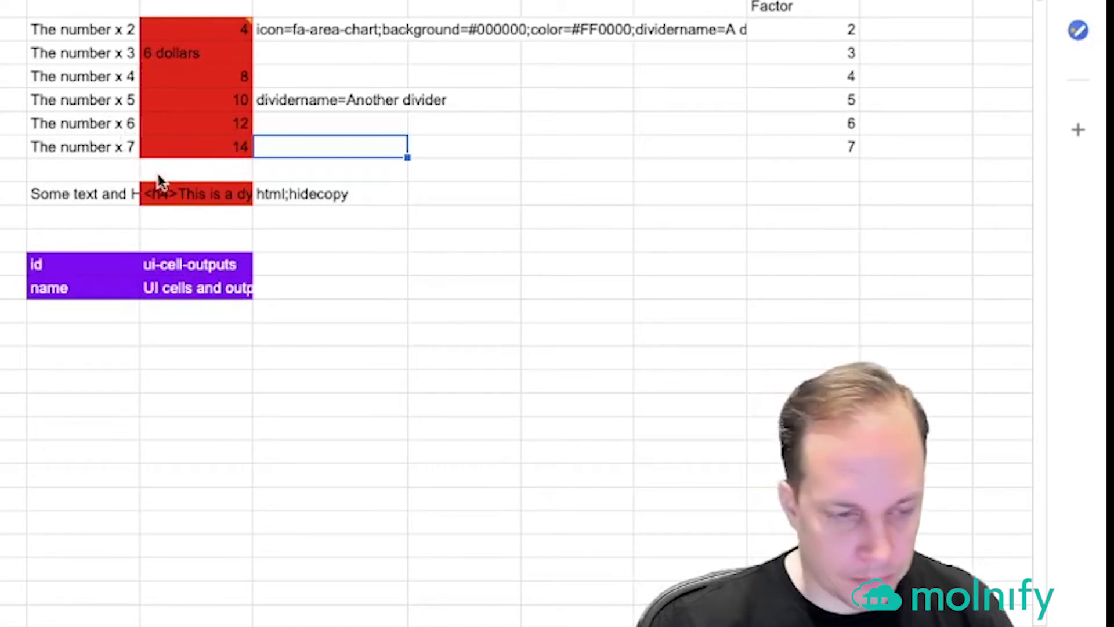
{"action": "type", "text": "peoplematri"}
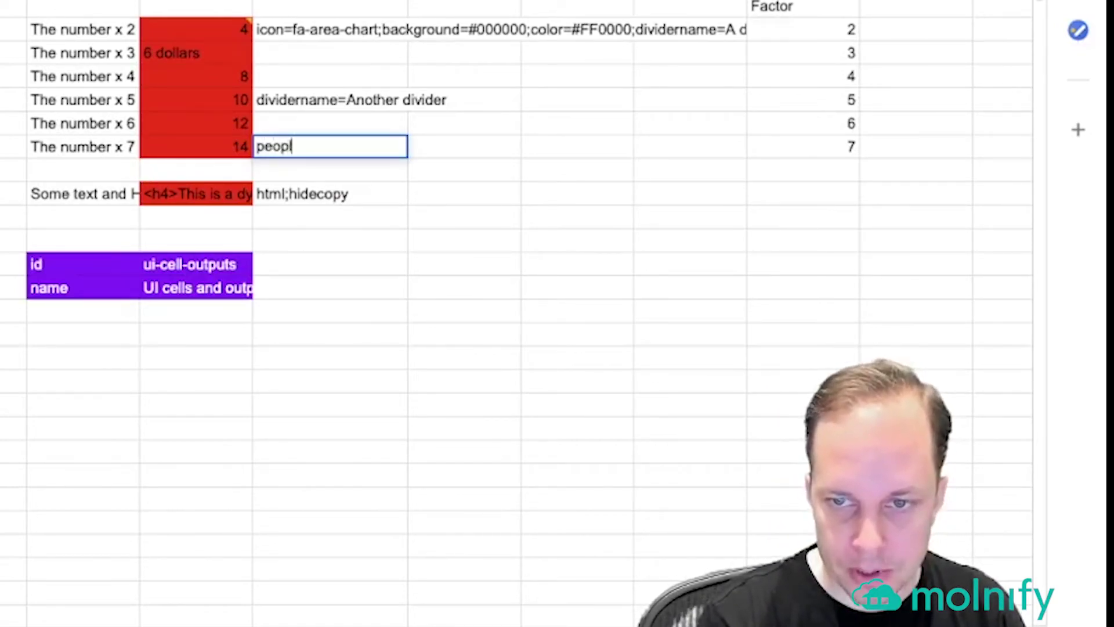
{"action": "type", "text": "x"}
{"action": "key", "text": "Return"}
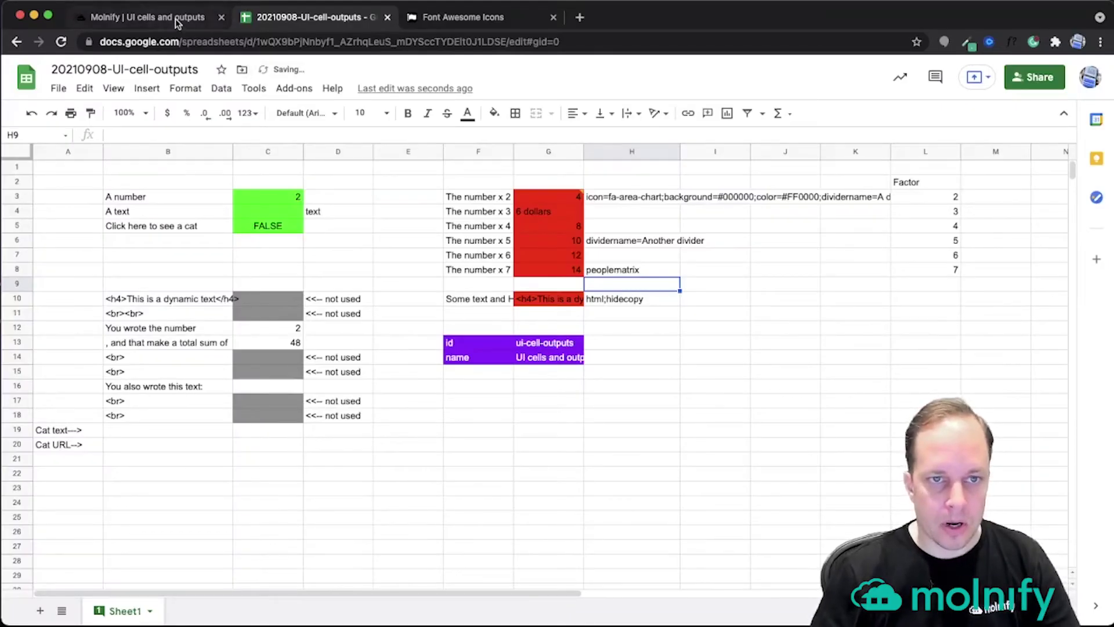
Update the Molnify app from the sheet and move the "The number x 7" people matrix above the Results panel
{"action": "left_click", "coordinate": [177, 23]}
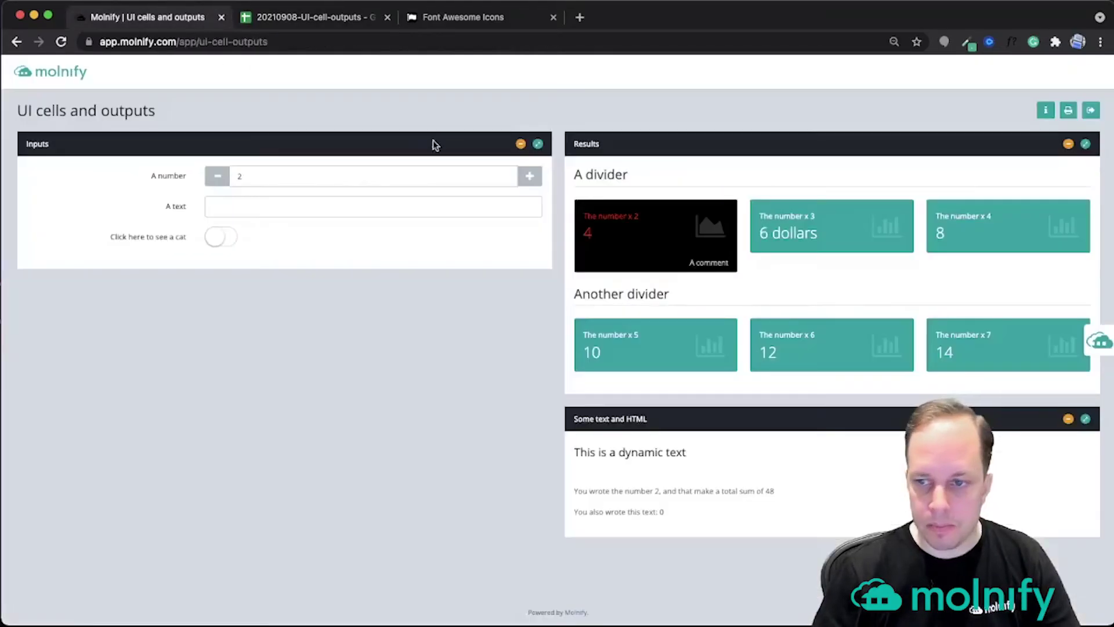
{"action": "left_click", "coordinate": [1103, 342]}
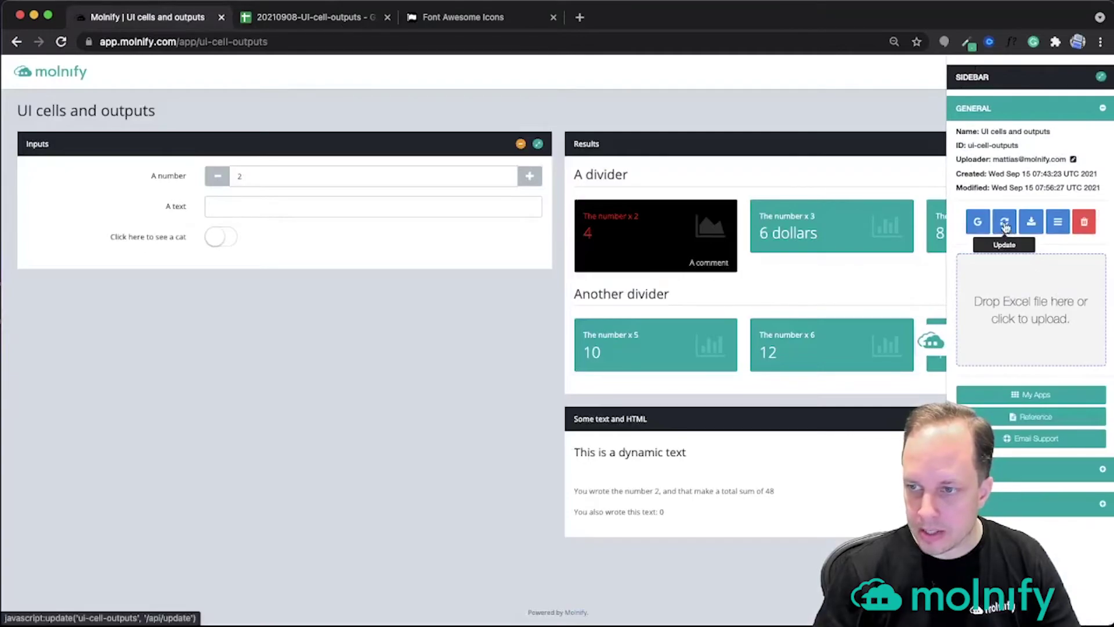
{"action": "left_click", "coordinate": [1006, 226]}
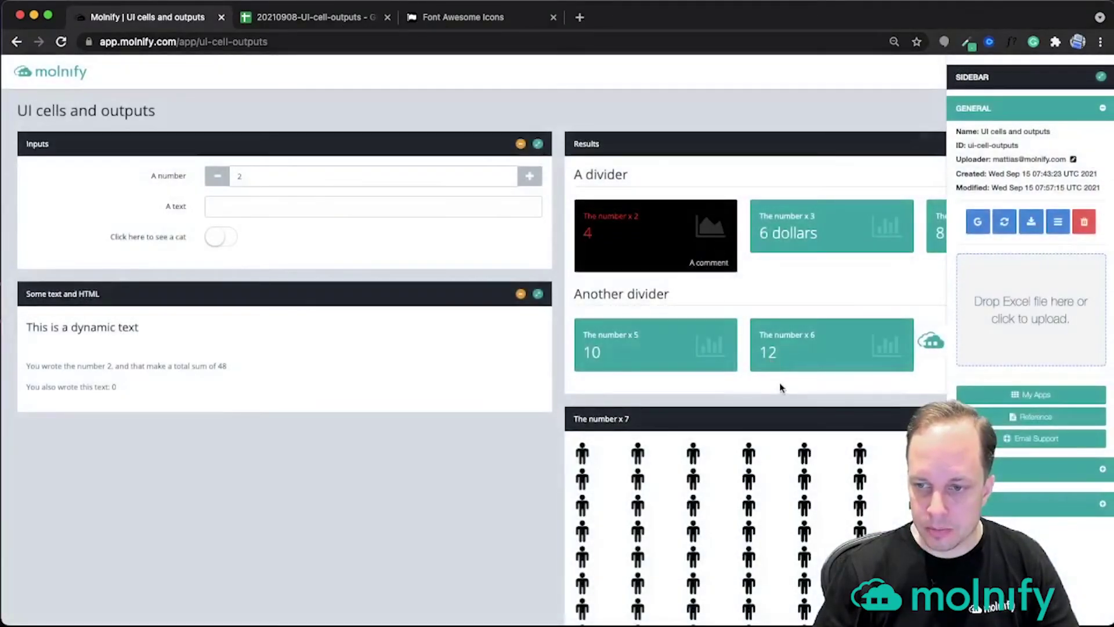
{"action": "scroll", "coordinate": [518, 364], "scroll_direction": "down", "scroll_amount": 3}
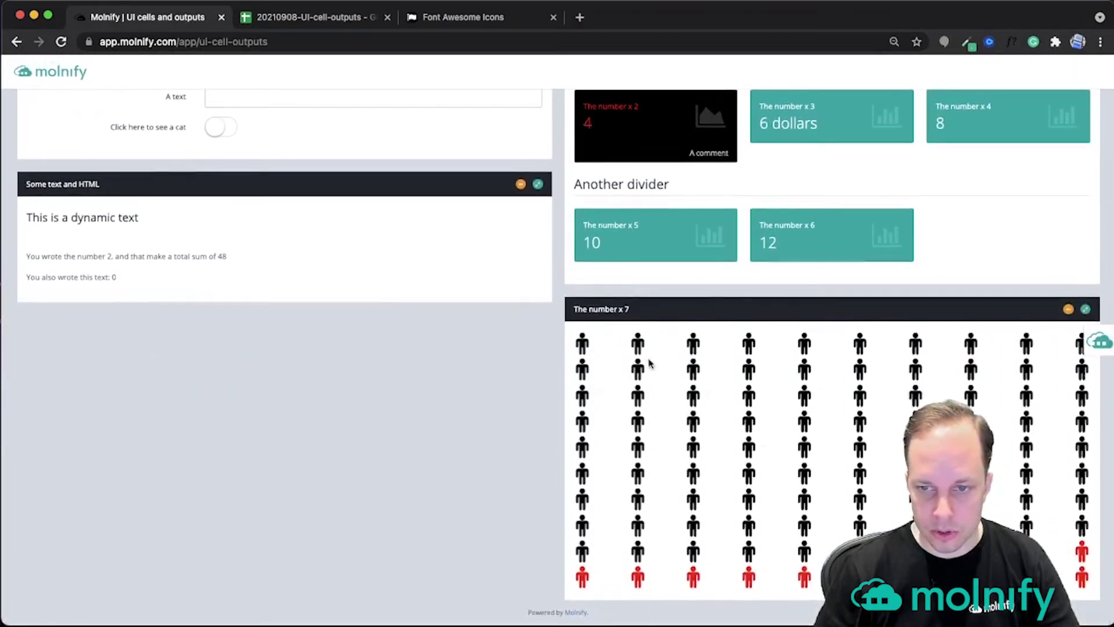
{"action": "scroll", "coordinate": [709, 309], "scroll_direction": "up", "scroll_amount": 3}
{"action": "left_click_drag", "start_coordinate": [724, 418], "coordinate": [719, 134]}
Test the people matrix by trying 15 for "A number", replacing it and raising the input to 7
{"action": "left_click_drag", "start_coordinate": [286, 179], "coordinate": [112, 164]}
{"action": "type", "text": "15"}
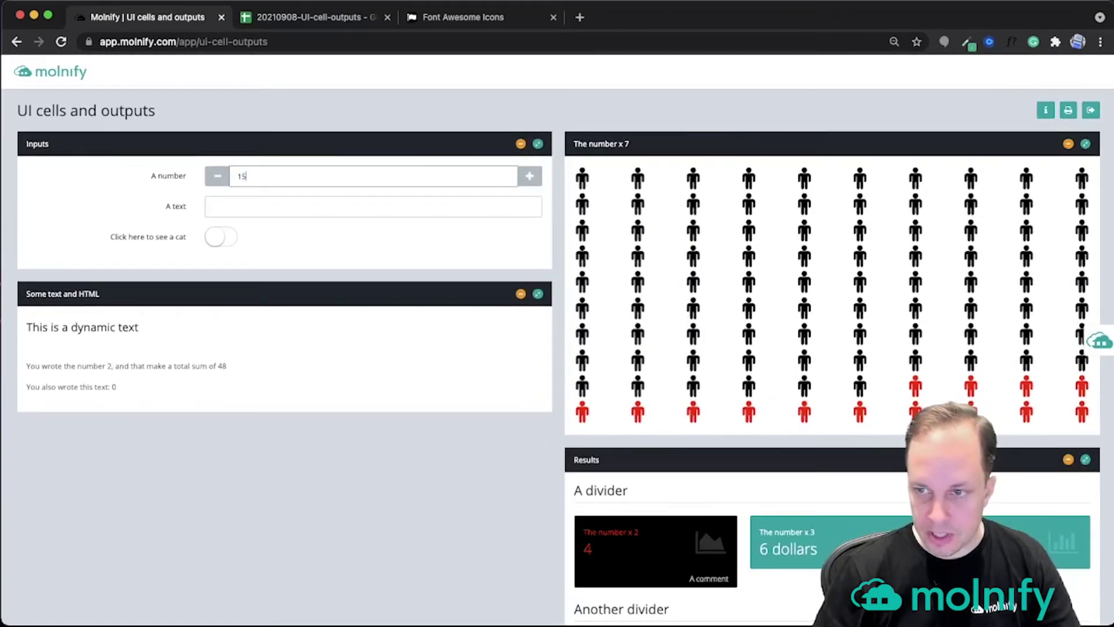
{"action": "left_click_drag", "start_coordinate": [258, 172], "coordinate": [65, 162]}
{"action": "type", "text": "3"}
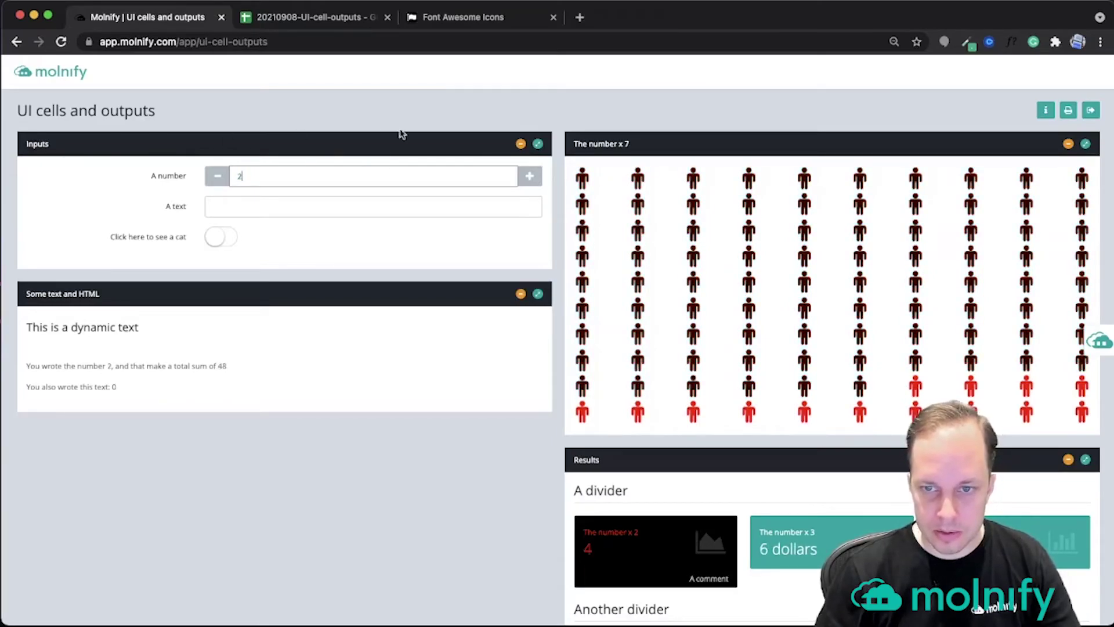
{"action": "left_click", "coordinate": [530, 177]}
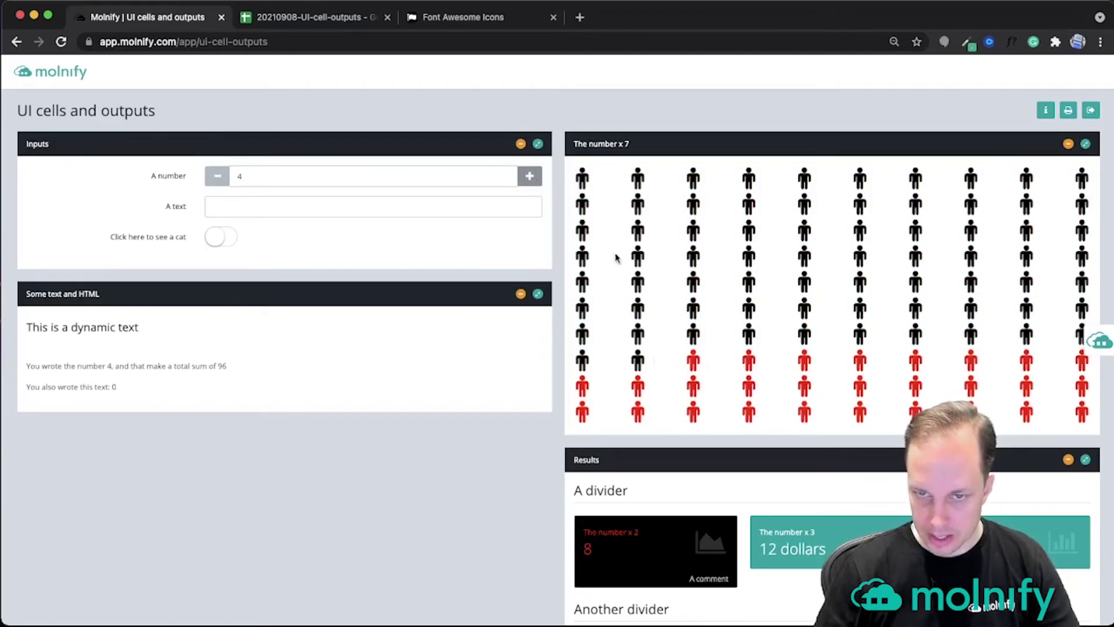
{"action": "left_click", "coordinate": [536, 182]}
{"action": "left_click", "coordinate": [530, 177]}
{"action": "left_click", "coordinate": [530, 177]}
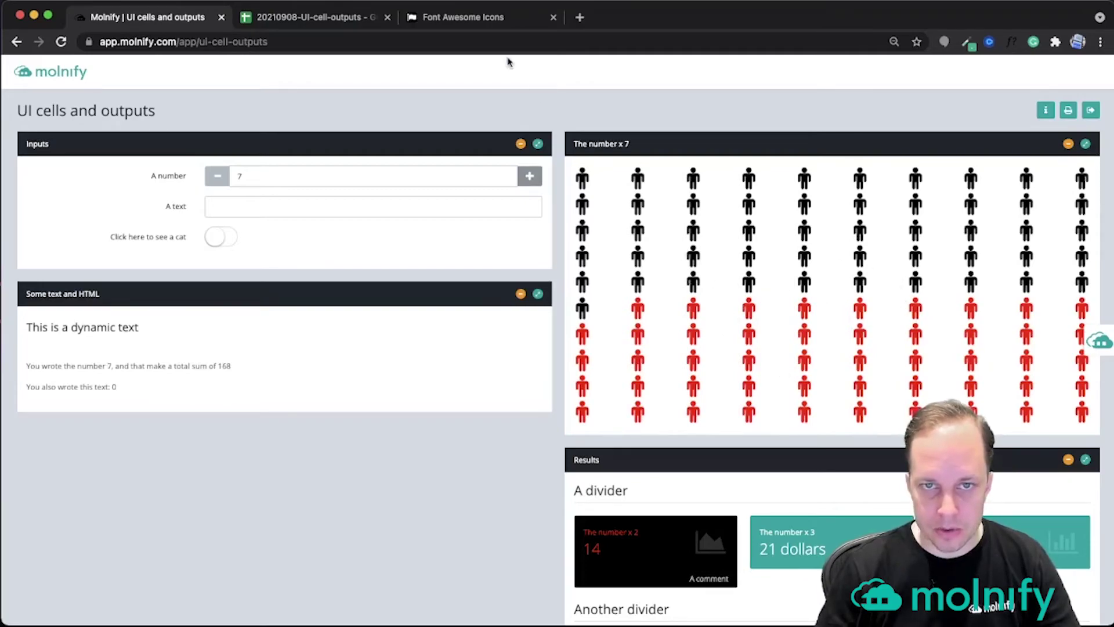
Look through the Font Awesome icon list, return to the Google Sheet and extend H8 to "peoplematrix;icon=fa-automobile"
{"action": "left_click", "coordinate": [475, 23]}
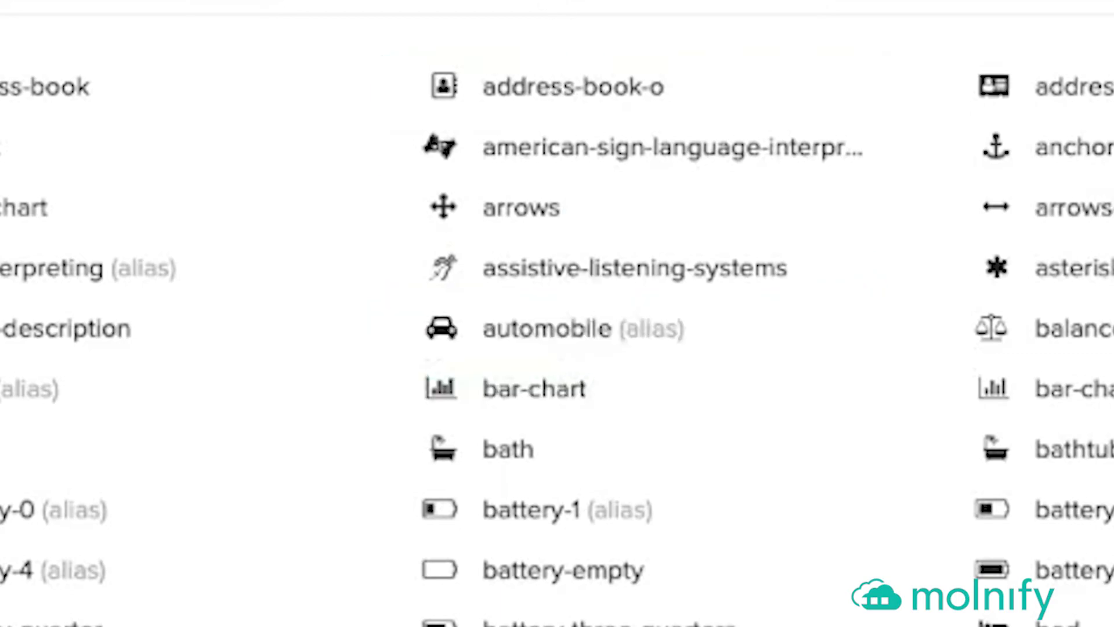
{"action": "left_click", "coordinate": [291, 17]}
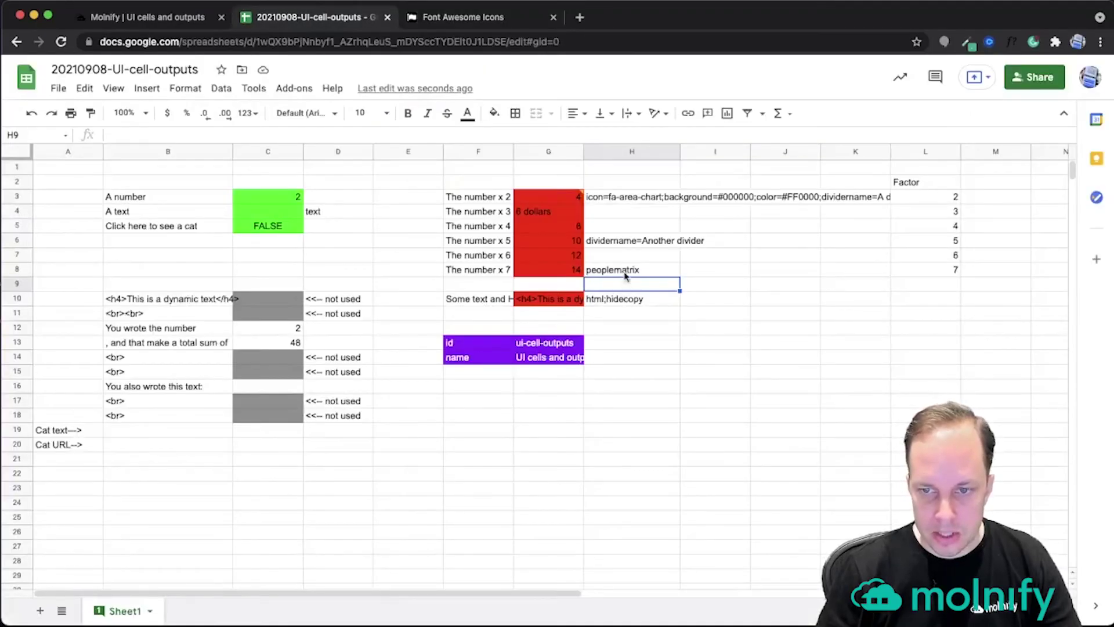
{"action": "left_click", "coordinate": [626, 275]}
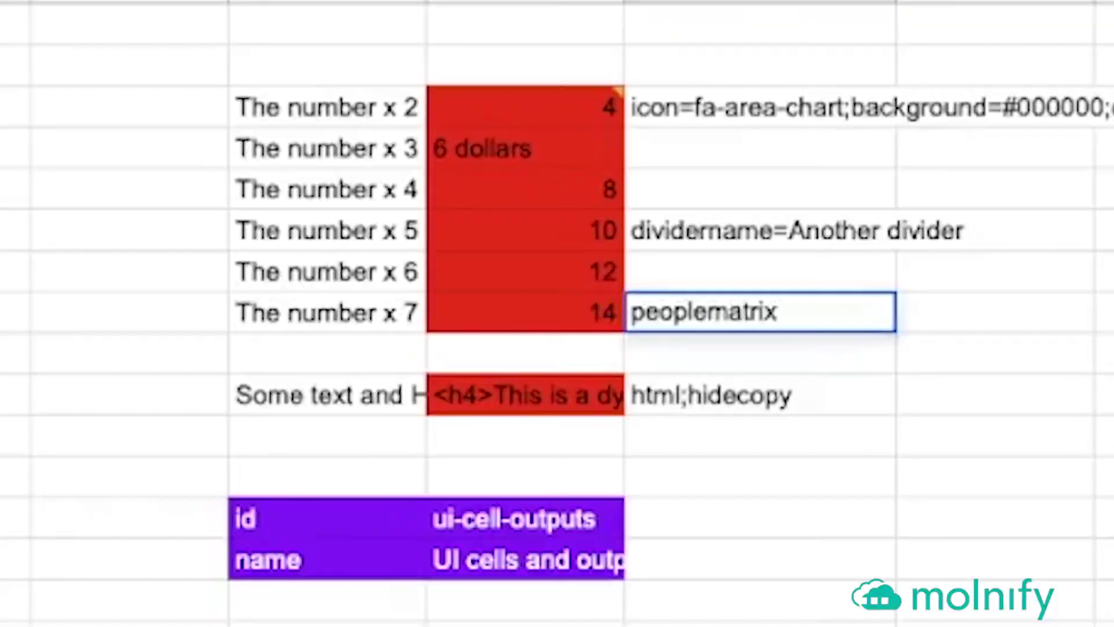
{"action": "type", "text": ";icon=fa"}
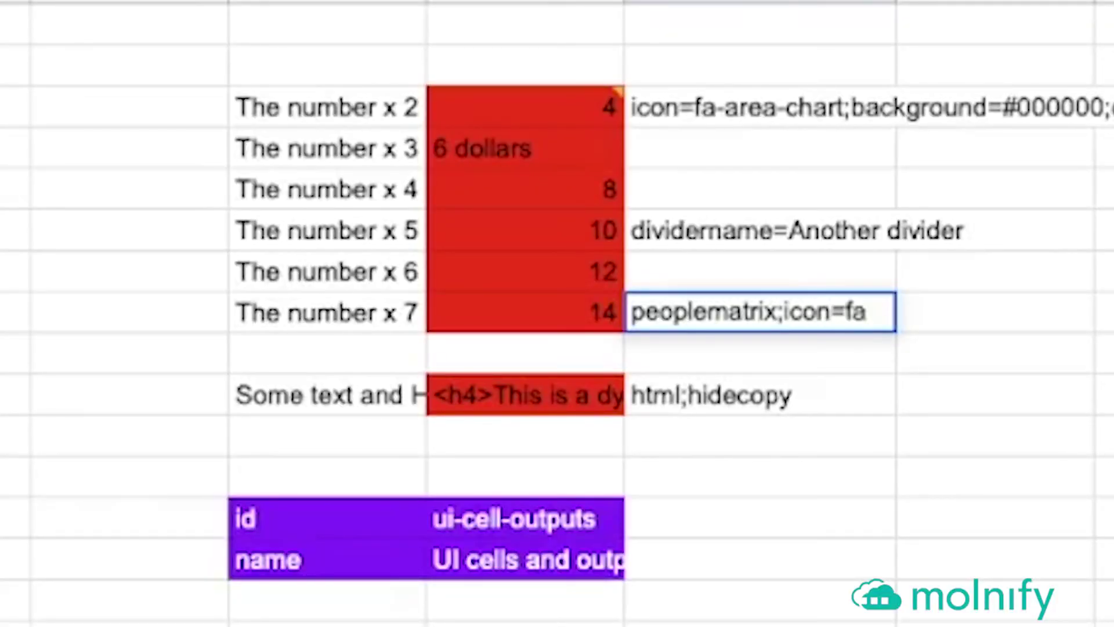
{"action": "type", "text": "-automobile"}
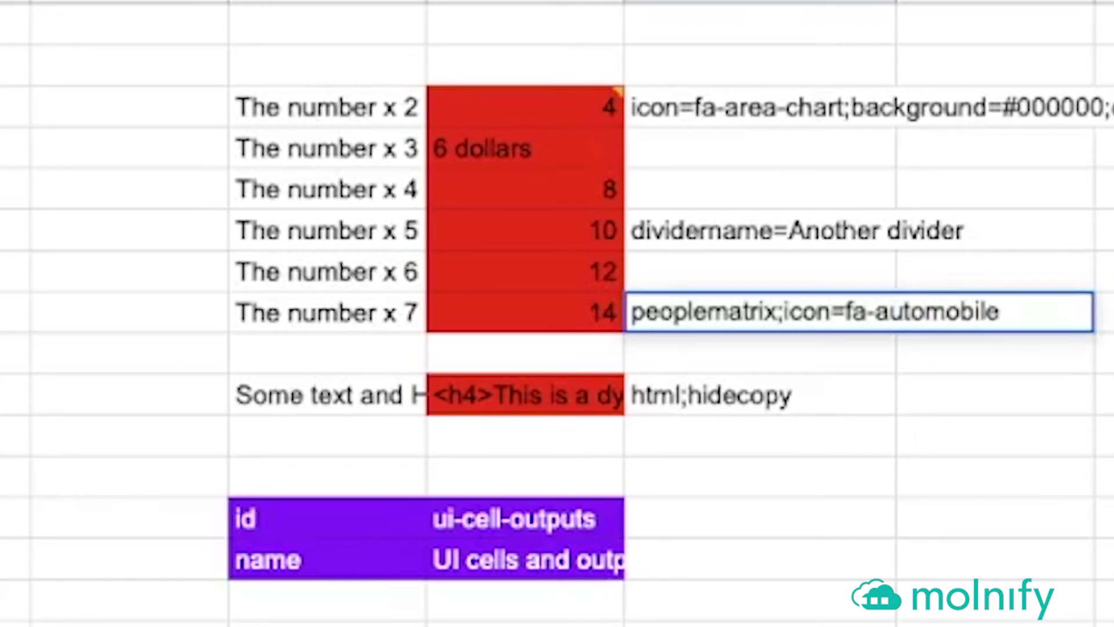
{"action": "key", "text": "Return"}
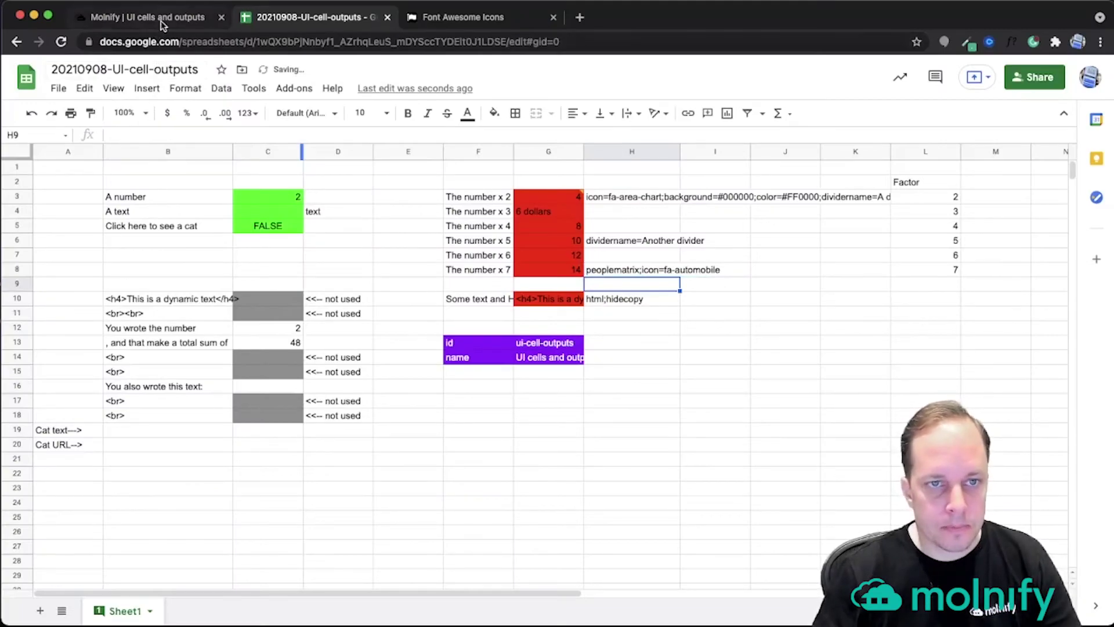
Update the Molnify app from the sheet, view the "The number x 7" matrix and hide the sidebar
{"action": "left_click", "coordinate": [162, 17]}
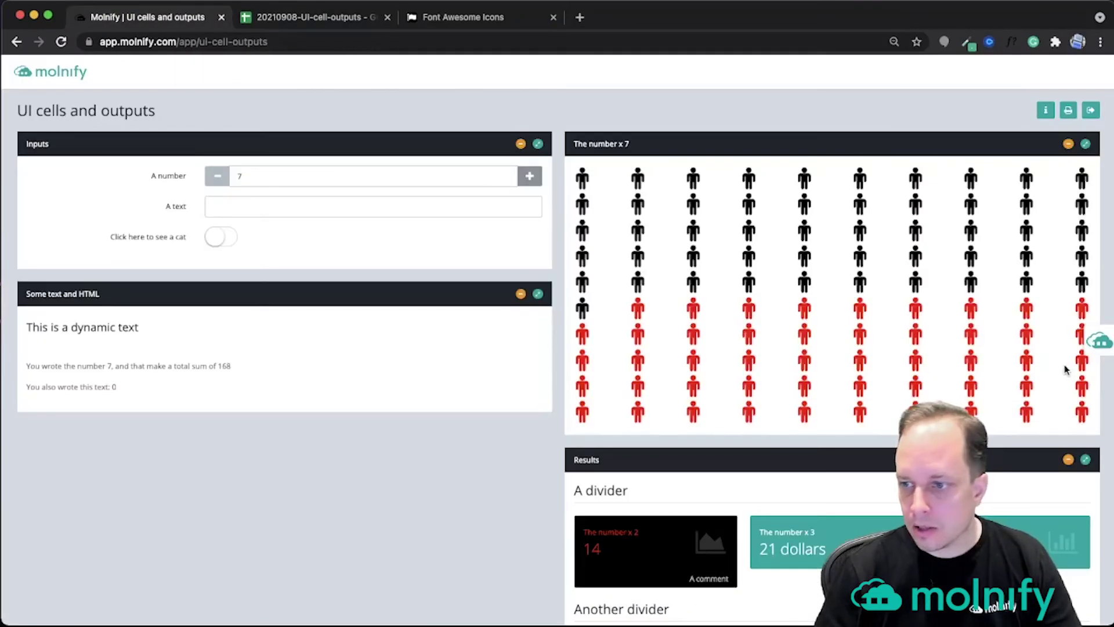
{"action": "left_click", "coordinate": [1099, 342]}
{"action": "left_click", "coordinate": [1005, 221]}
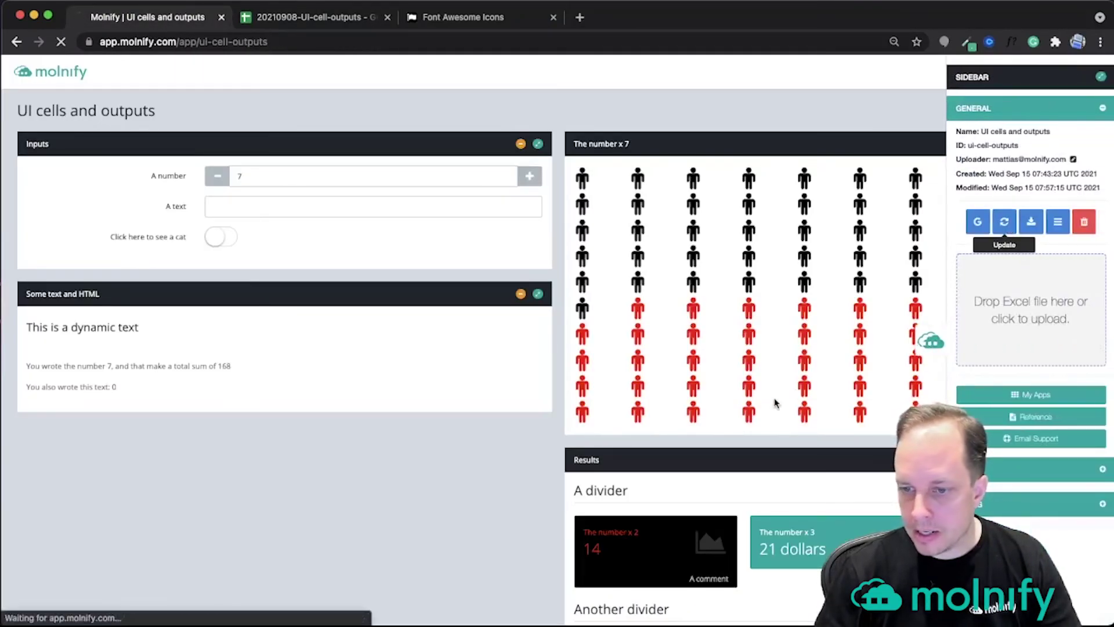
{"action": "scroll", "coordinate": [771, 422], "scroll_direction": "down", "scroll_amount": 2}
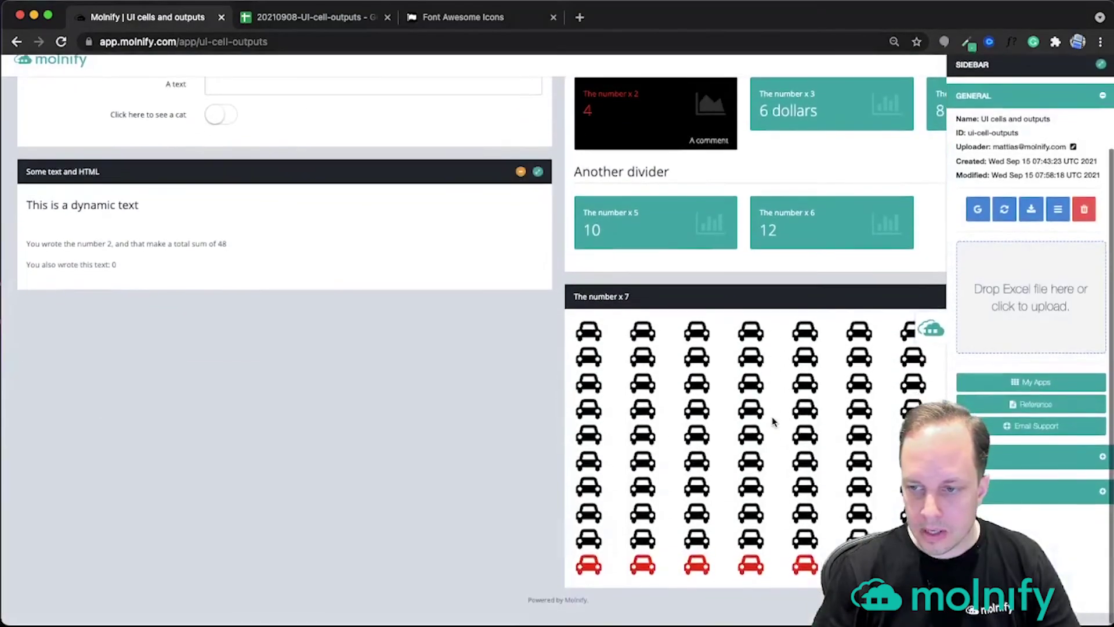
{"action": "left_click", "coordinate": [931, 337]}
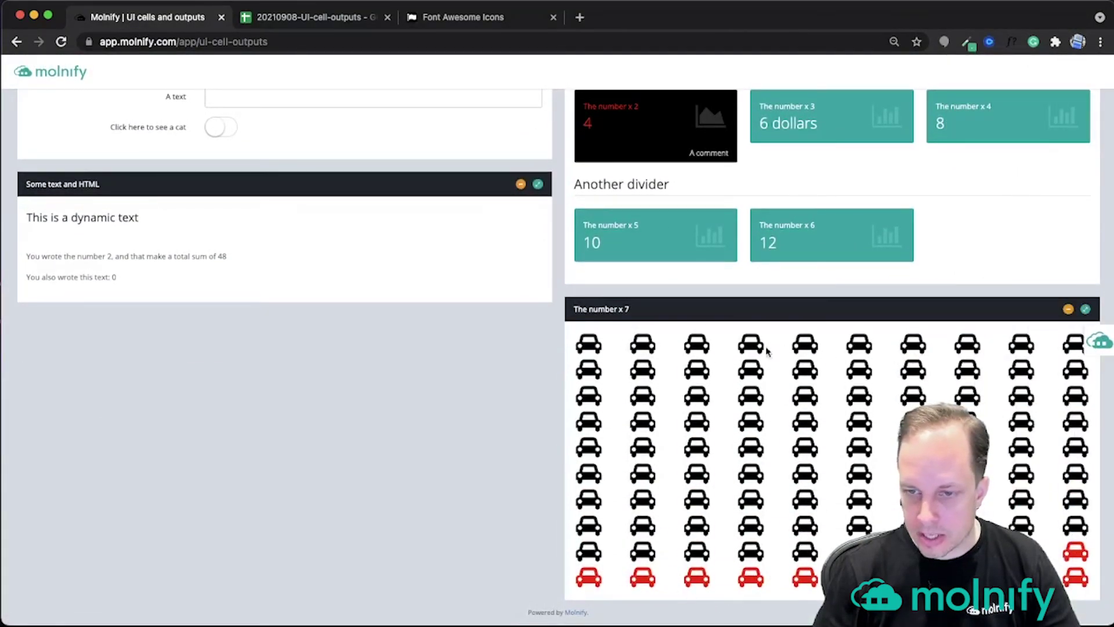
Raise "A number" to 9 to test the car matrix and look over the app's outputs
{"action": "scroll", "coordinate": [409, 99], "scroll_direction": "up", "scroll_amount": 1}
{"action": "left_click", "coordinate": [529, 131]}
{"action": "left_click", "coordinate": [528, 131]}
{"action": "left_click", "coordinate": [528, 131]}
{"action": "left_click", "coordinate": [528, 131]}
{"action": "left_click", "coordinate": [528, 132]}
{"action": "left_click", "coordinate": [528, 131]}
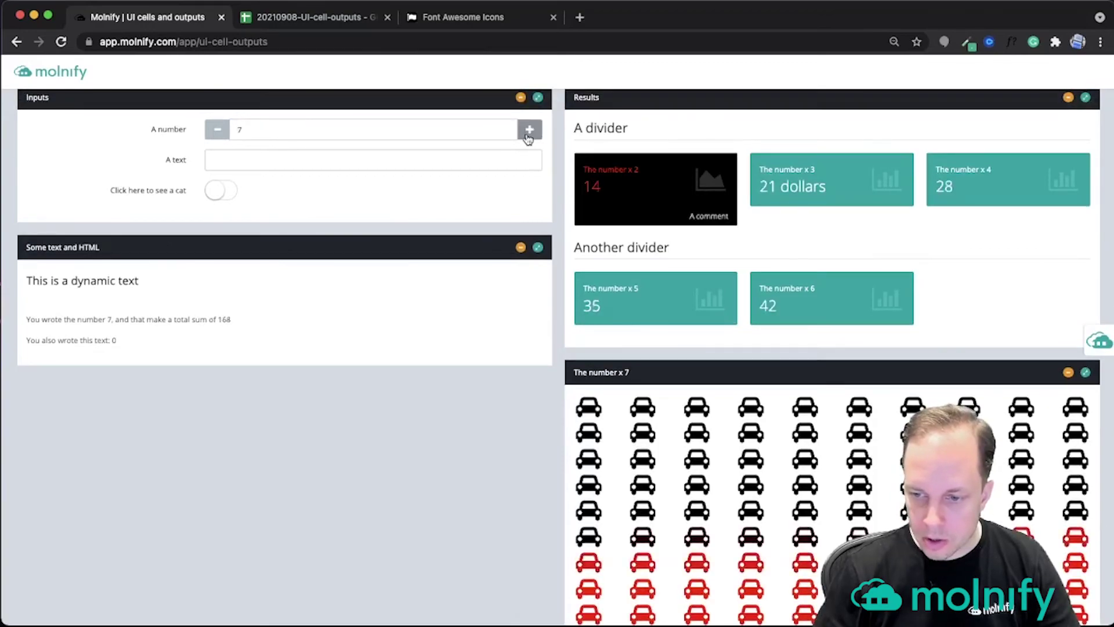
{"action": "left_click", "coordinate": [528, 131]}
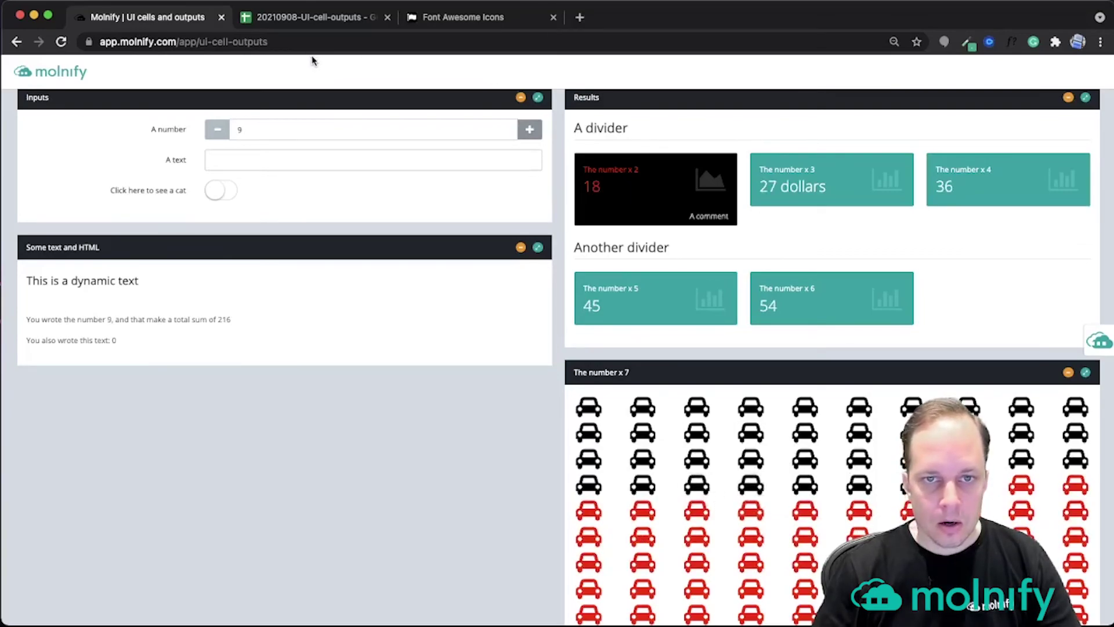
{"action": "scroll", "coordinate": [472, 323], "scroll_direction": "down", "scroll_amount": 2}
{"action": "scroll", "coordinate": [470, 324], "scroll_direction": "up", "scroll_amount": 4}
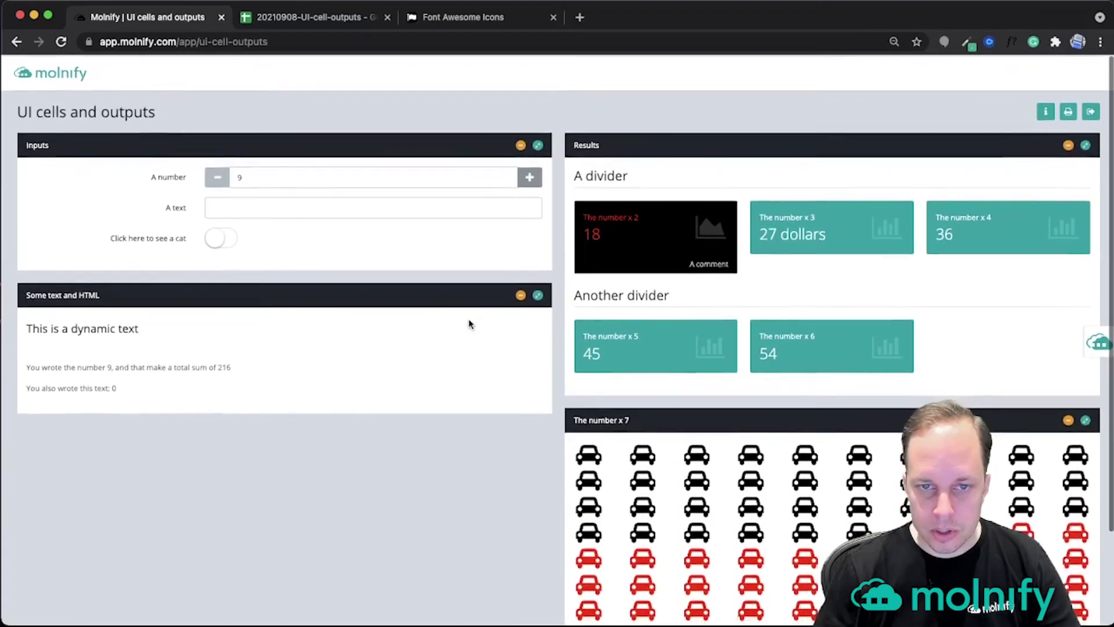